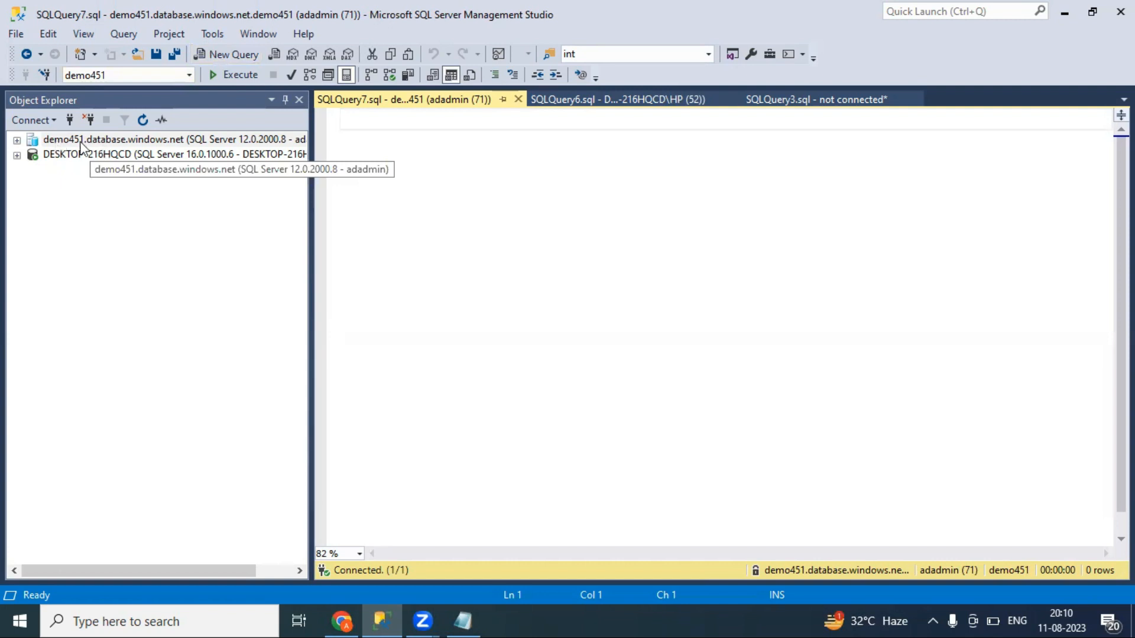
Paste the information_schema.tables query into the empty SQLQuery7 editor
{"action": "left_click", "coordinate": [90, 140]}
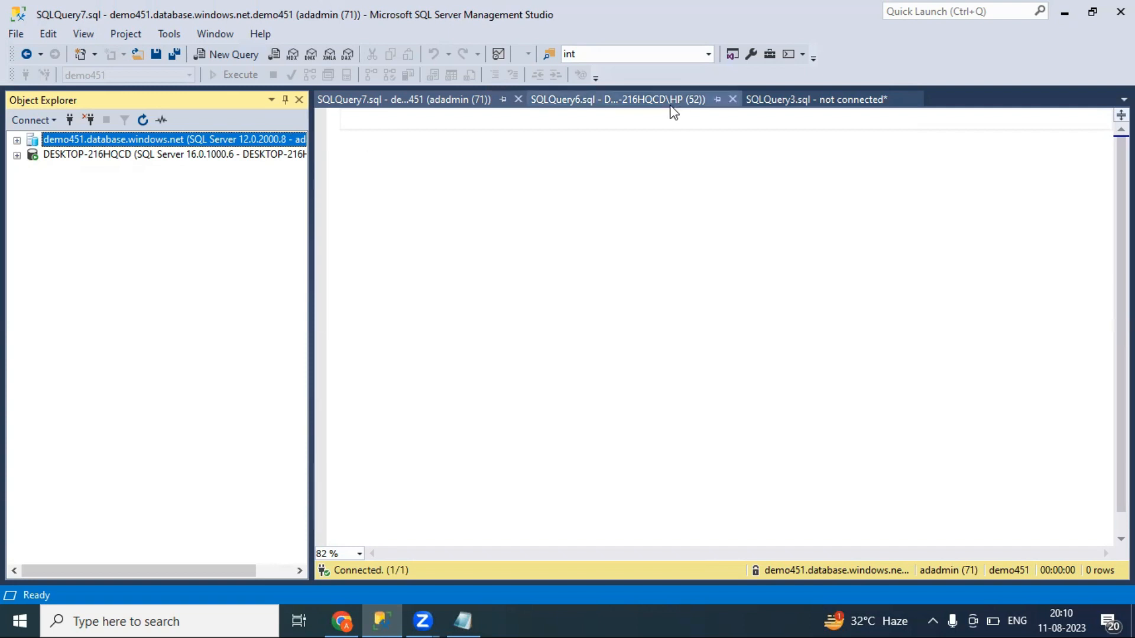
{"action": "left_click", "coordinate": [787, 98]}
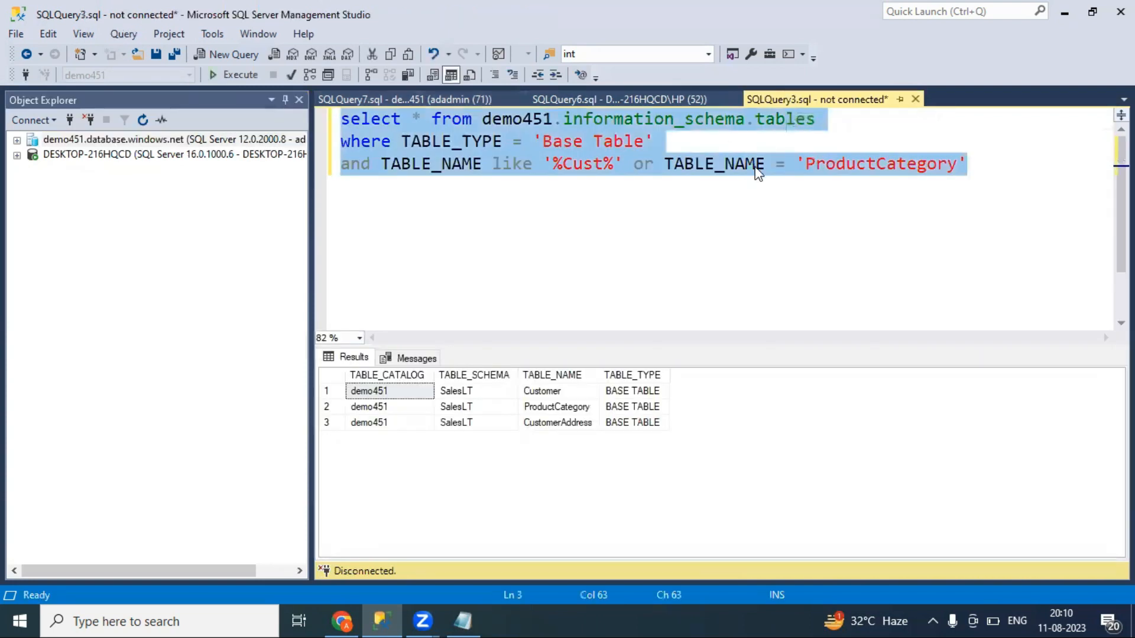
{"action": "left_click", "coordinate": [354, 96]}
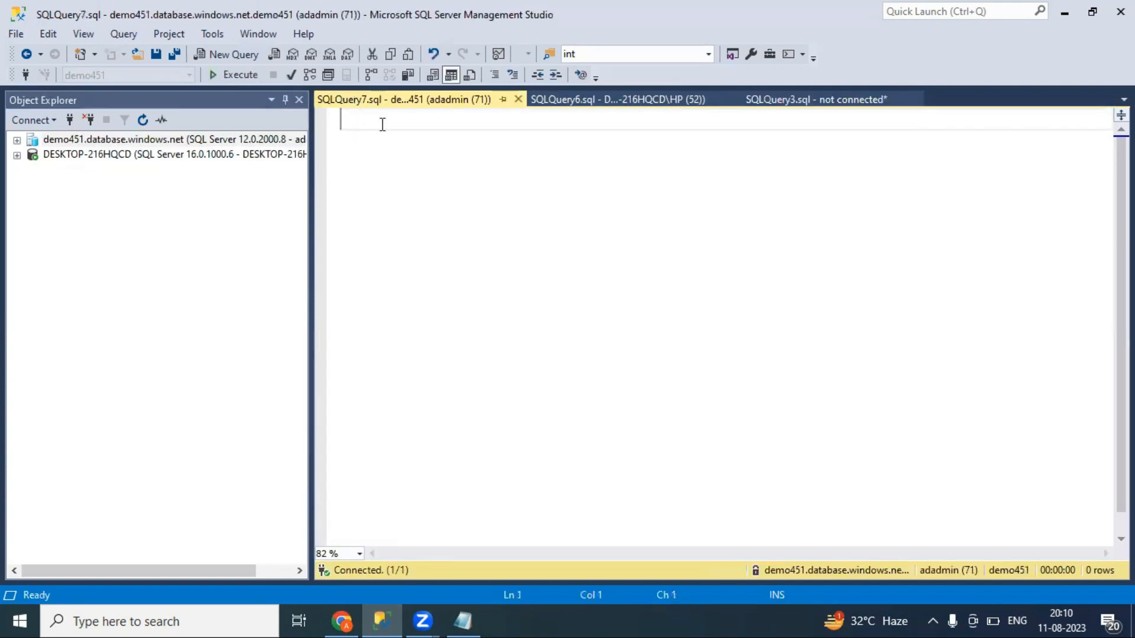
{"action": "type", "text": "select * from demo451.information_schema.tables where TABLE_TYPE = 'Base Table' and TABLE_NAME like '%Cust%' or TABLE_NAME = 'ProductCategory'"}
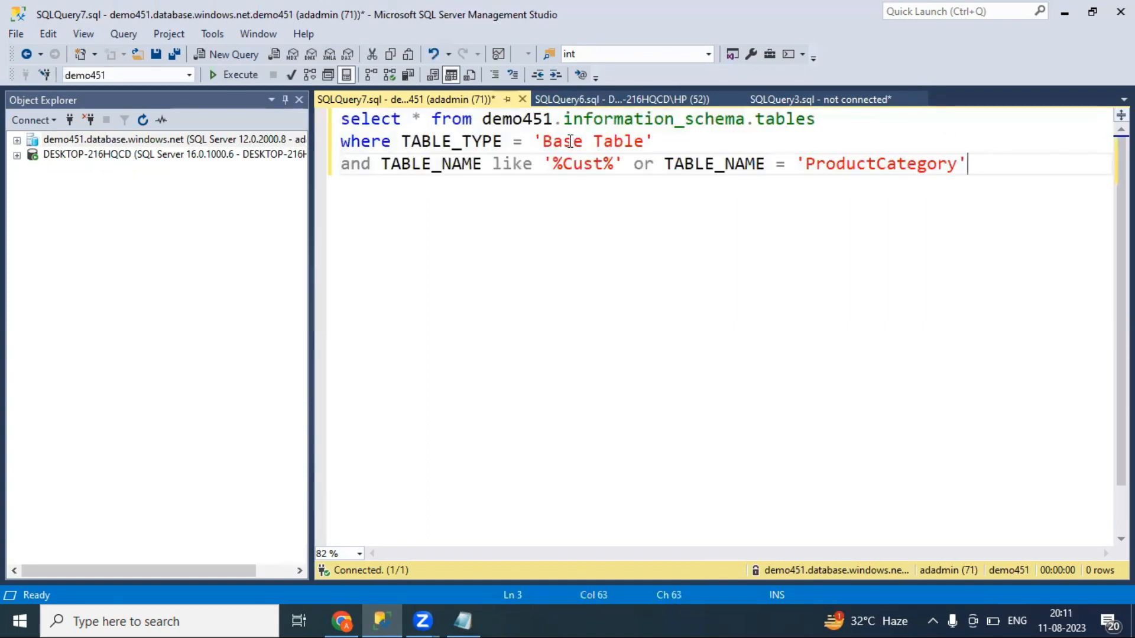
Expand the demo451 server down to its Tables folder to list its tables
{"action": "left_click", "coordinate": [17, 140]}
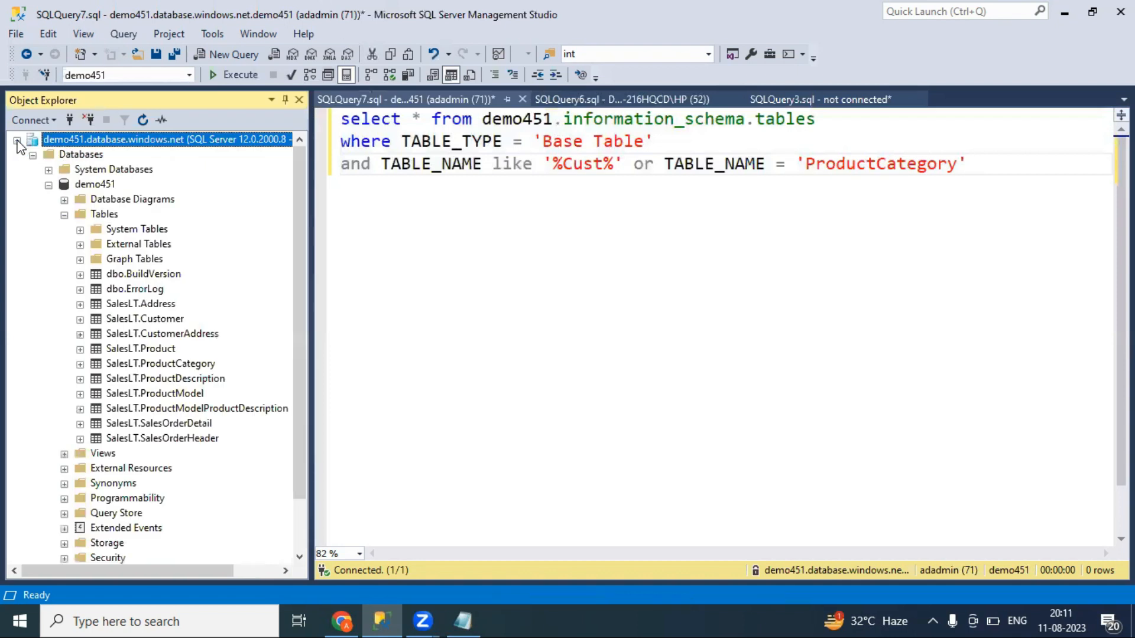
{"action": "left_click", "coordinate": [64, 215]}
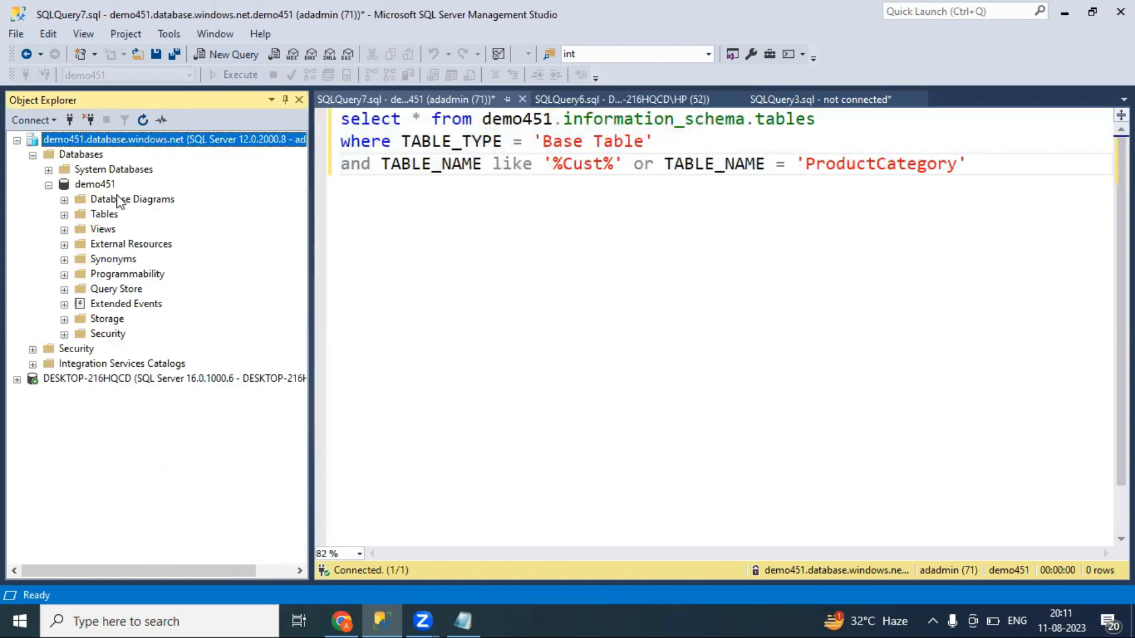
{"action": "left_click", "coordinate": [65, 215]}
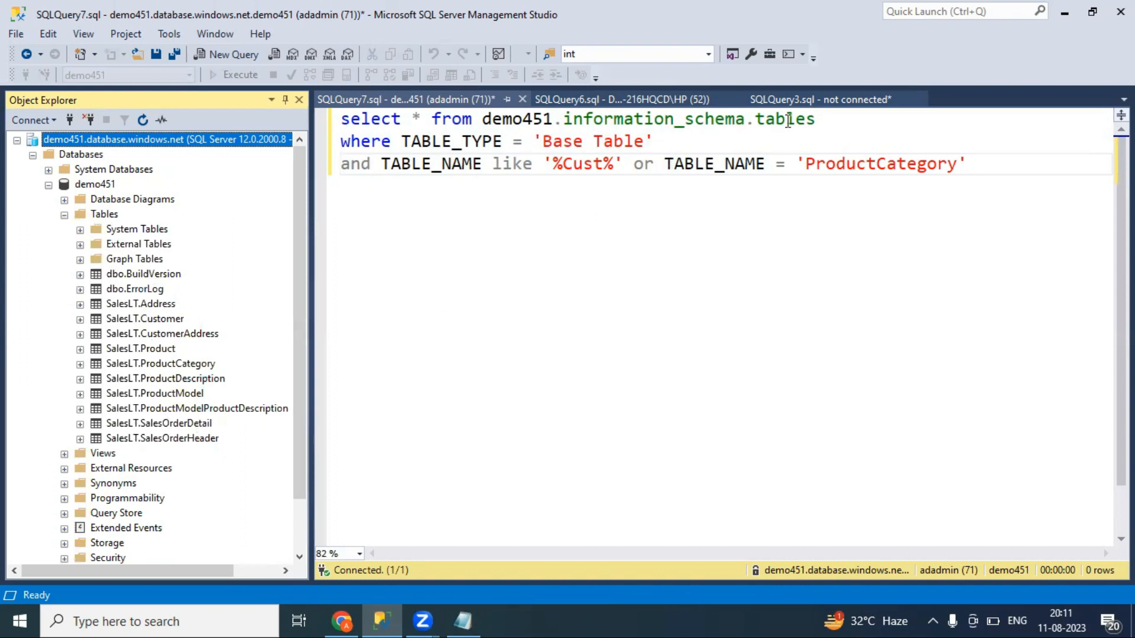
Space out the query with blank lines before and after the WHERE 'Base Table' clause
{"action": "left_click_drag", "start_coordinate": [838, 118], "coordinate": [565, 123]}
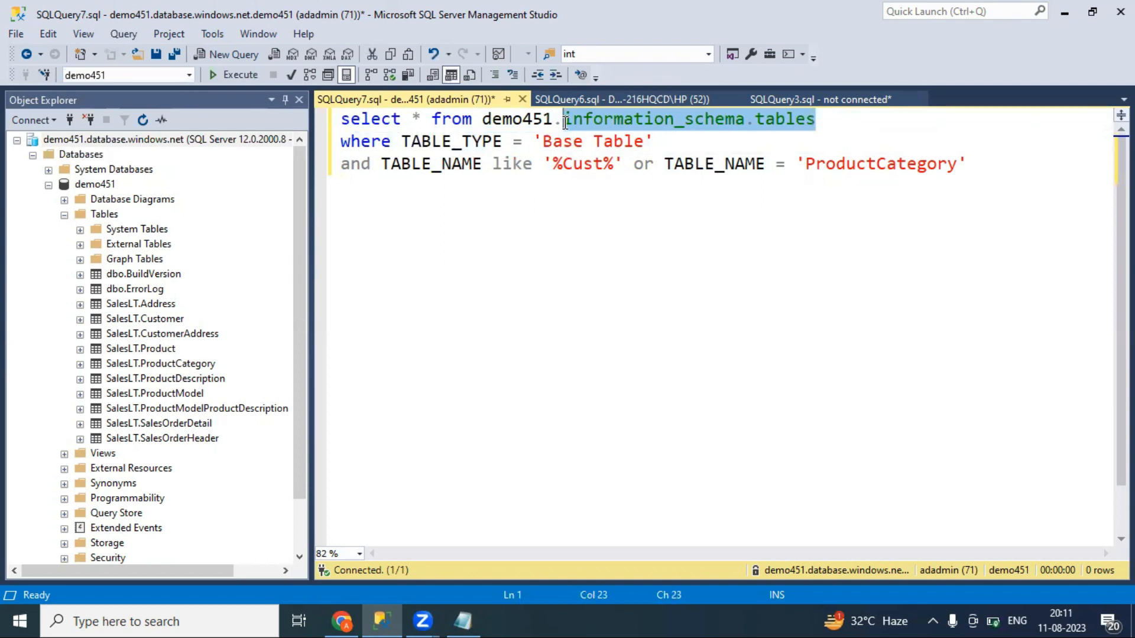
{"action": "left_click", "coordinate": [652, 148]}
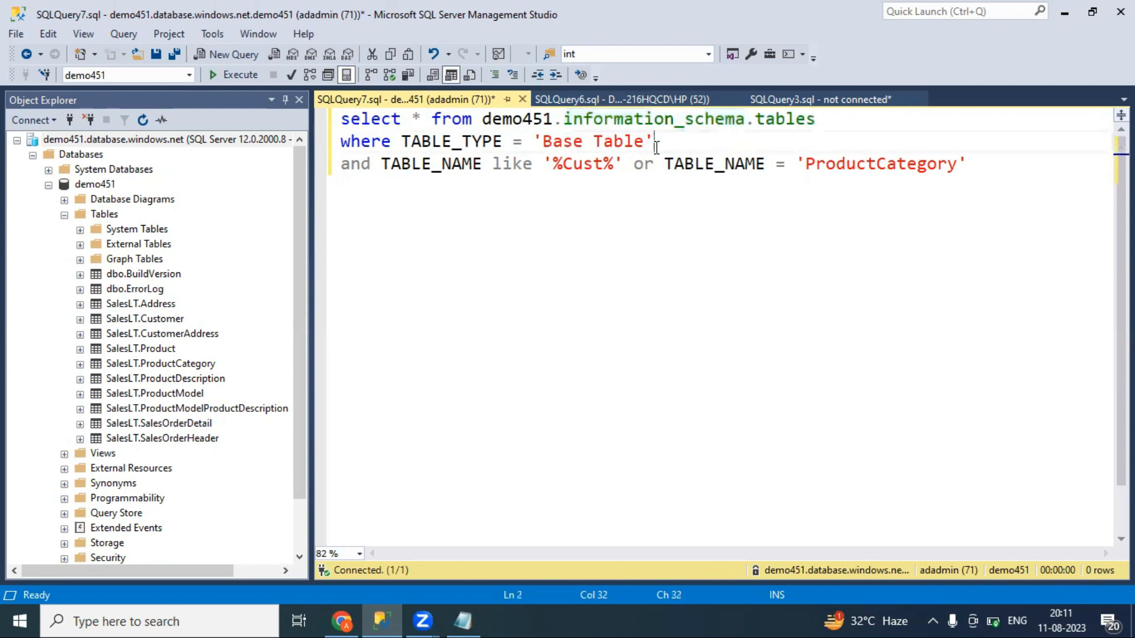
{"action": "key", "text": "Return"}
{"action": "key", "text": "Return"}
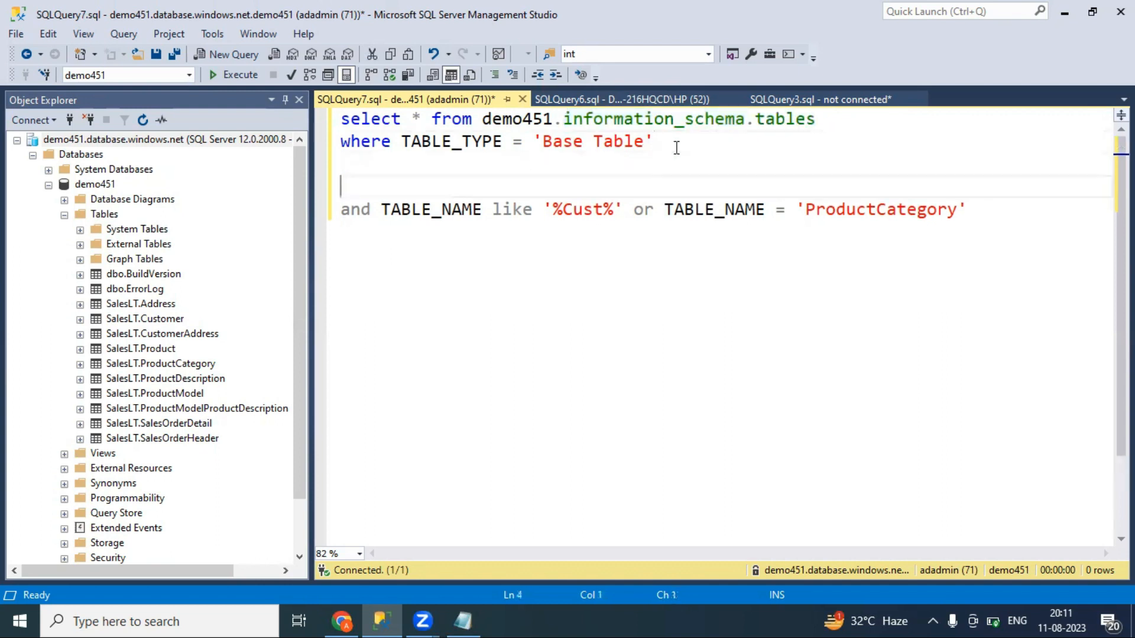
{"action": "left_click", "coordinate": [343, 141]}
{"action": "key", "text": "Return"}
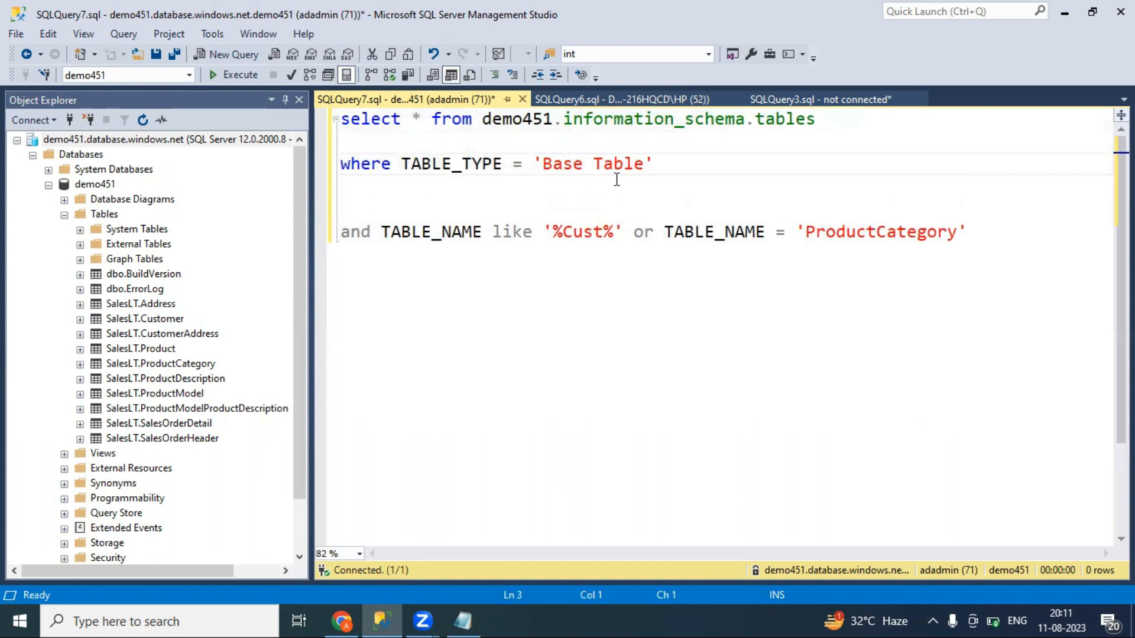
{"action": "left_click_drag", "start_coordinate": [839, 118], "coordinate": [329, 118]}
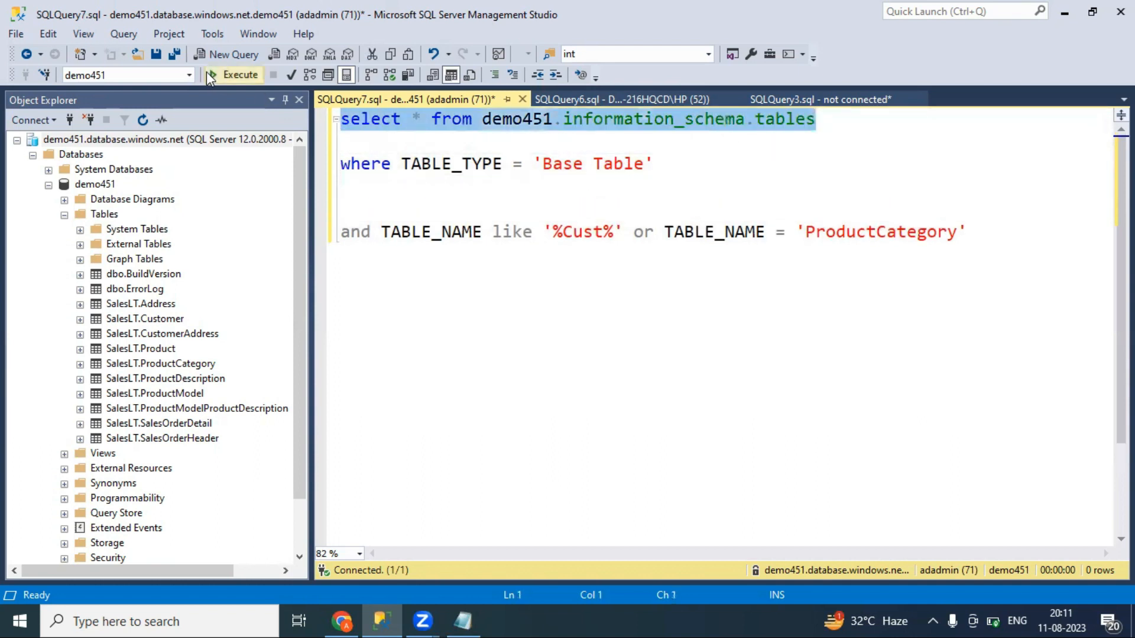
Run the select line alone, then the select and WHERE lines to list 12 base tables
{"action": "left_click", "coordinate": [229, 77]}
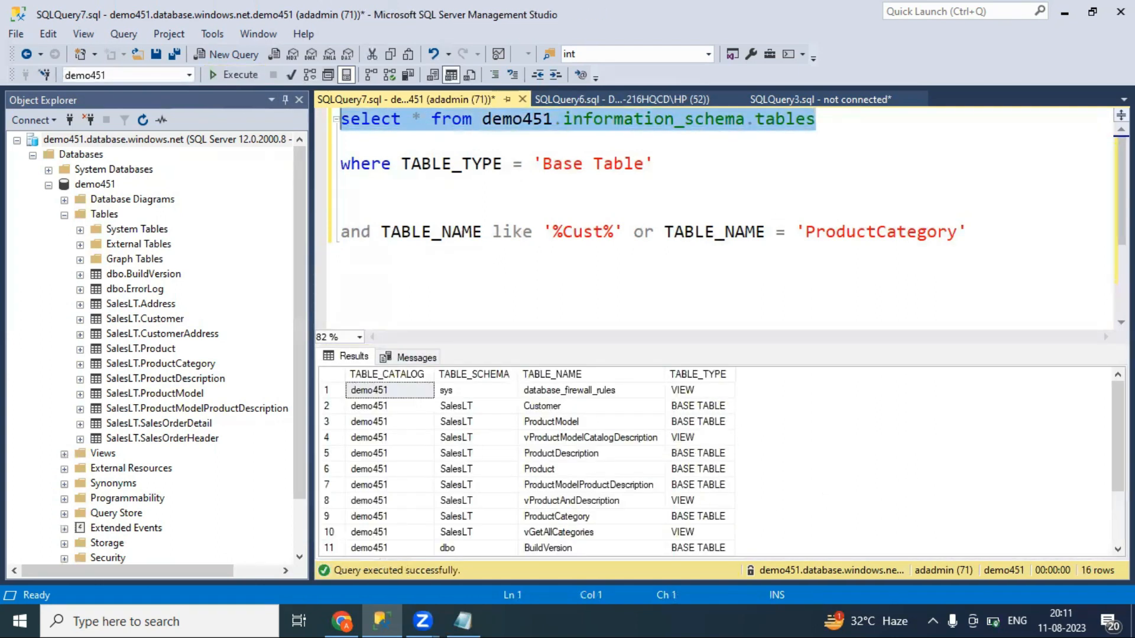
{"action": "mouse_move", "coordinate": [1118, 437]}
{"action": "left_mouse_down"}
{"action": "mouse_move", "coordinate": [1117, 490]}
{"action": "mouse_move", "coordinate": [1117, 438]}
{"action": "left_mouse_up"}
{"action": "left_click", "coordinate": [642, 165]}
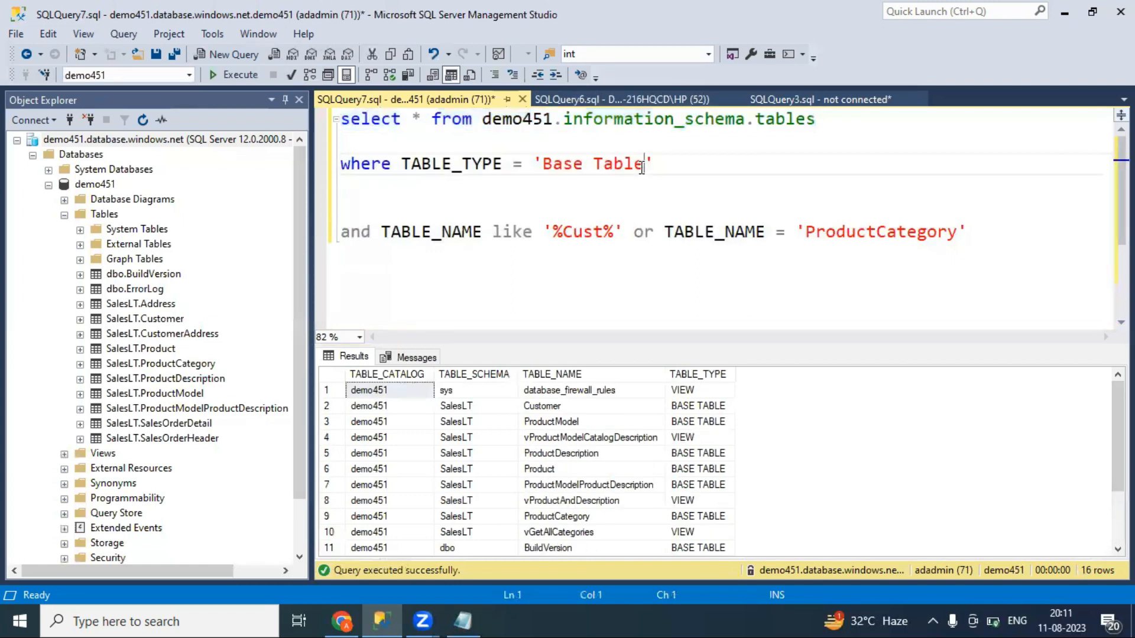
{"action": "left_click", "coordinate": [345, 168]}
{"action": "key", "text": "BackSpace"}
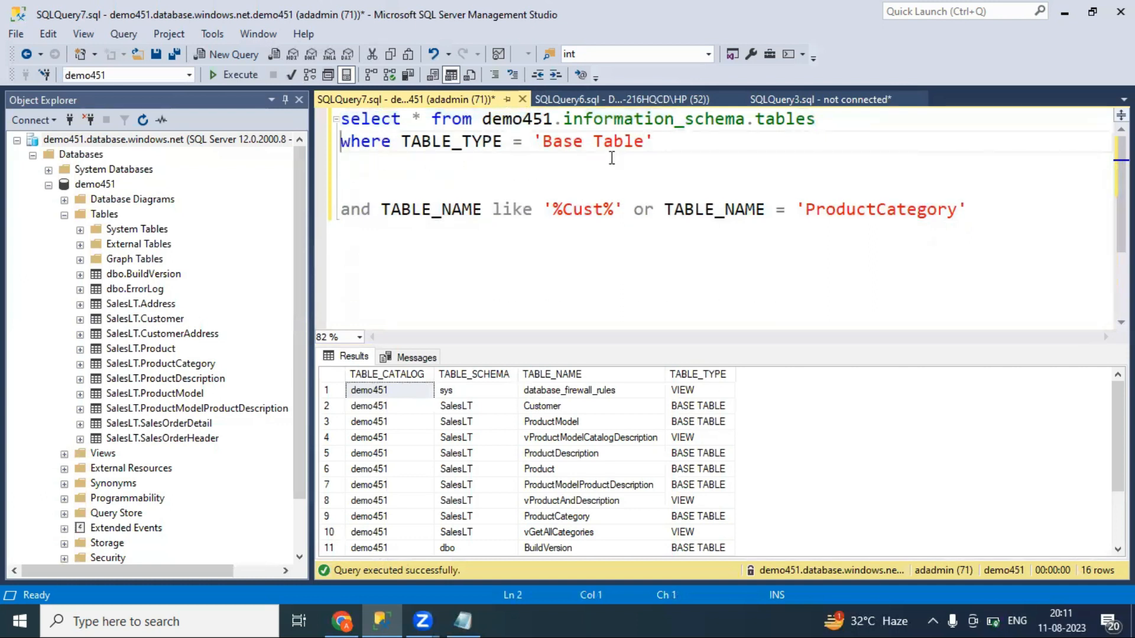
{"action": "left_click_drag", "start_coordinate": [715, 145], "coordinate": [305, 116]}
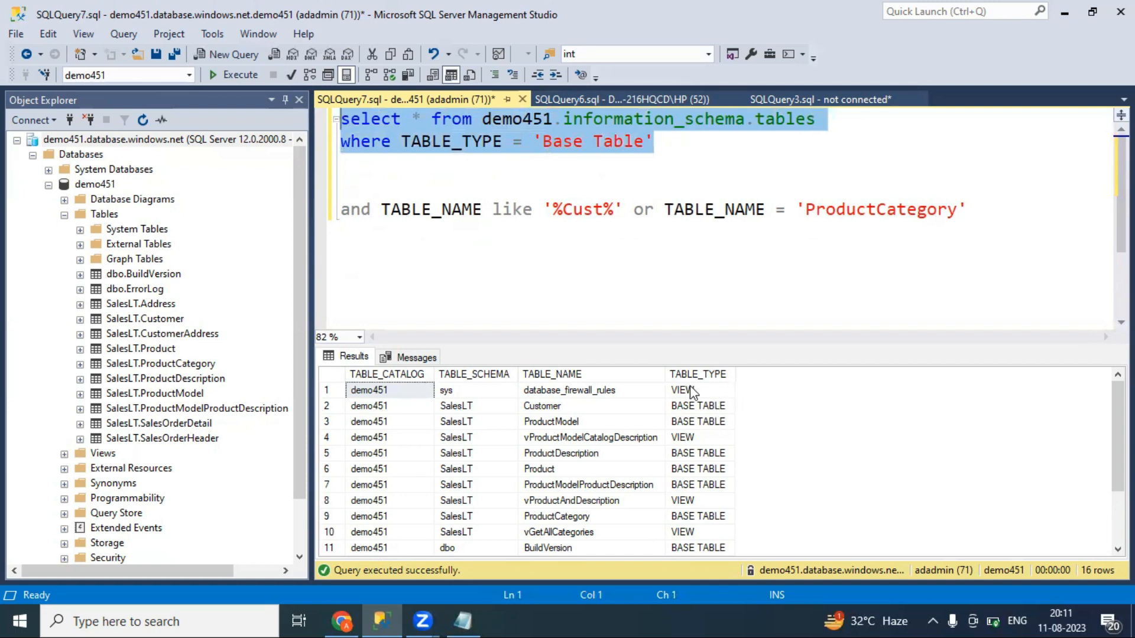
{"action": "left_click", "coordinate": [234, 79]}
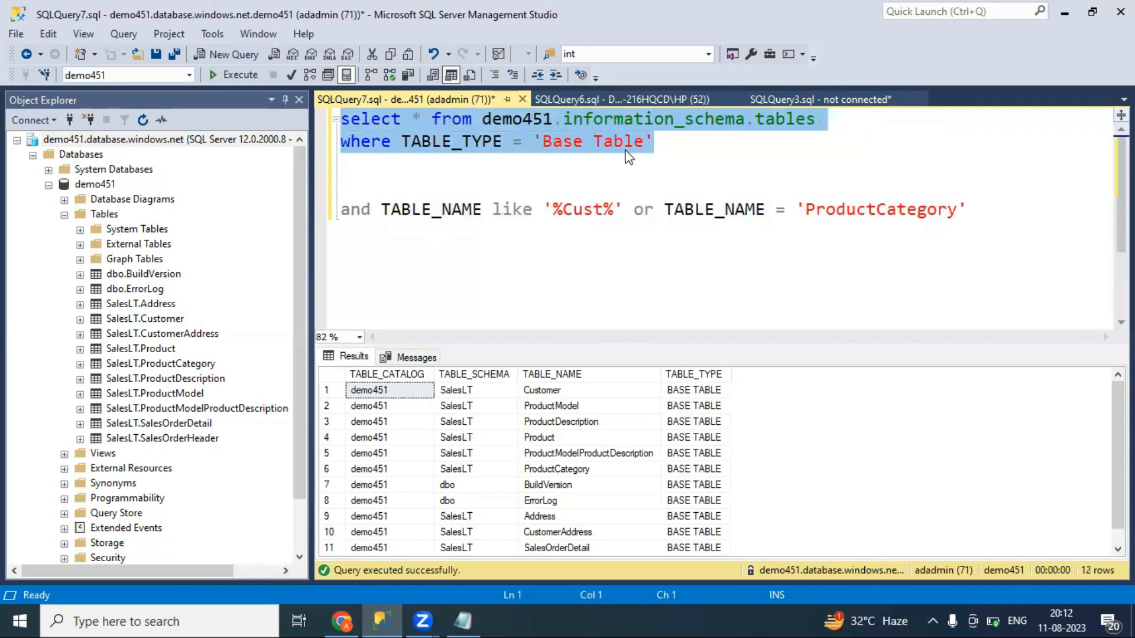
Rework the AND line and review the '%Cust%' and 'ProductCategory' conditions
{"action": "left_click", "coordinate": [344, 211]}
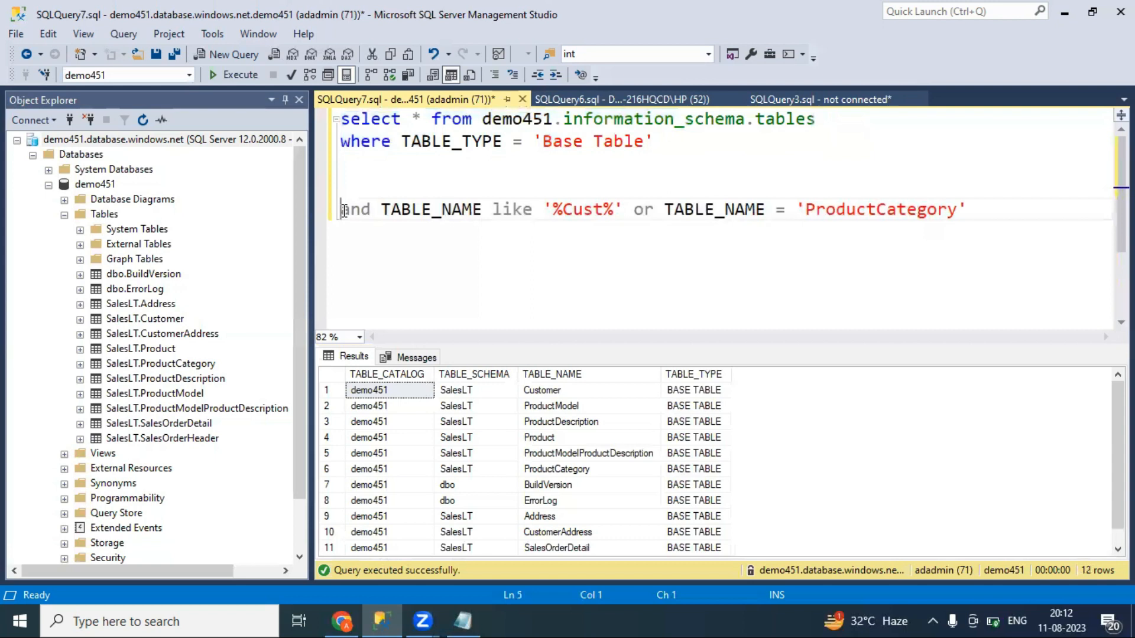
{"action": "key", "text": "BackSpace"}
{"action": "key", "text": "BackSpace"}
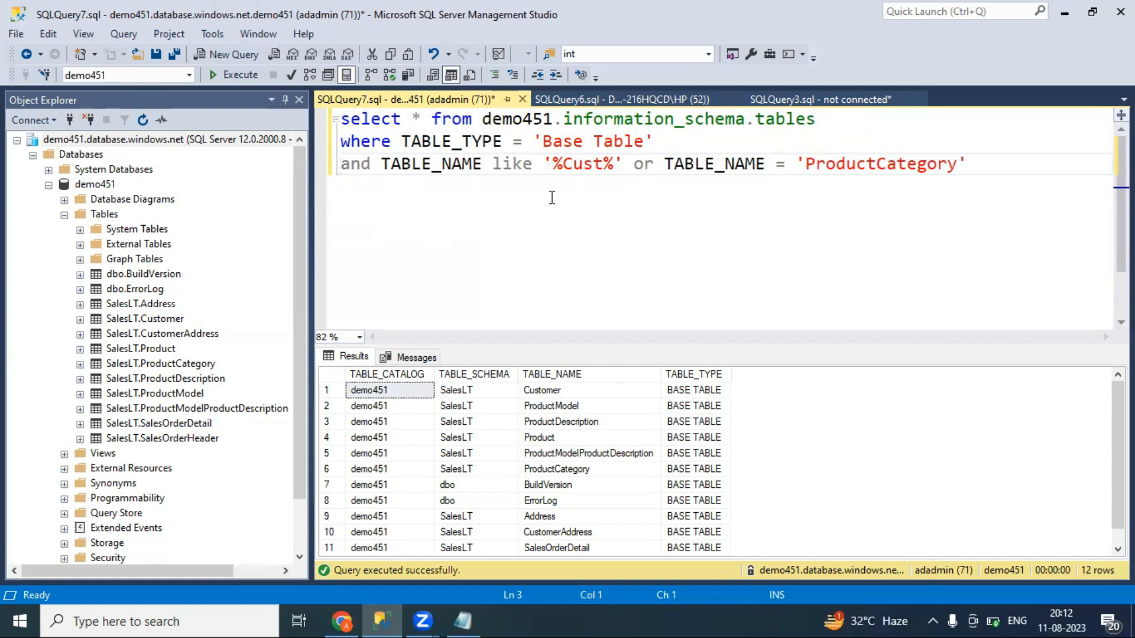
{"action": "key", "text": "Return"}
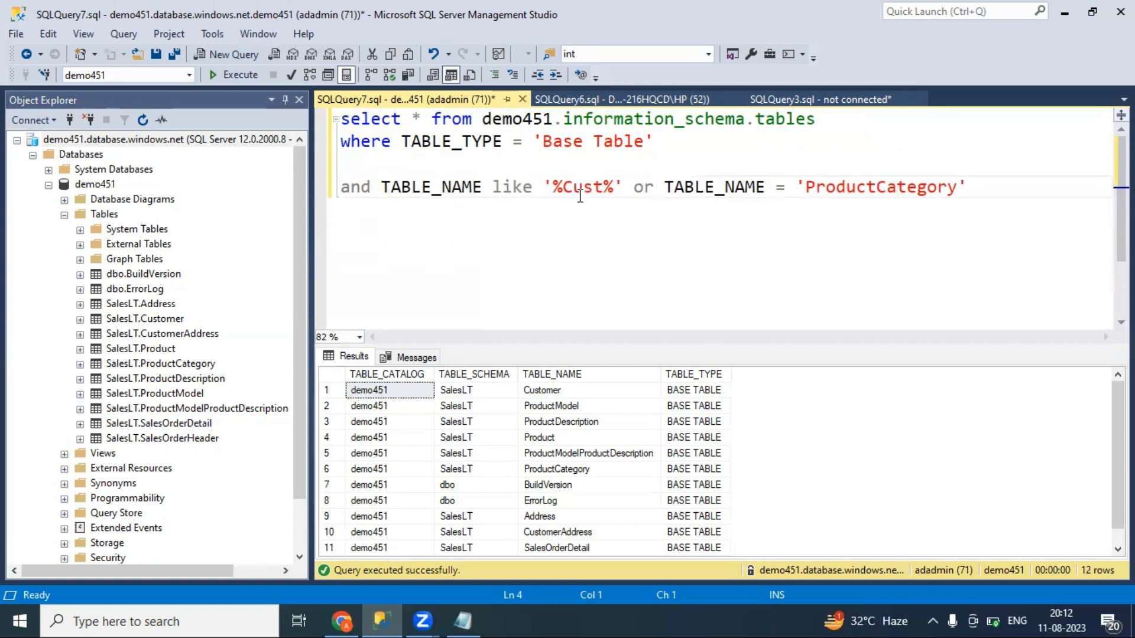
{"action": "left_click", "coordinate": [614, 190]}
{"action": "left_click_drag", "start_coordinate": [614, 191], "coordinate": [543, 189]}
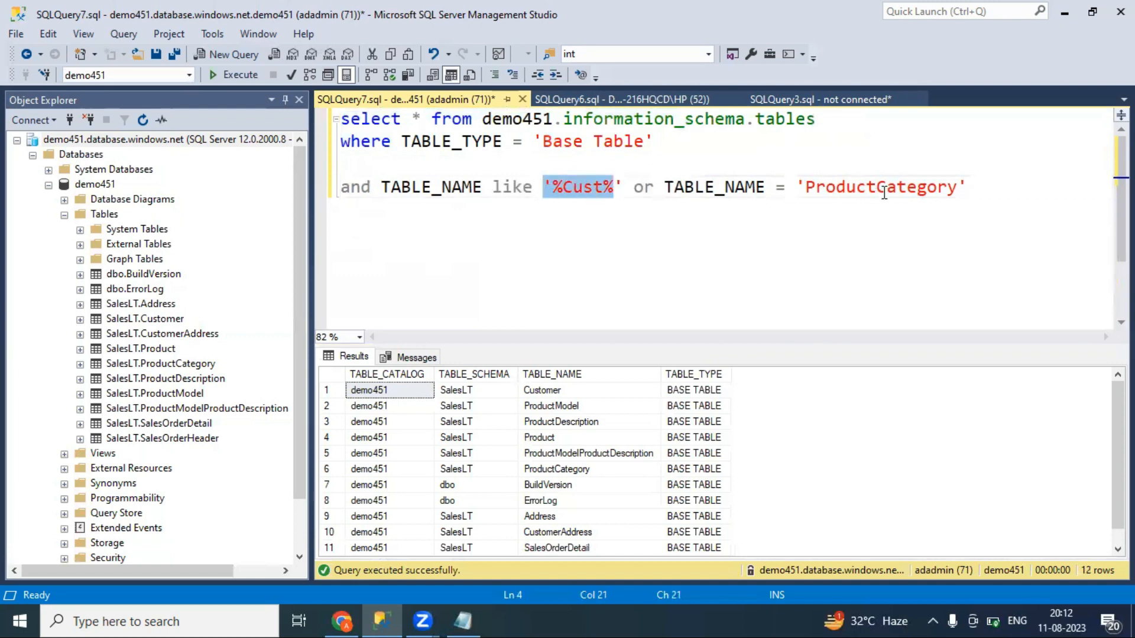
{"action": "left_click_drag", "start_coordinate": [1008, 186], "coordinate": [795, 190]}
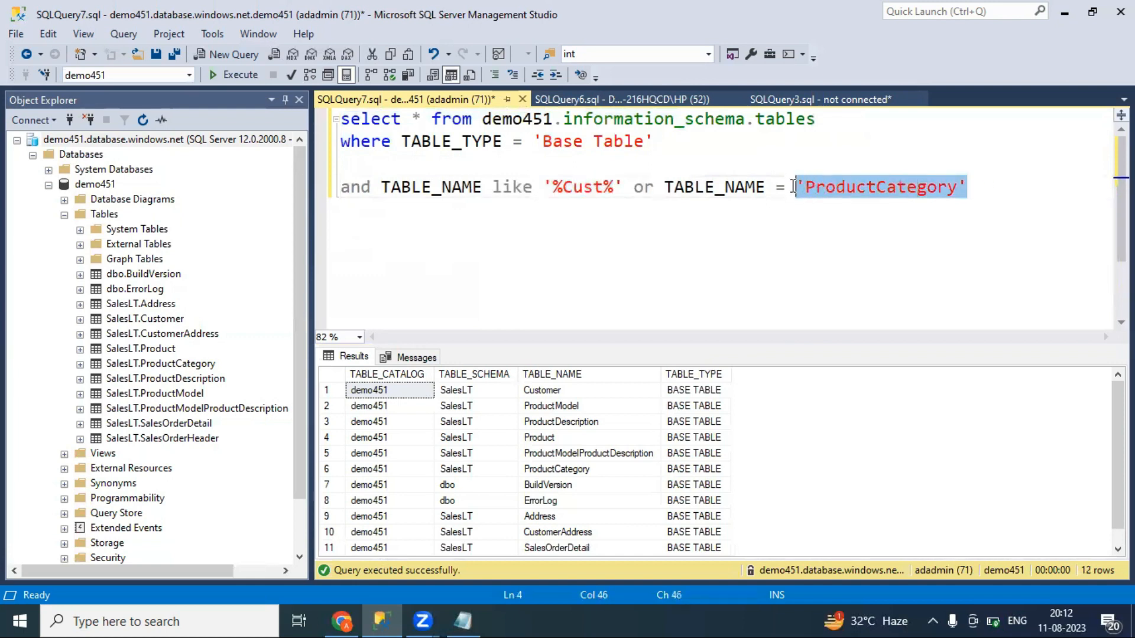
{"action": "left_click", "coordinate": [707, 245]}
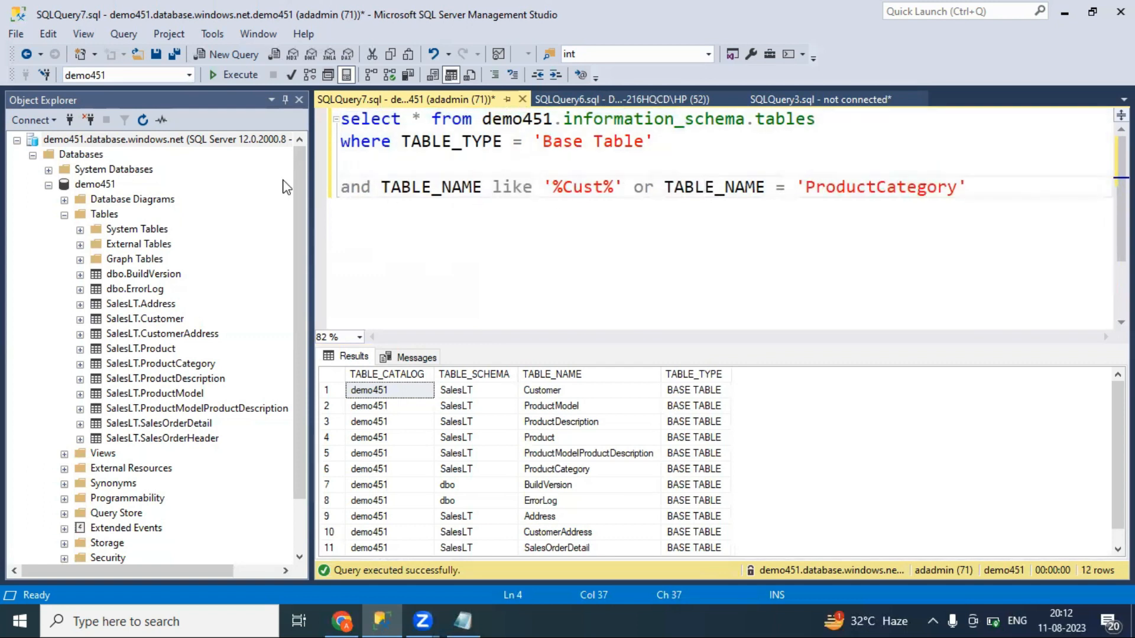
{"action": "left_click_drag", "start_coordinate": [995, 188], "coordinate": [739, 194]}
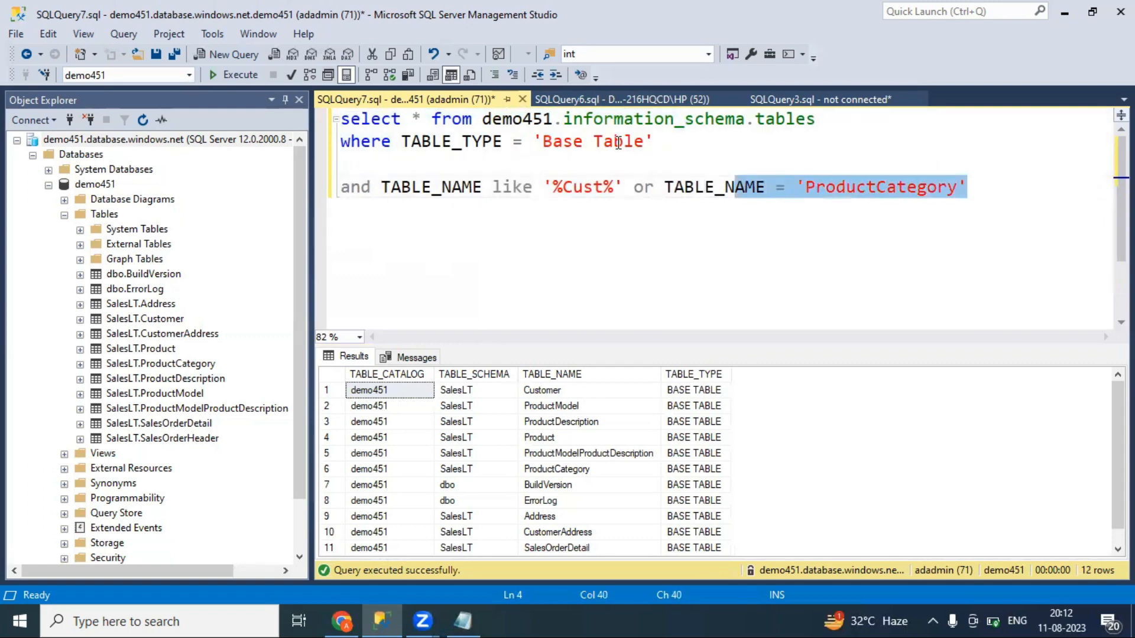
{"action": "left_click_drag", "start_coordinate": [671, 142], "coordinate": [288, 120]}
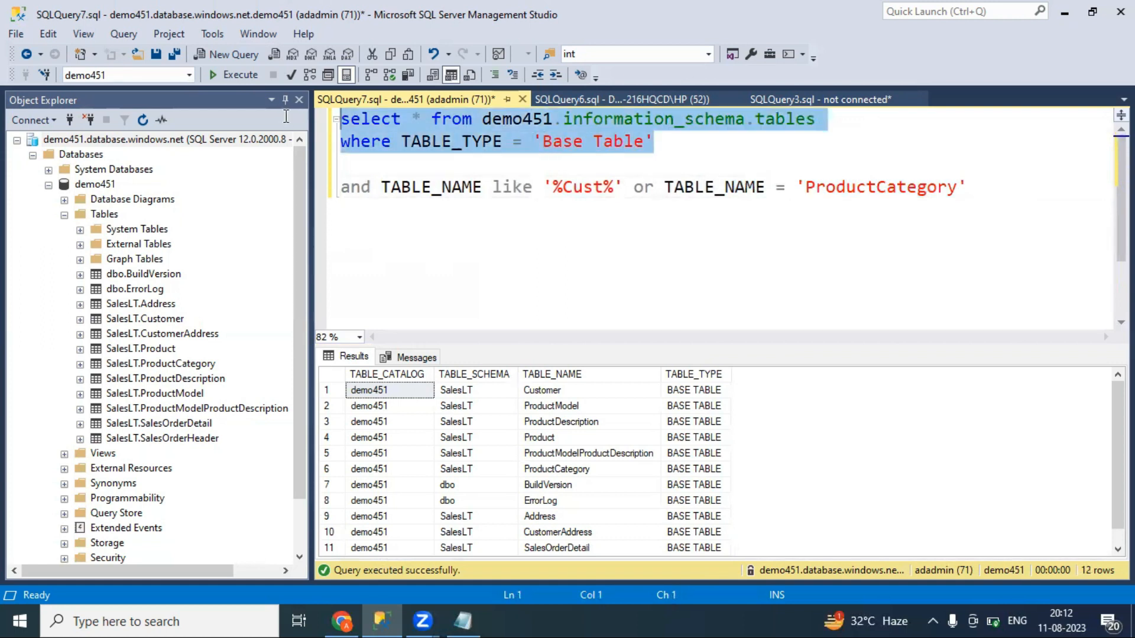
Run the full three-line query to list the 3 matching base tables
{"action": "left_click", "coordinate": [500, 231]}
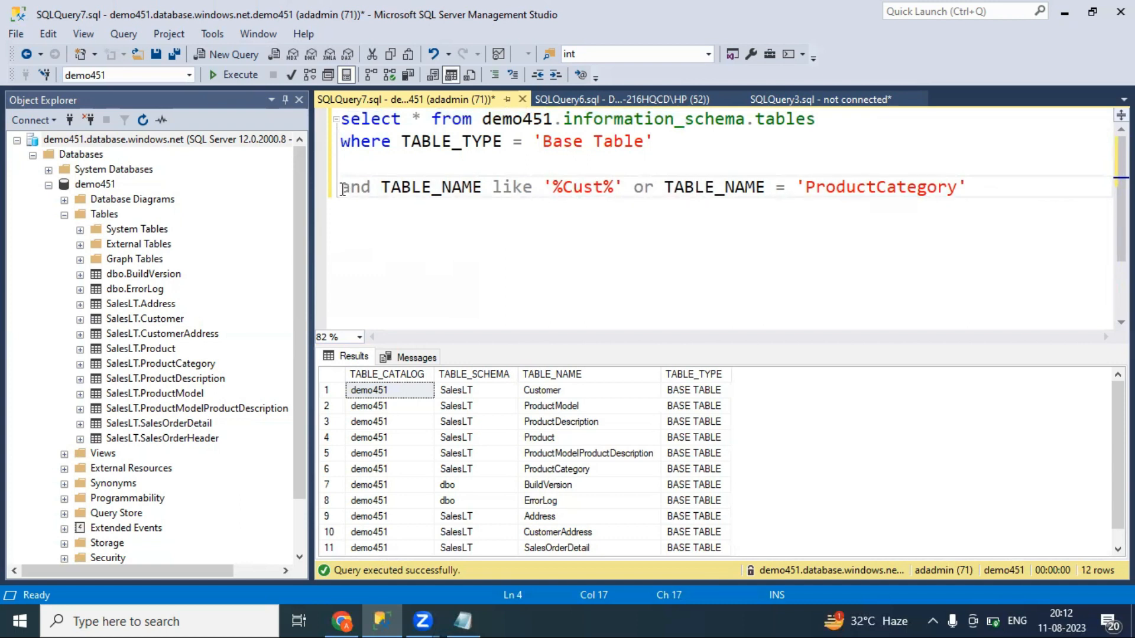
{"action": "key", "text": "BackSpace"}
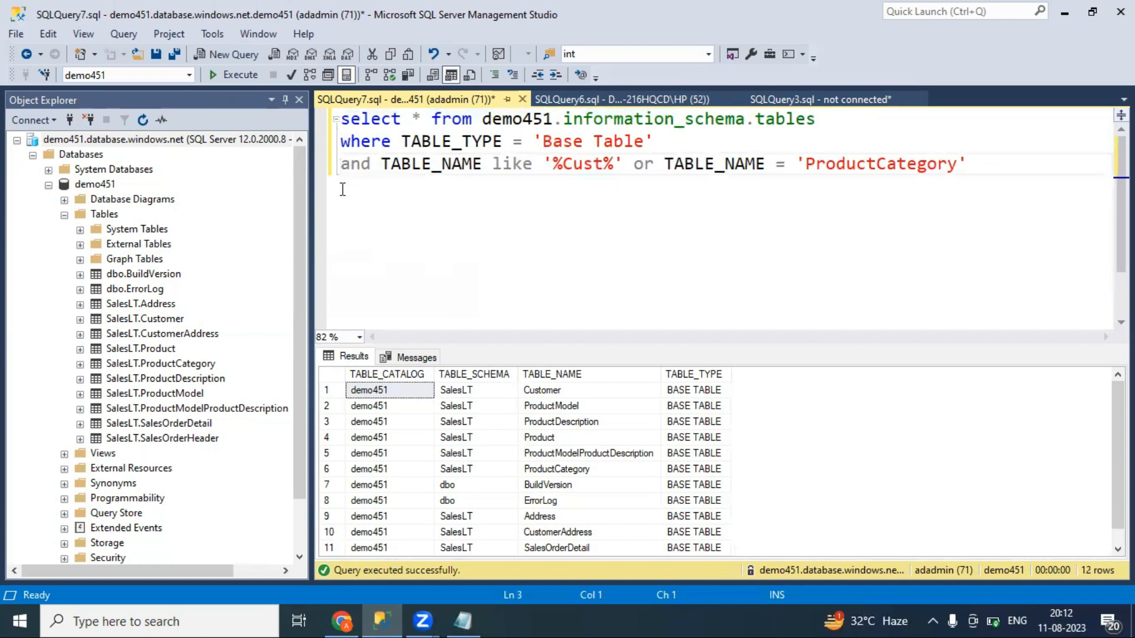
{"action": "left_click", "coordinate": [242, 82]}
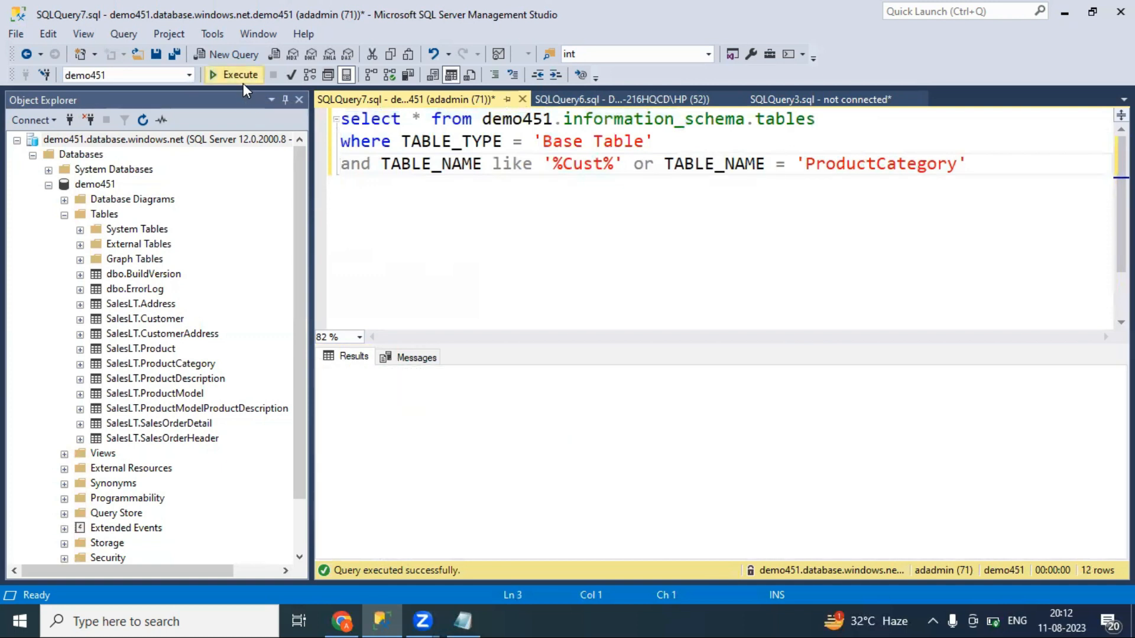
{"action": "left_click", "coordinate": [243, 82]}
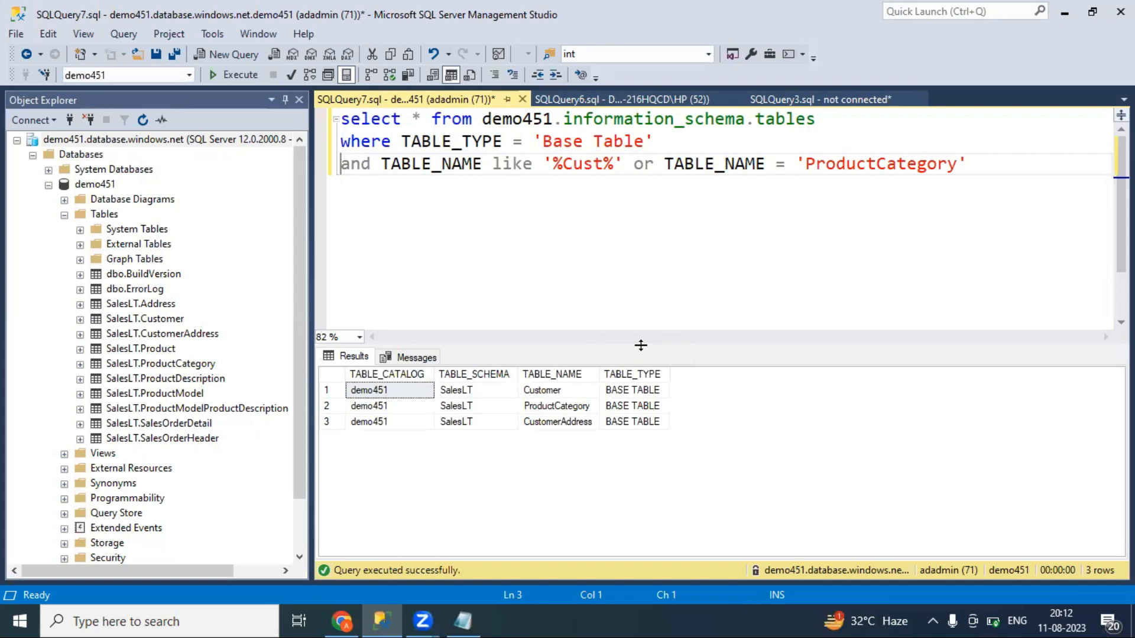
{"action": "left_click_drag", "start_coordinate": [641, 346], "coordinate": [642, 305]}
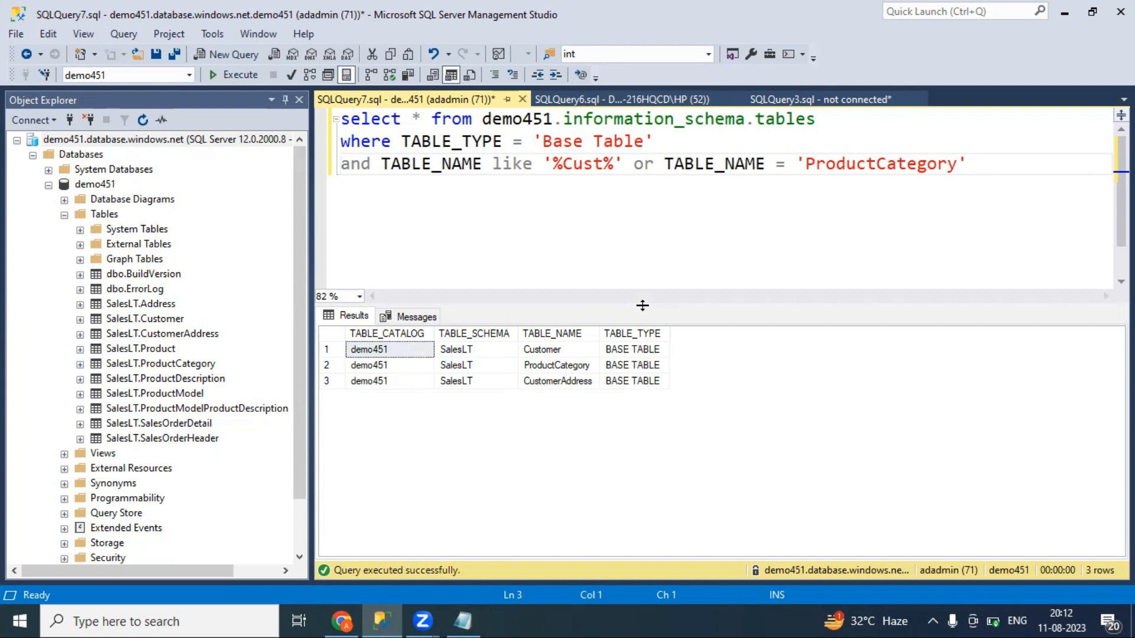
{"action": "left_click", "coordinate": [349, 612]}
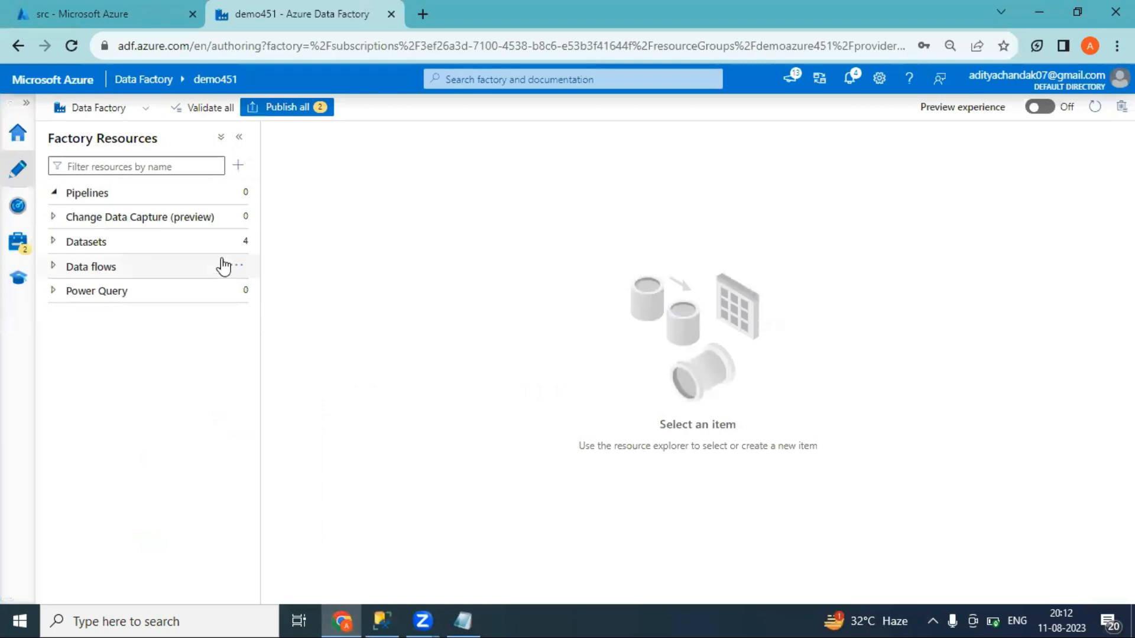
Delete the DelimitedText1 and DelimitedText2 datasets
{"action": "left_click", "coordinate": [54, 247]}
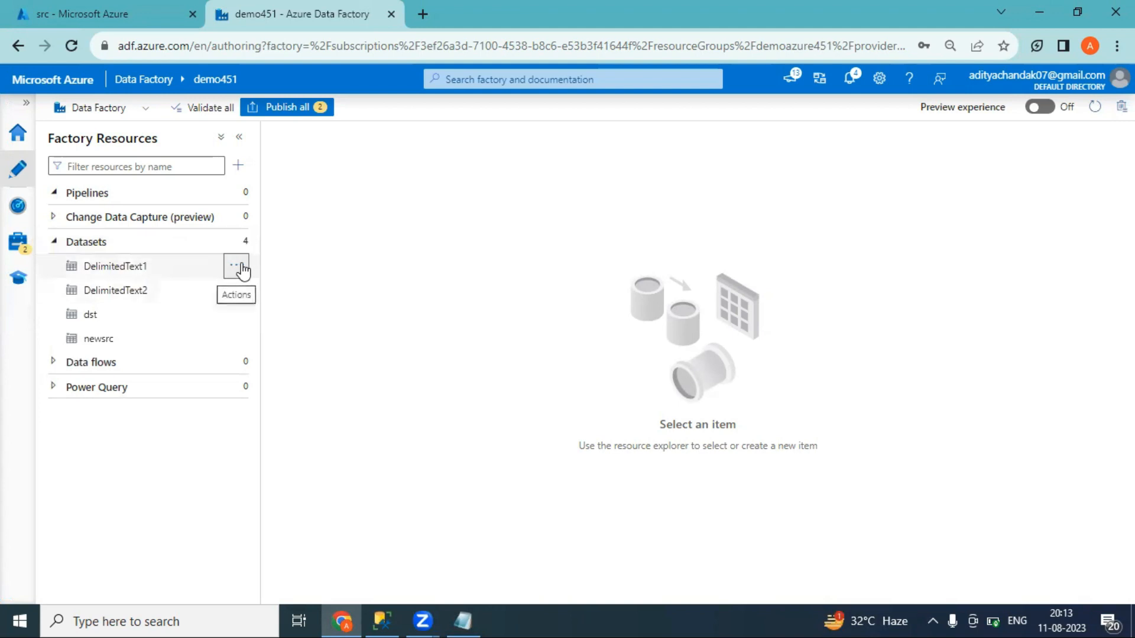
{"action": "left_click", "coordinate": [237, 266]}
{"action": "left_click", "coordinate": [279, 417]}
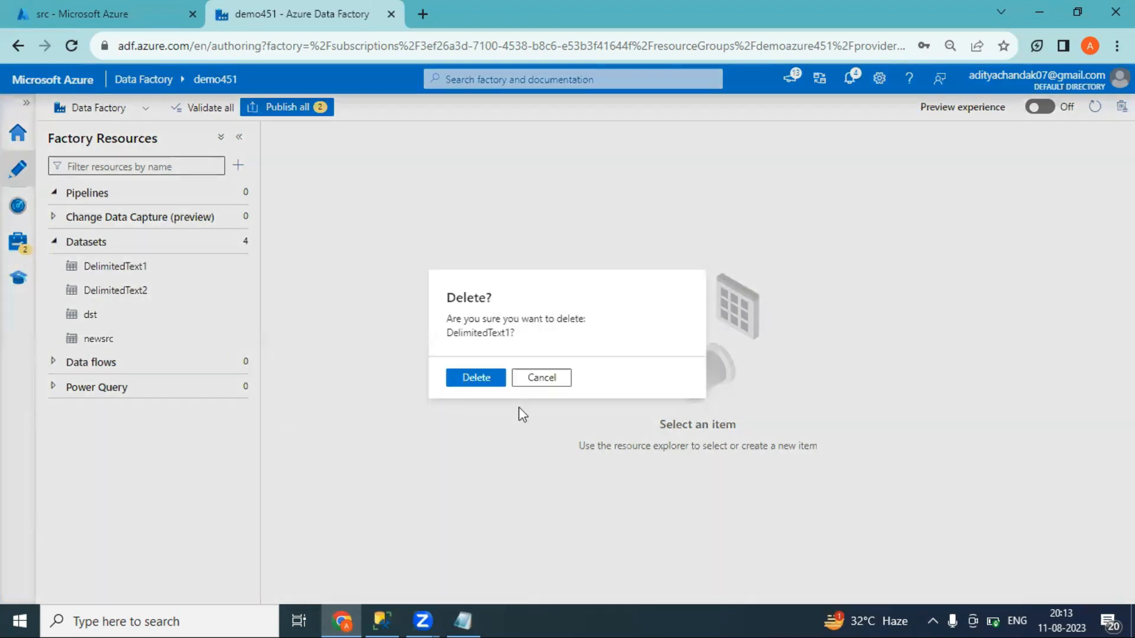
{"action": "left_click", "coordinate": [477, 380]}
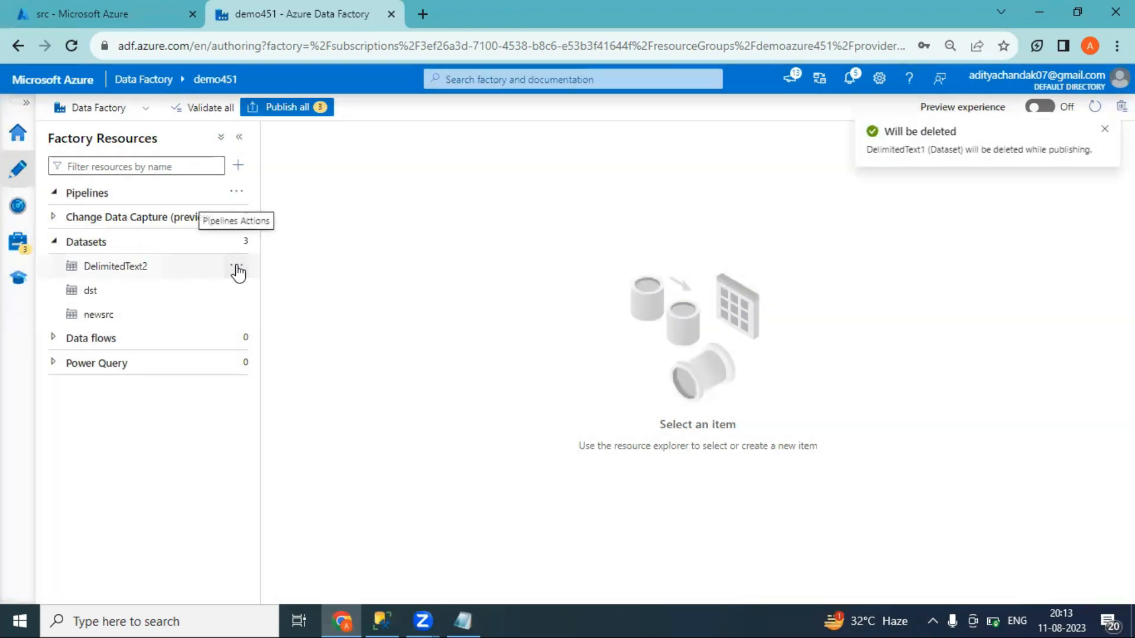
{"action": "left_click", "coordinate": [237, 269]}
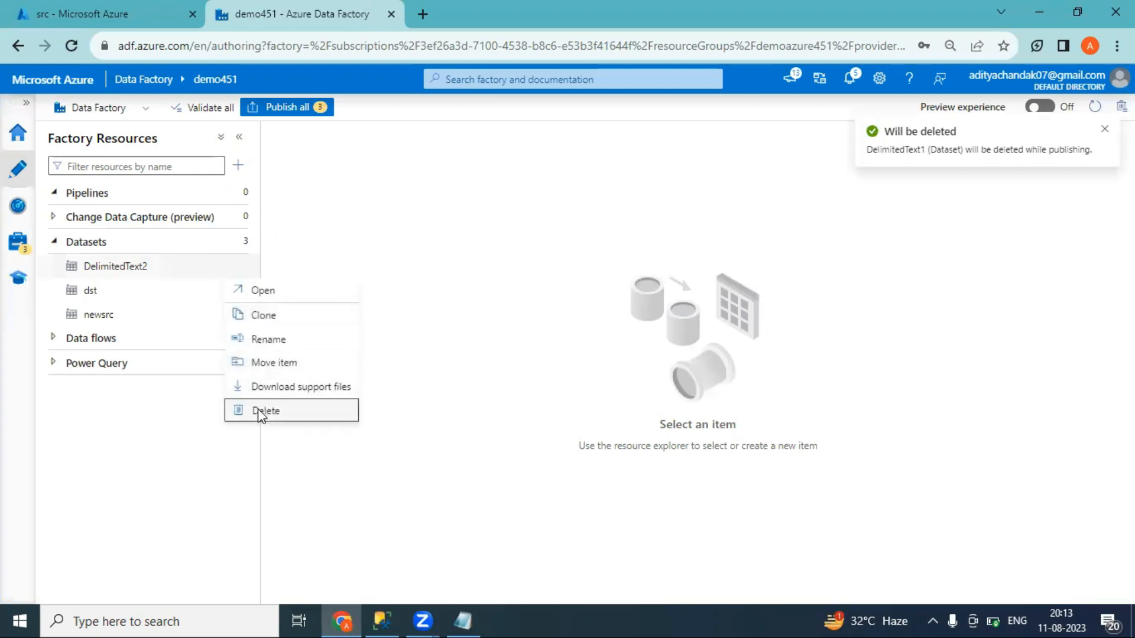
{"action": "left_click", "coordinate": [261, 411]}
{"action": "left_click", "coordinate": [475, 379]}
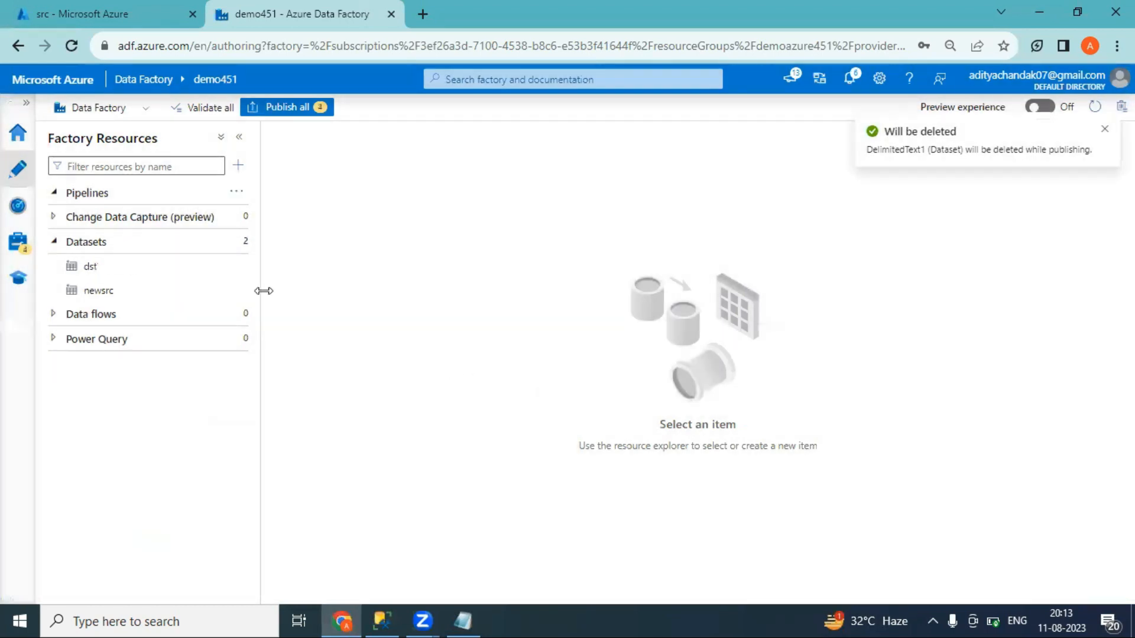
Delete the dst and newsrc datasets, leaving the Datasets list empty
{"action": "left_click", "coordinate": [236, 266]}
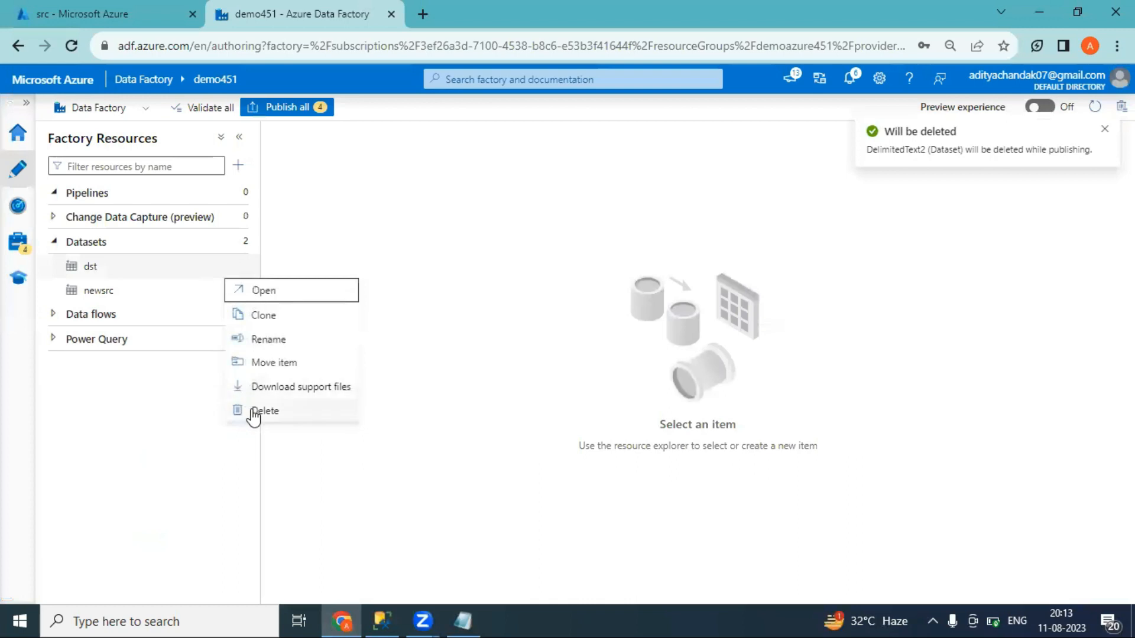
{"action": "left_click", "coordinate": [254, 412]}
{"action": "left_click", "coordinate": [471, 382]}
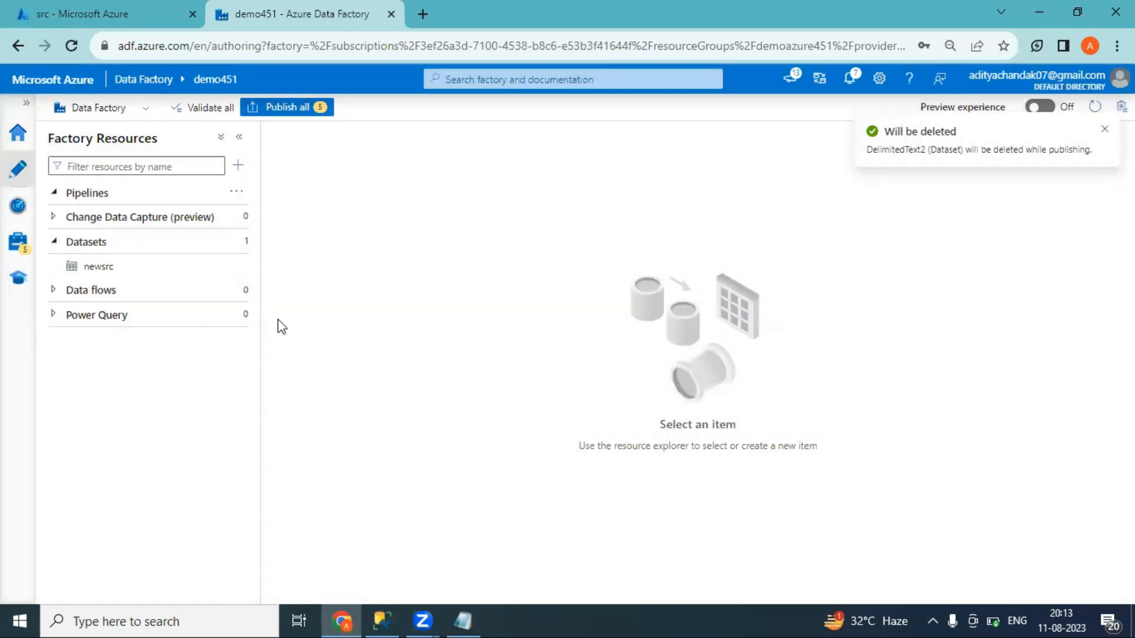
{"action": "left_click", "coordinate": [236, 266]}
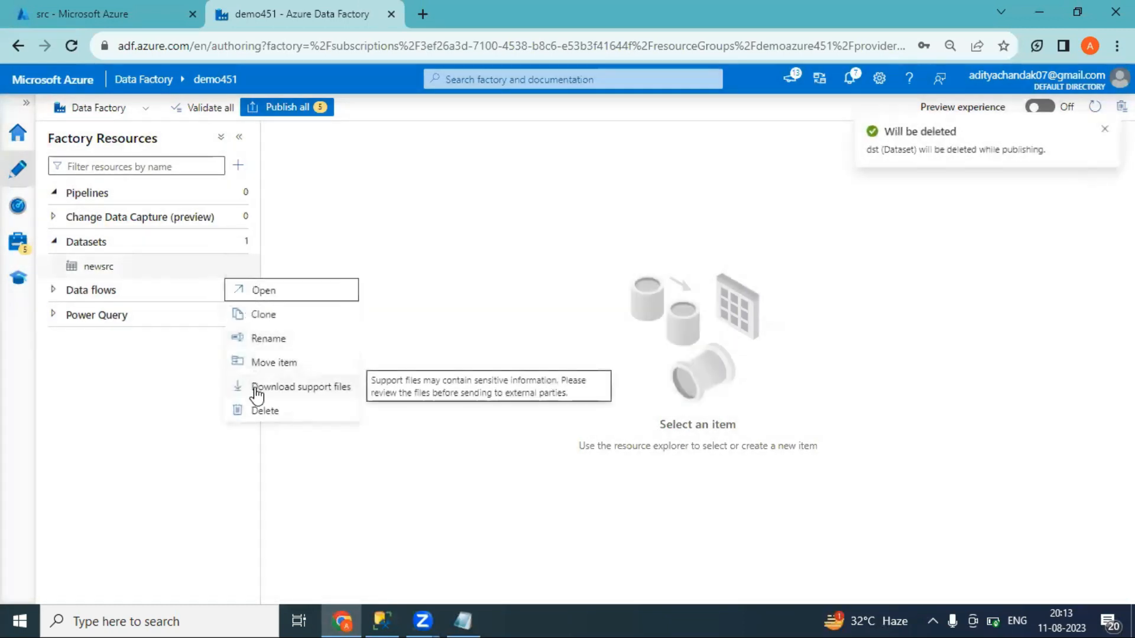
{"action": "left_click", "coordinate": [261, 413]}
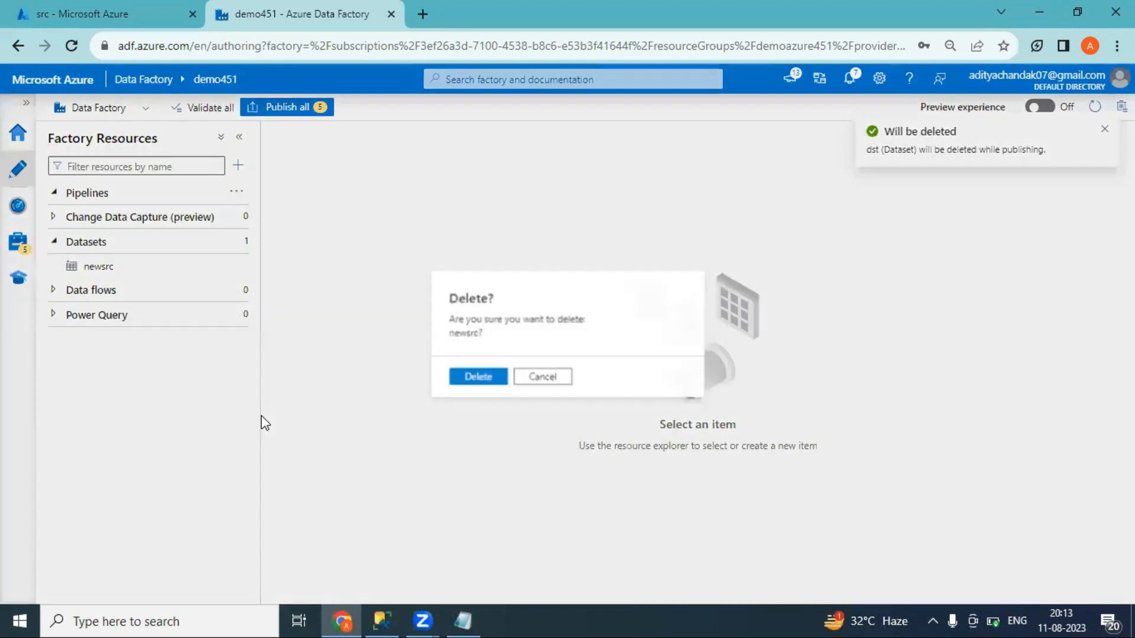
{"action": "left_click", "coordinate": [476, 378]}
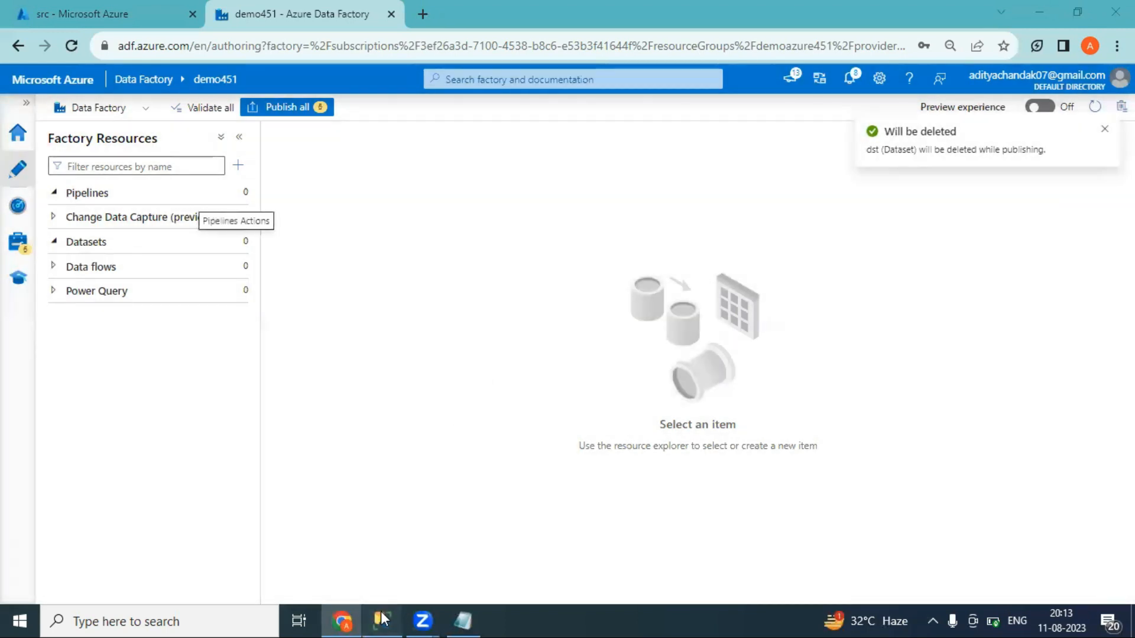
{"action": "left_click", "coordinate": [381, 620]}
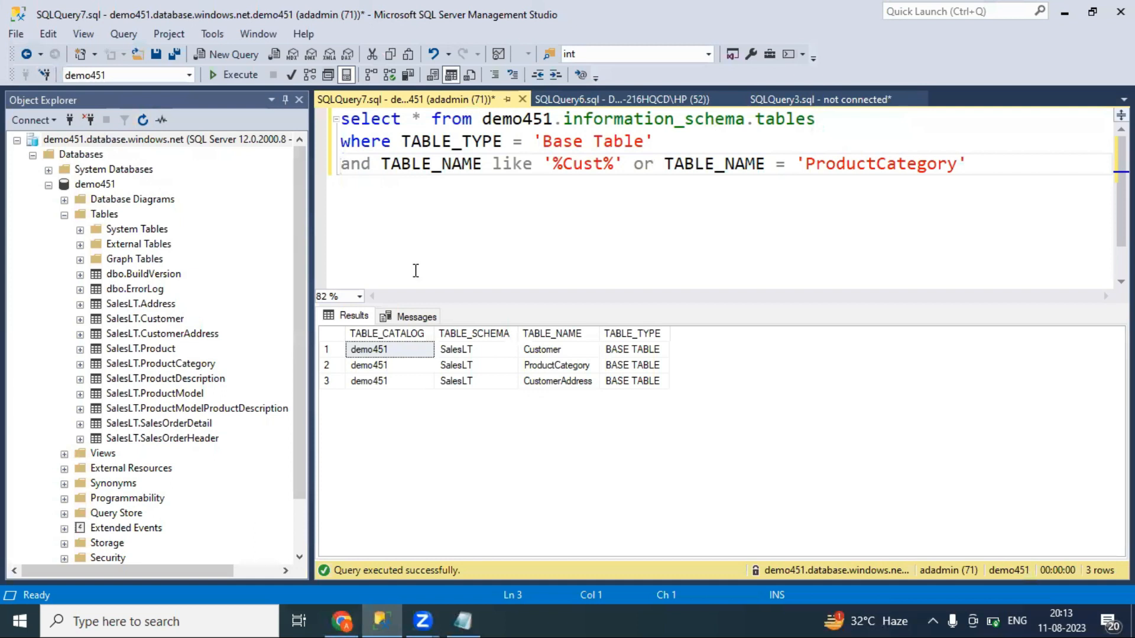
{"action": "key", "text": "alt+Tab"}
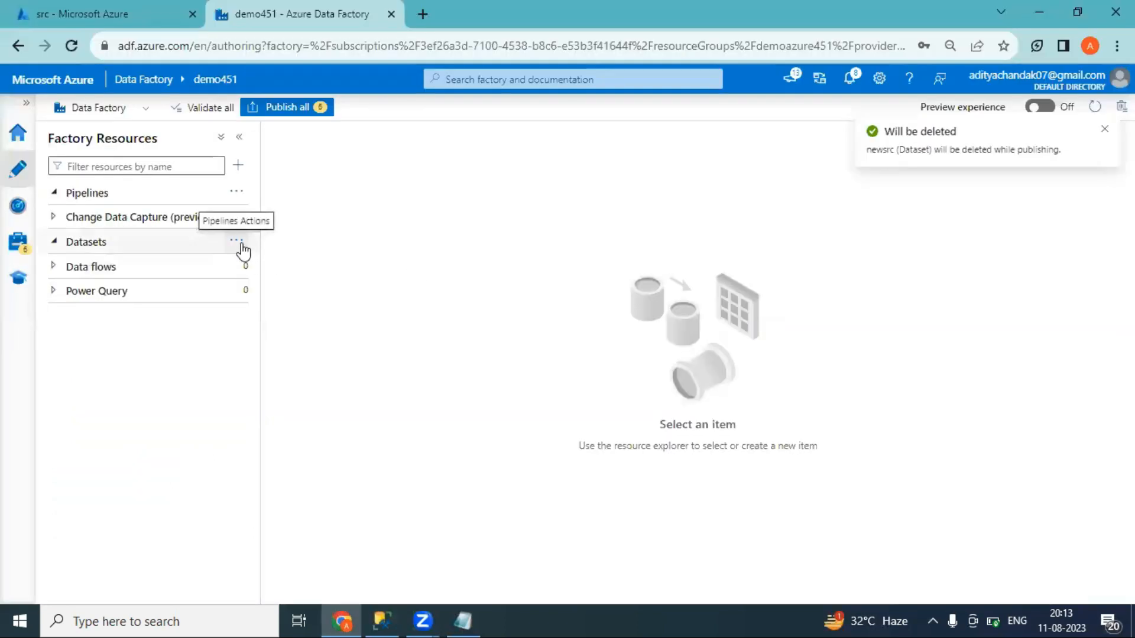
Start a new dataset, searching 'azure sq' and choosing Azure SQL Database
{"action": "left_click", "coordinate": [237, 242]}
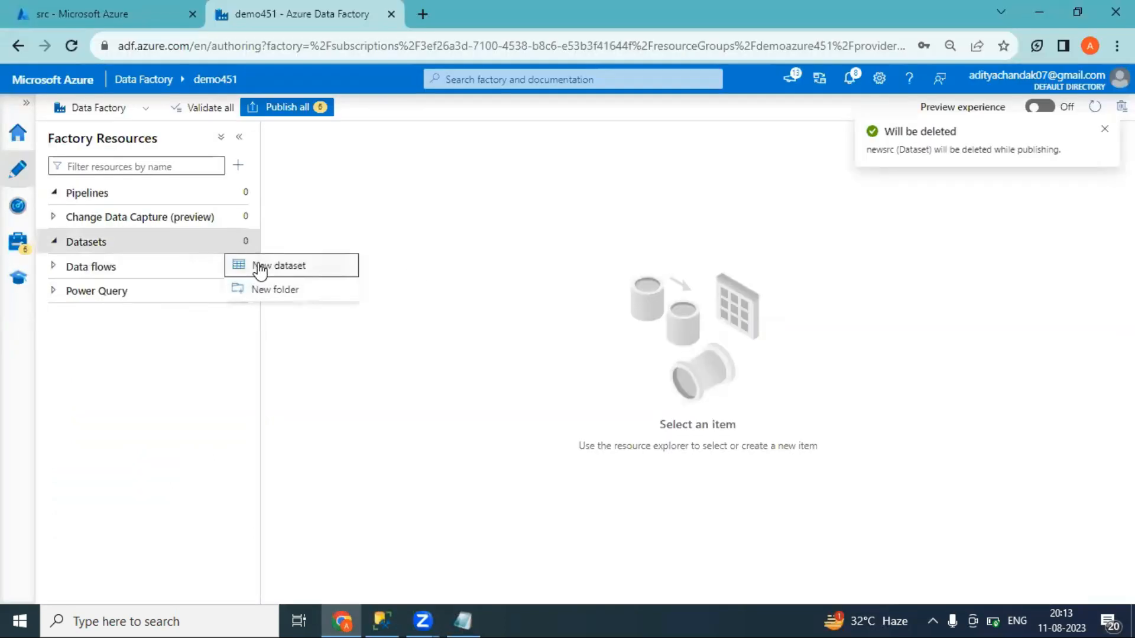
{"action": "left_click", "coordinate": [260, 268]}
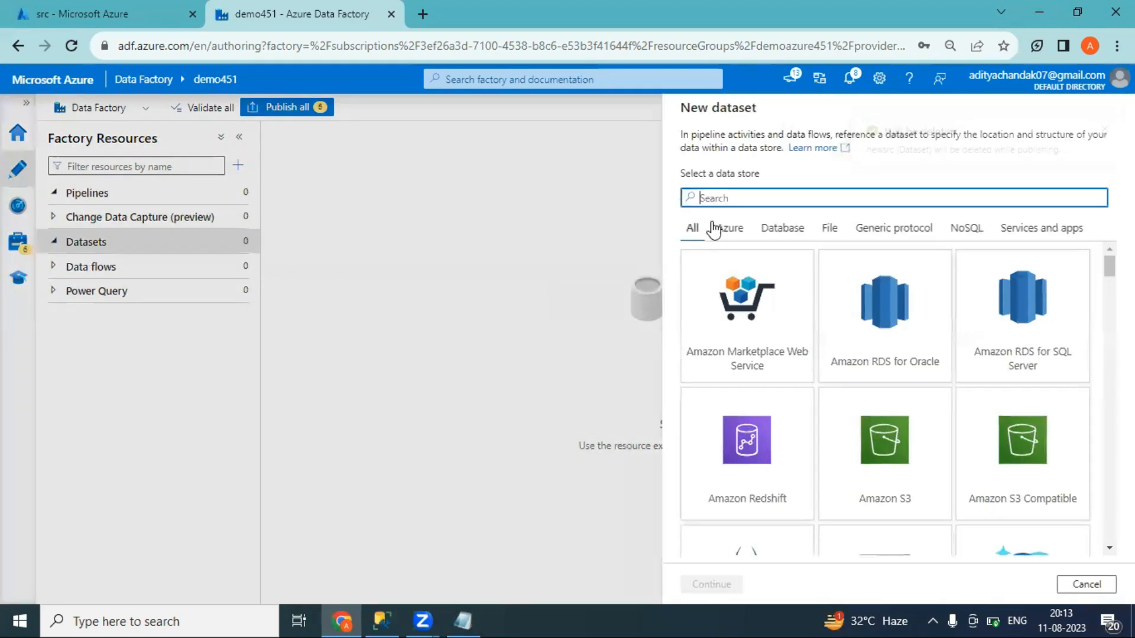
{"action": "type", "text": "azures"}
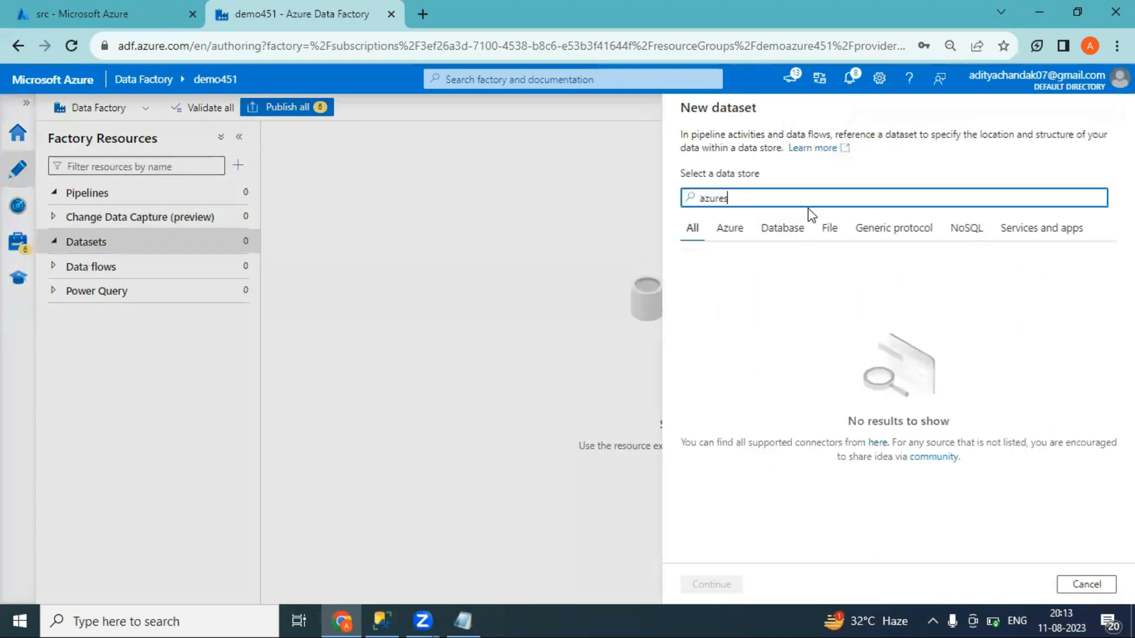
{"action": "key", "text": "BackSpace"}
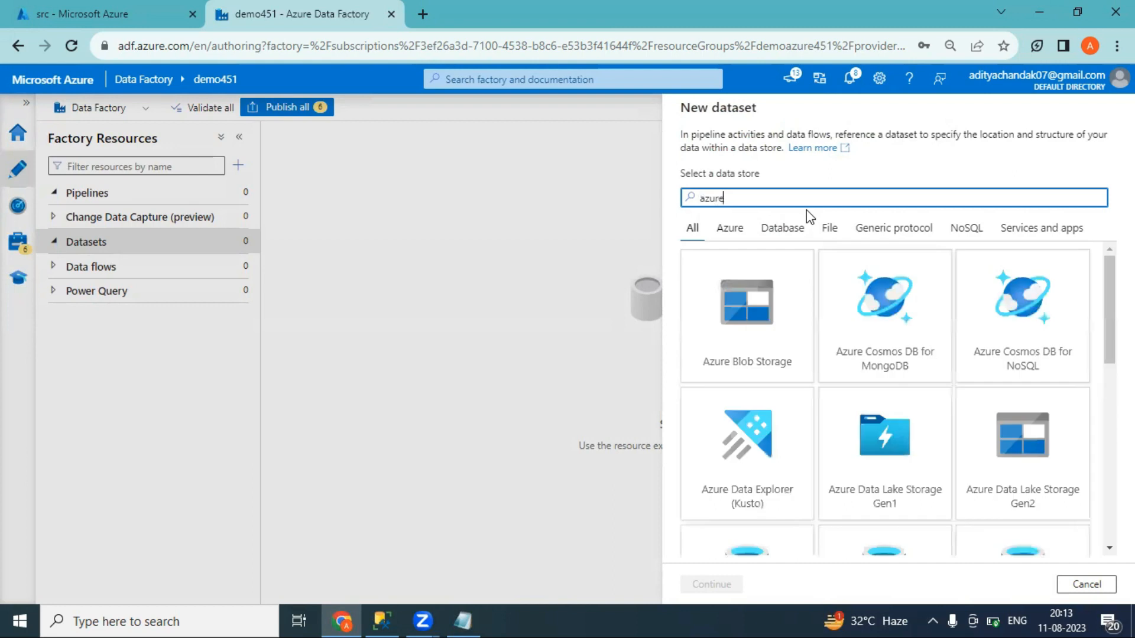
{"action": "type", "text": "sq"}
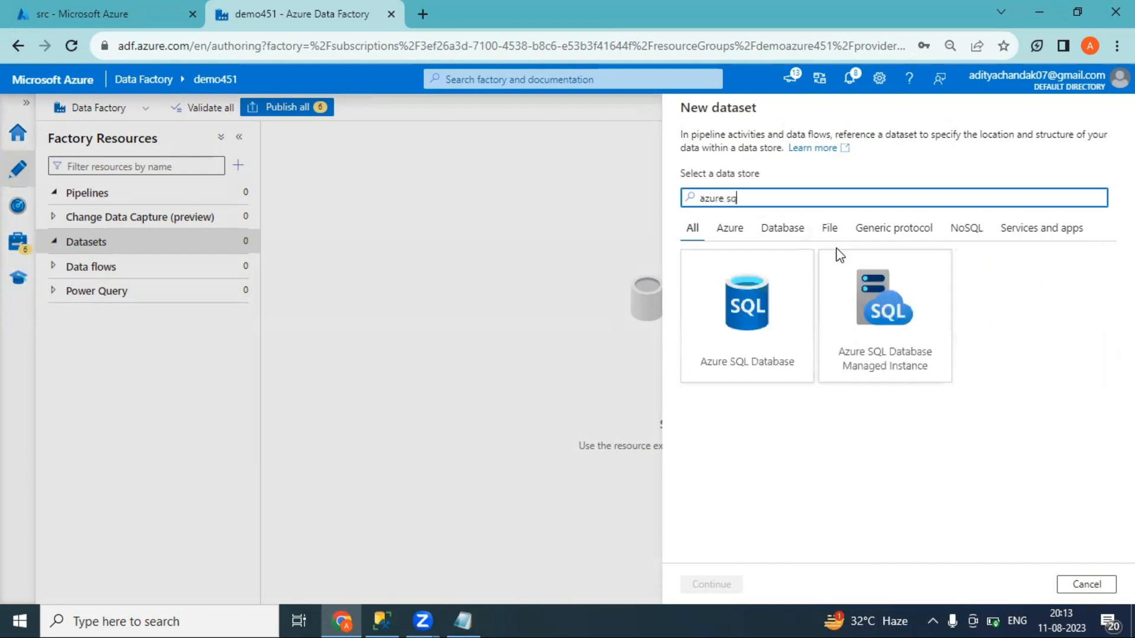
{"action": "left_click", "coordinate": [728, 338]}
{"action": "double_click", "coordinate": [728, 338]}
{"action": "left_click", "coordinate": [777, 157]}
{"action": "left_click_drag", "start_coordinate": [786, 157], "coordinate": [650, 156]}
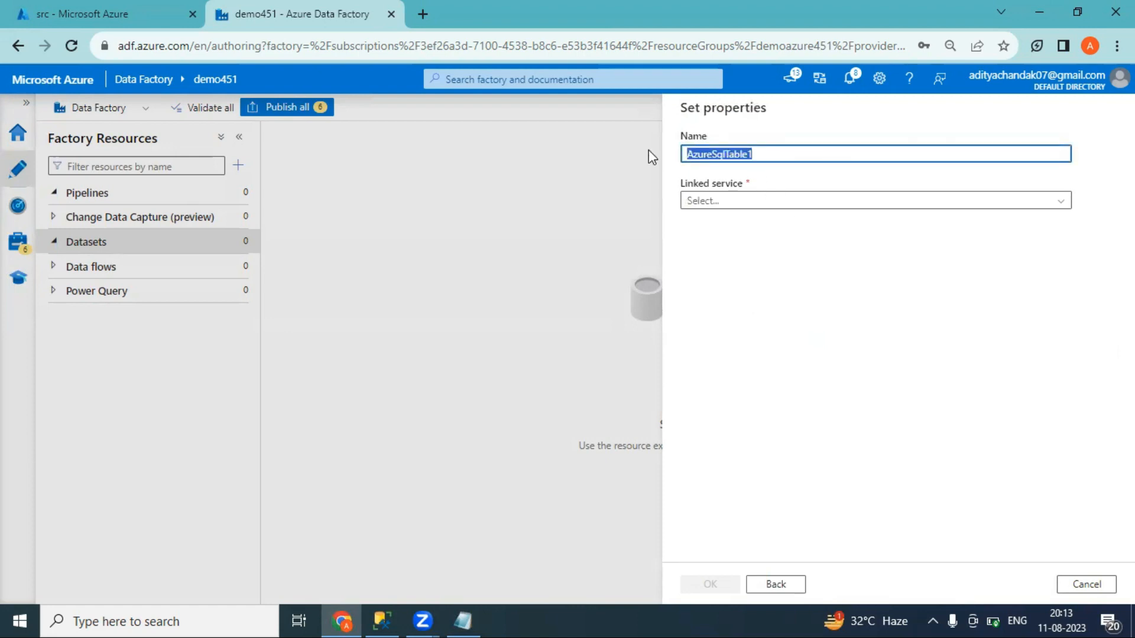
Rename the dataset from 'Azure SQL Tables' to 'Azuresqltable' without spaces
{"action": "type", "text": "Azure SQL Tables"}
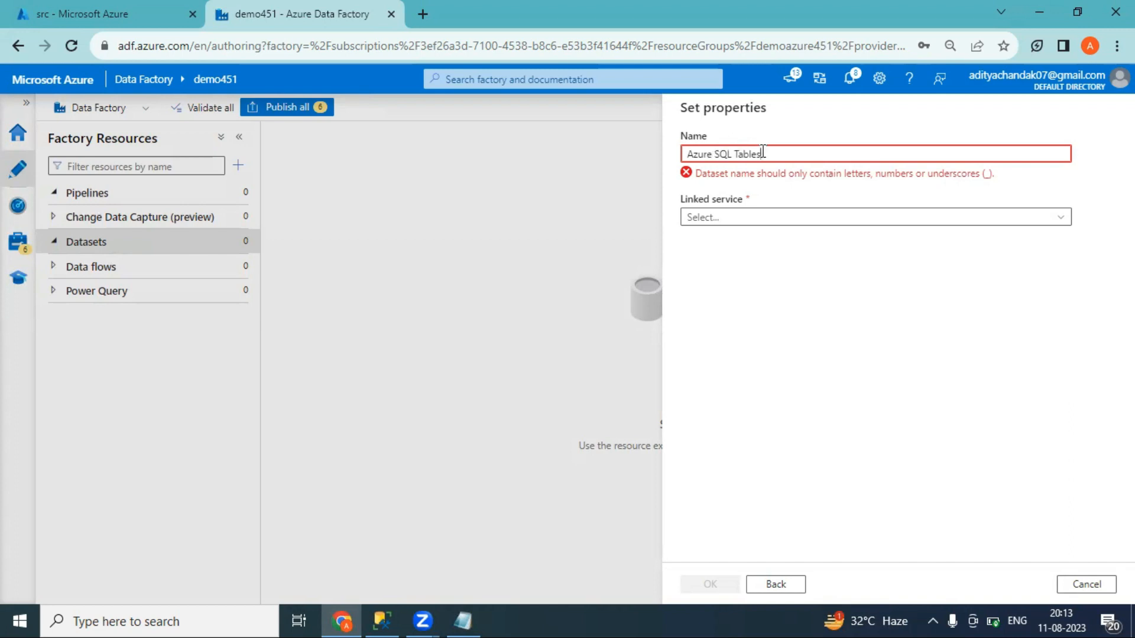
{"action": "key", "text": "BackSpace"}
{"action": "key", "text": "BackSpace"}
{"action": "key", "text": "BackSpace"}
{"action": "key", "text": "BackSpace"}
{"action": "key", "text": "BackSpace"}
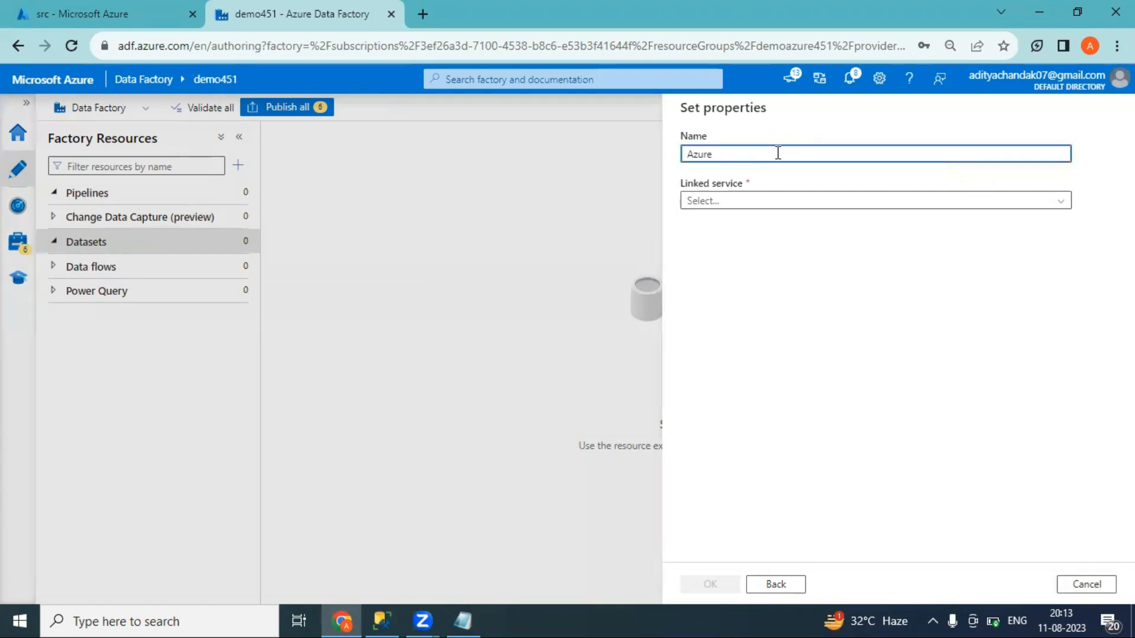
{"action": "type", "text": "sqltable"}
{"action": "left_click", "coordinate": [736, 206]}
Create a new linked service with Pay-As-You-Go subscription, demo451 server and demo451 database
{"action": "left_click", "coordinate": [716, 249]}
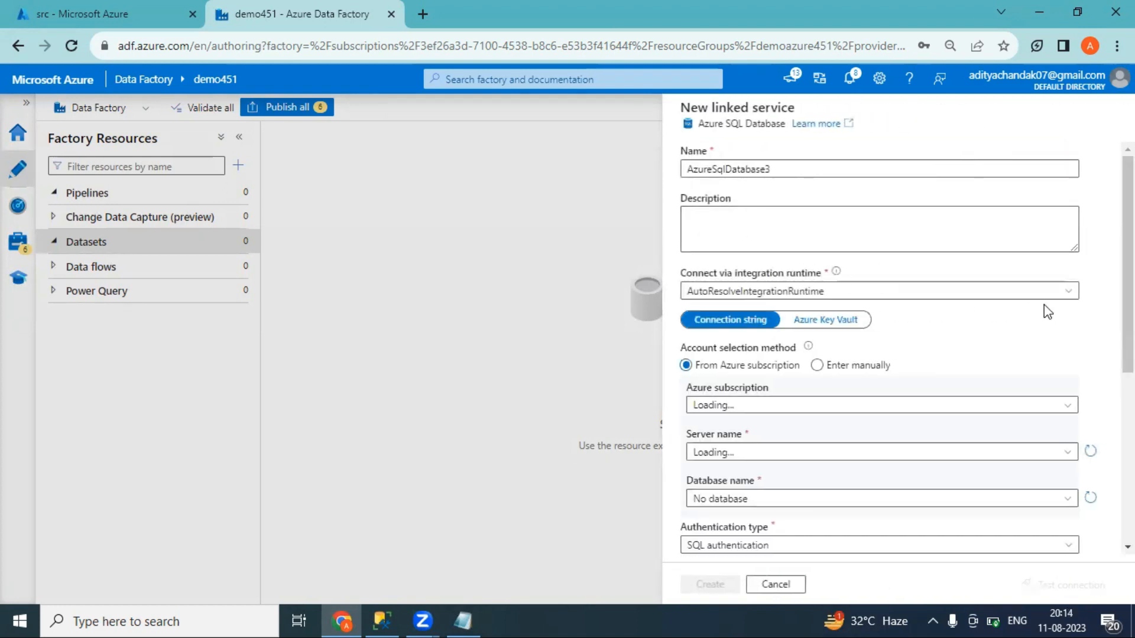
{"action": "scroll", "coordinate": [804, 278], "scroll_direction": "down", "scroll_amount": 2}
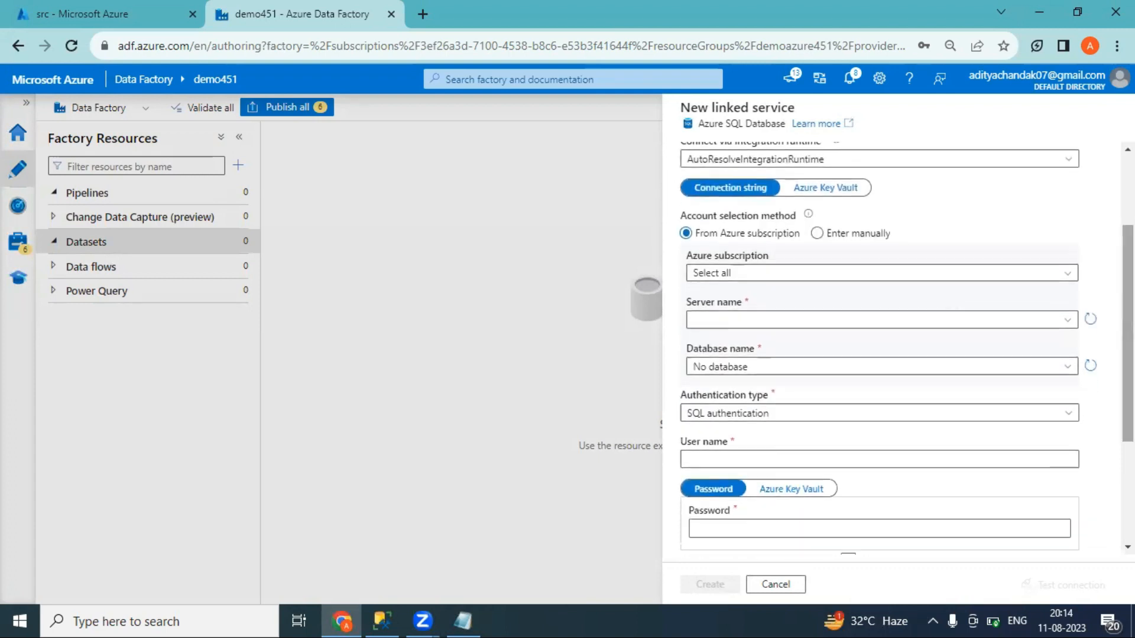
{"action": "left_click", "coordinate": [796, 275]}
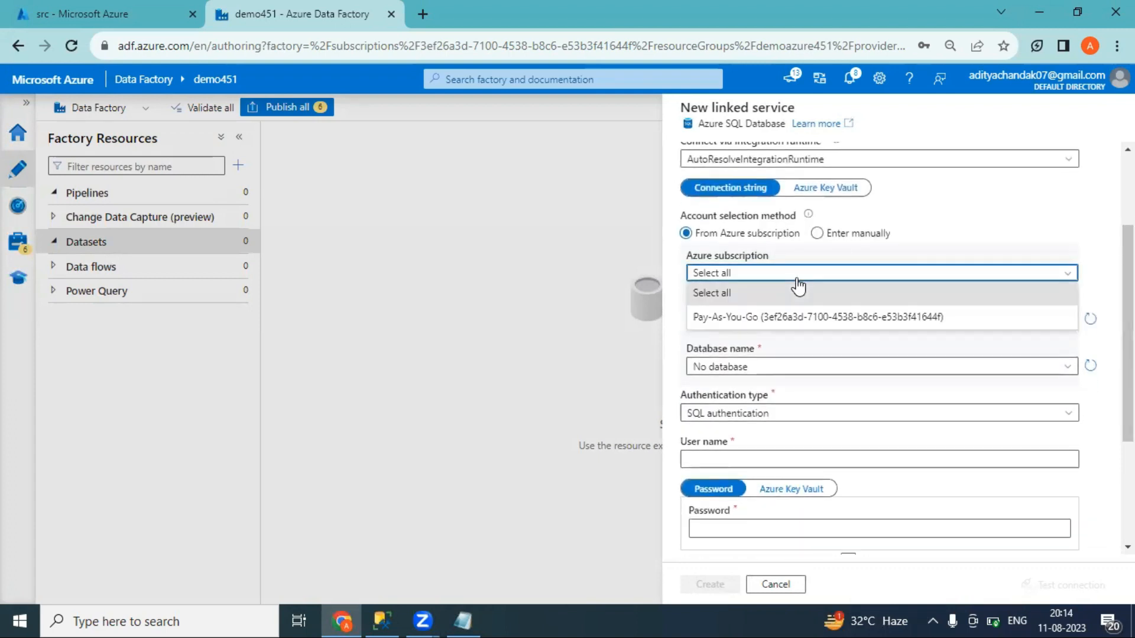
{"action": "left_click", "coordinate": [753, 318]}
{"action": "left_click", "coordinate": [754, 323]}
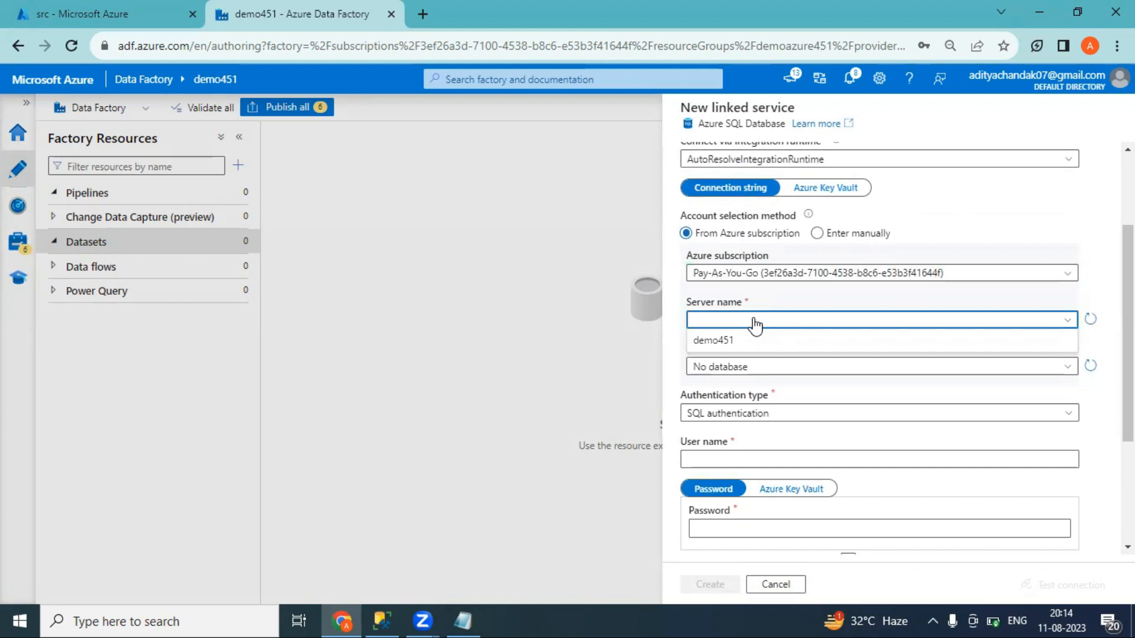
{"action": "left_click", "coordinate": [730, 341]}
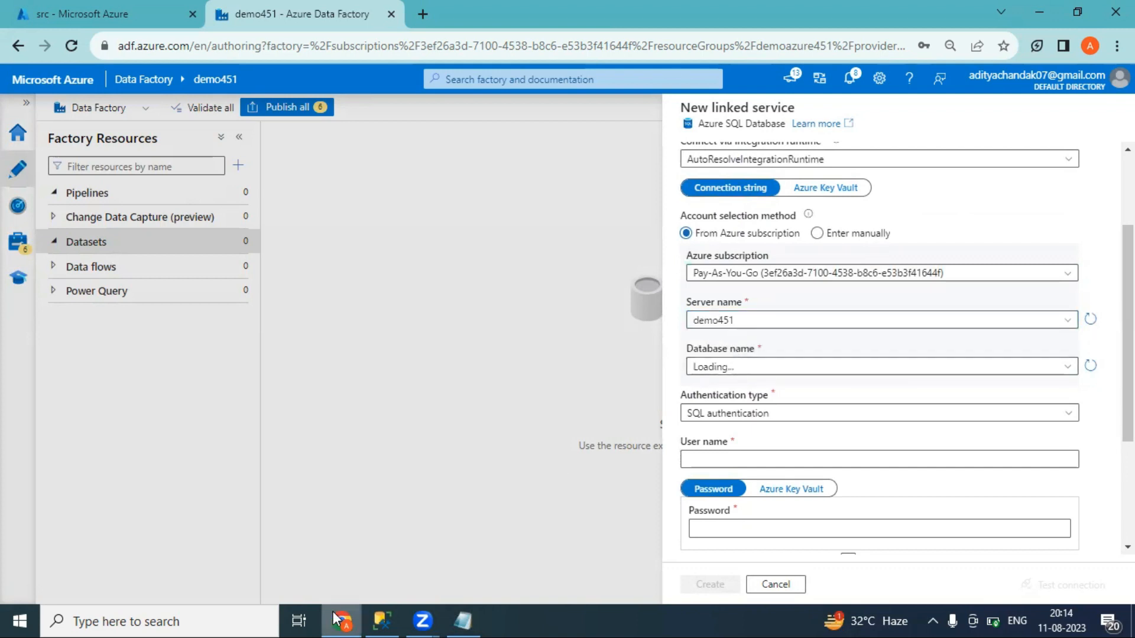
{"action": "left_click", "coordinate": [380, 619]}
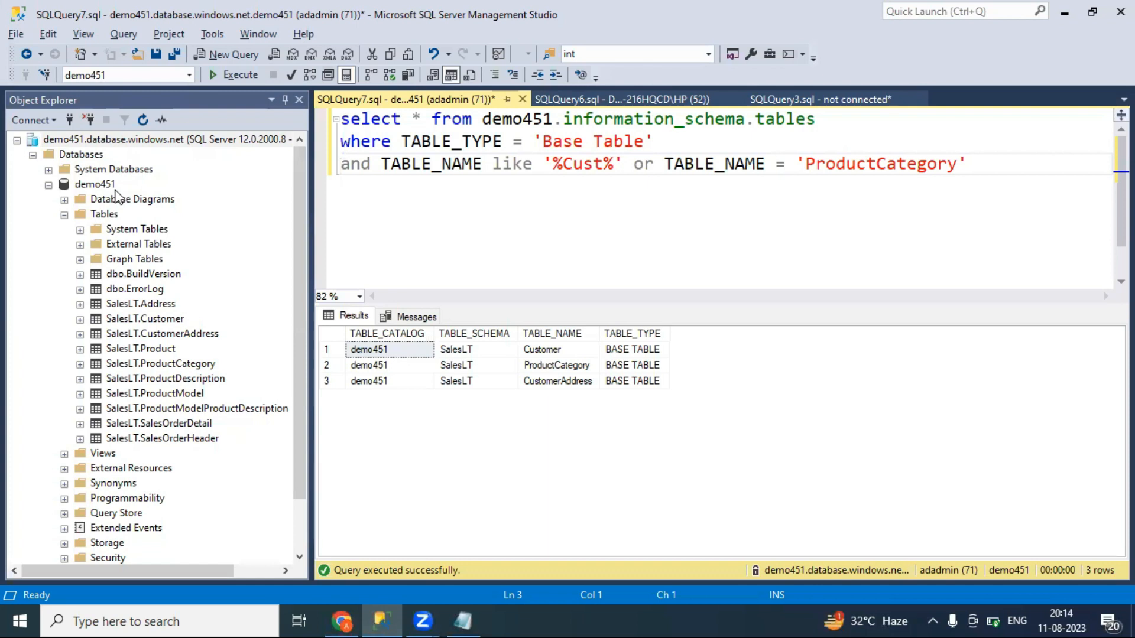
{"action": "key", "text": "alt+Tab"}
{"action": "left_click", "coordinate": [767, 366]}
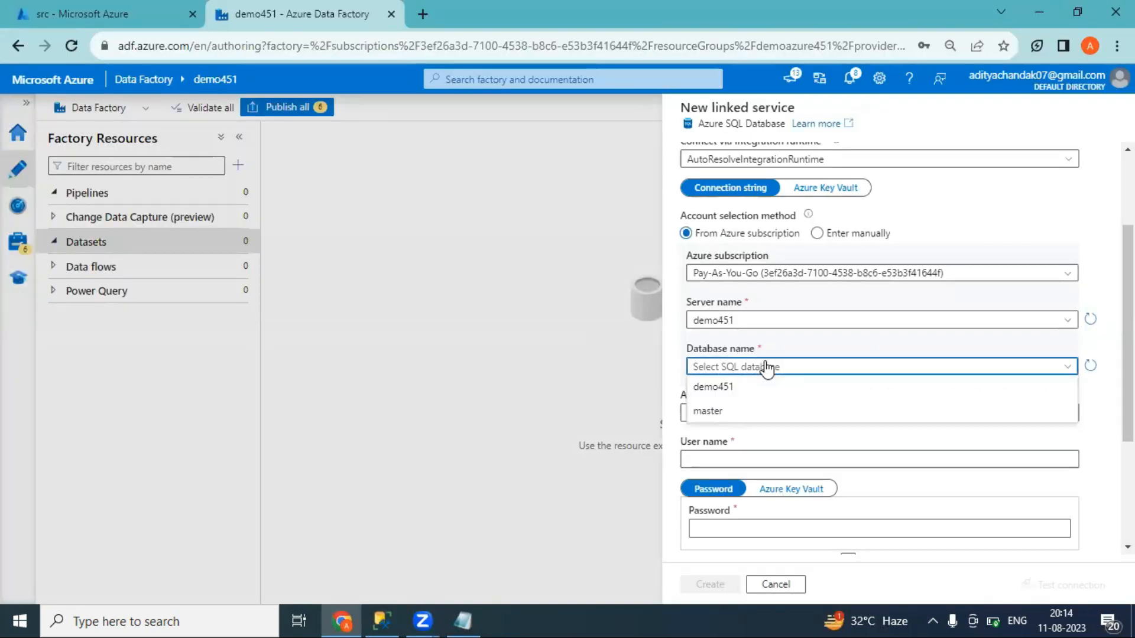
{"action": "left_click", "coordinate": [722, 390]}
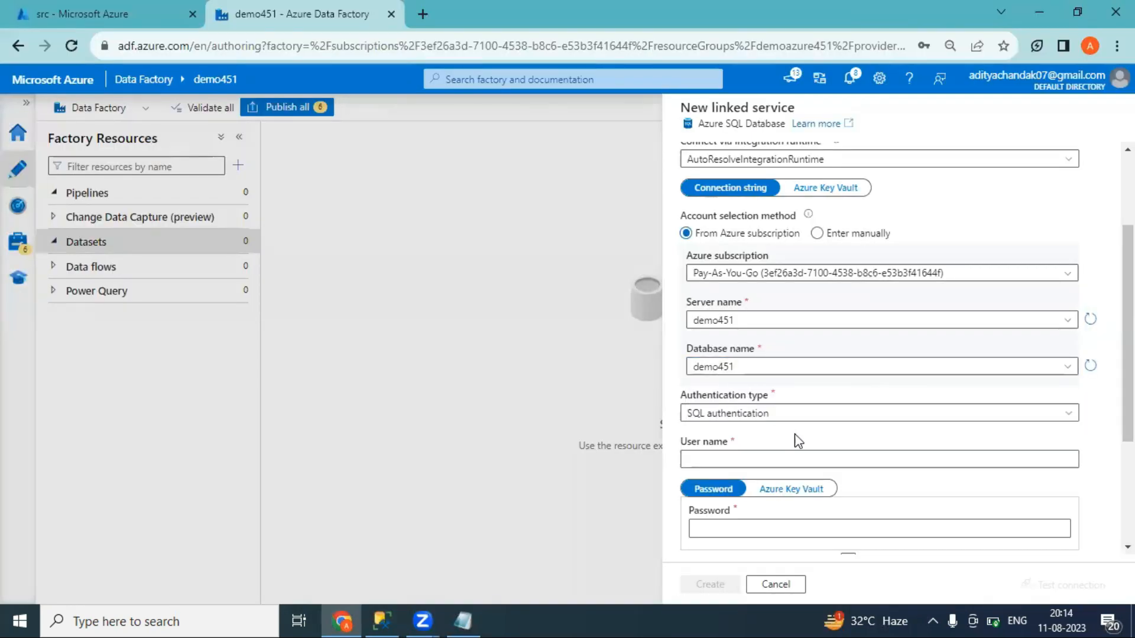
Enter the SQL login user name and password, test the connection, and create the linked service
{"action": "scroll", "coordinate": [887, 354], "scroll_direction": "down", "scroll_amount": 2}
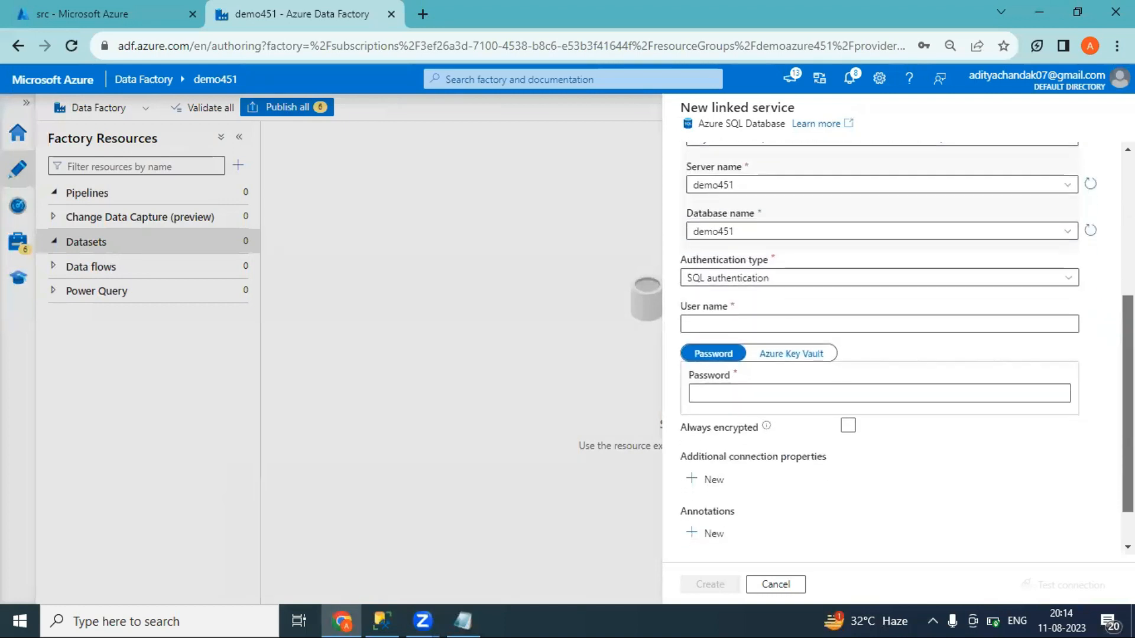
{"action": "left_click", "coordinate": [780, 324]}
{"action": "type", "text": "adadmin"}
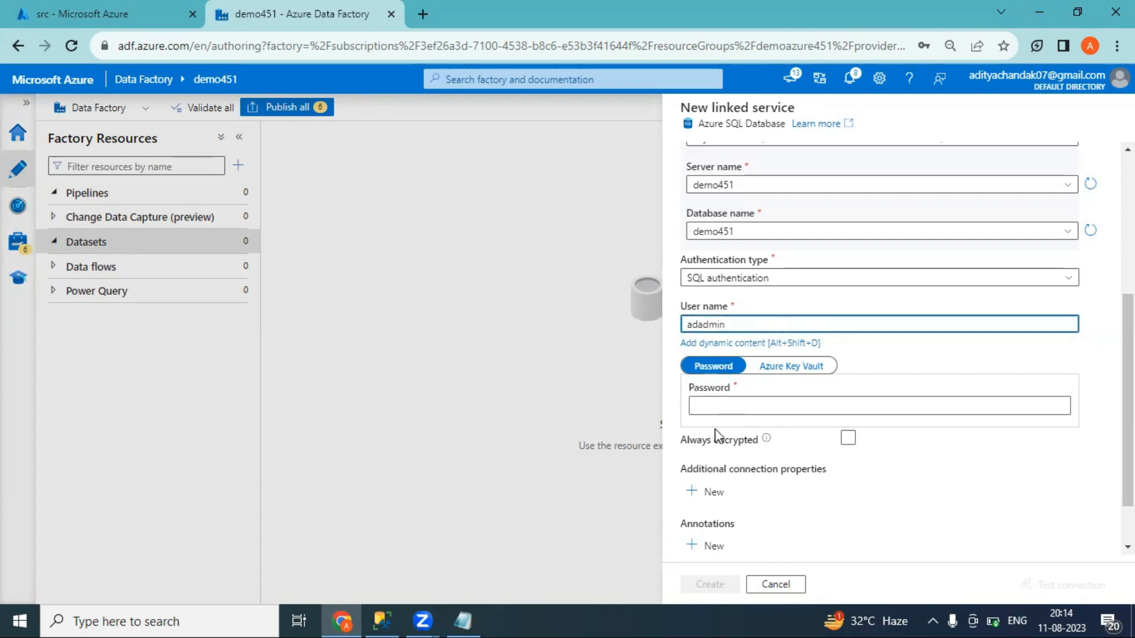
{"action": "left_click", "coordinate": [722, 407]}
{"action": "type", "text": "•••••••••"}
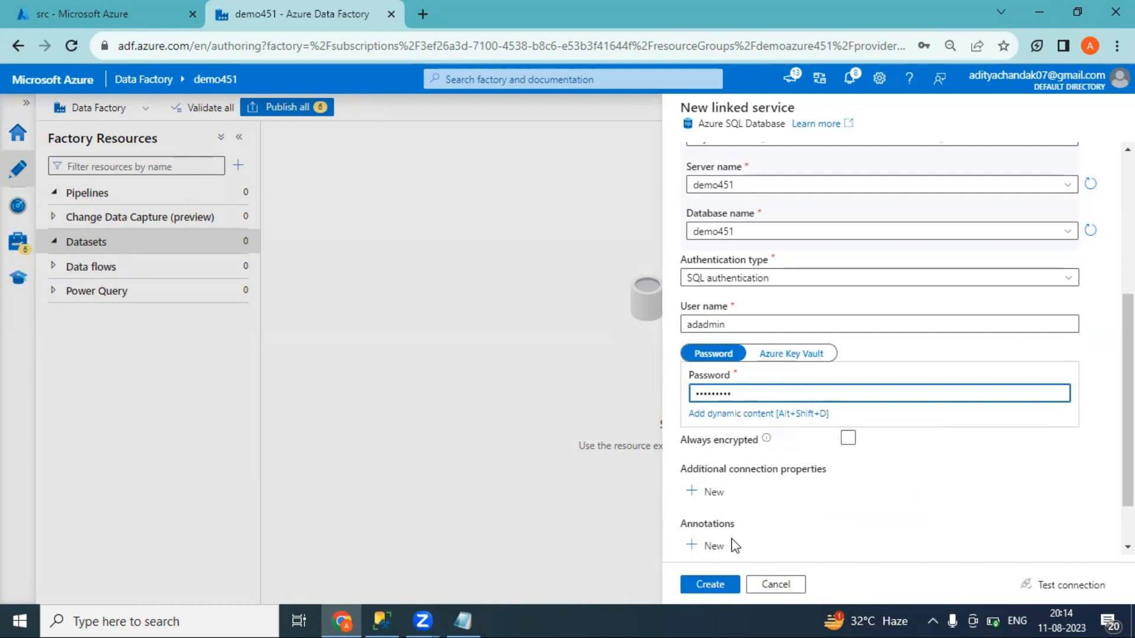
{"action": "left_click", "coordinate": [1065, 587]}
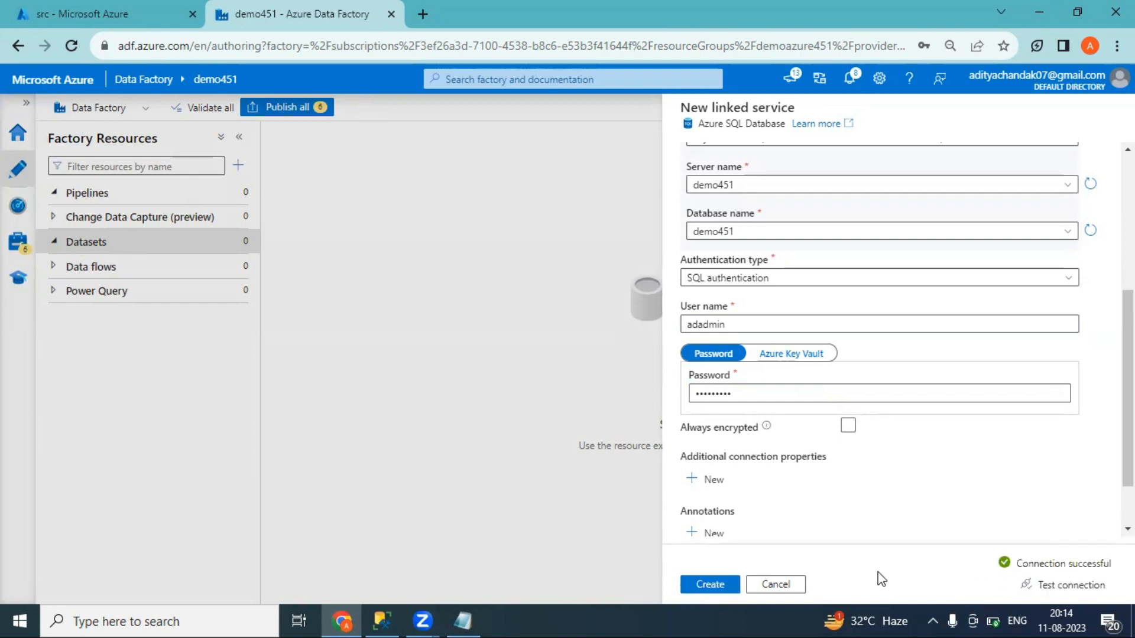
{"action": "left_click", "coordinate": [716, 590]}
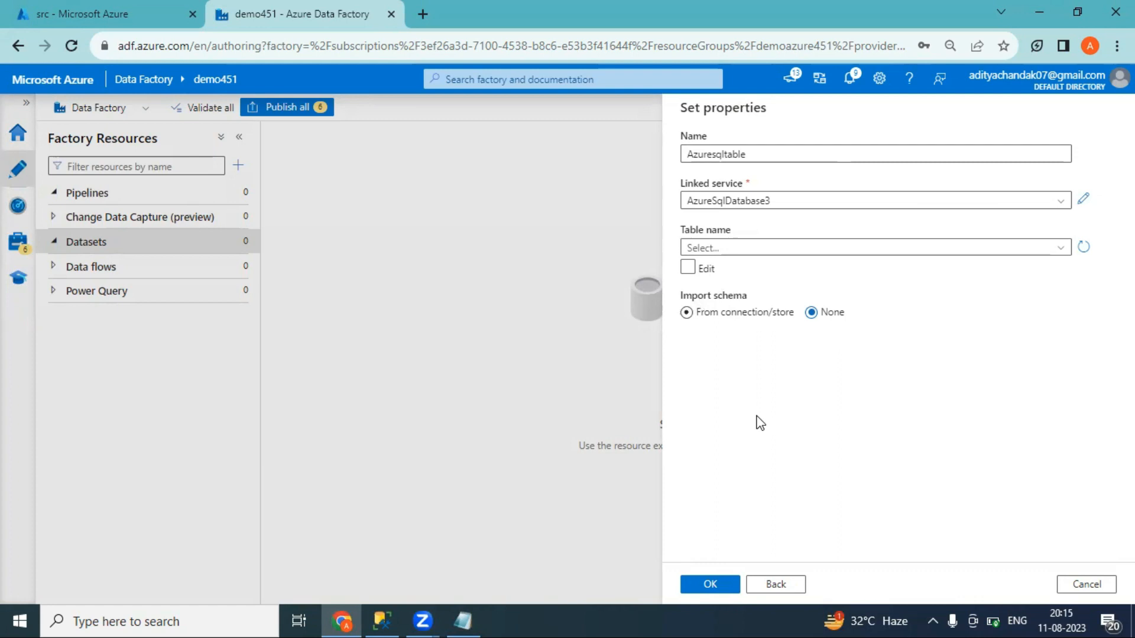
Confirm the Azuresqltable dataset with AzureSqlDatabase3 as its linked service
{"action": "left_click", "coordinate": [710, 584]}
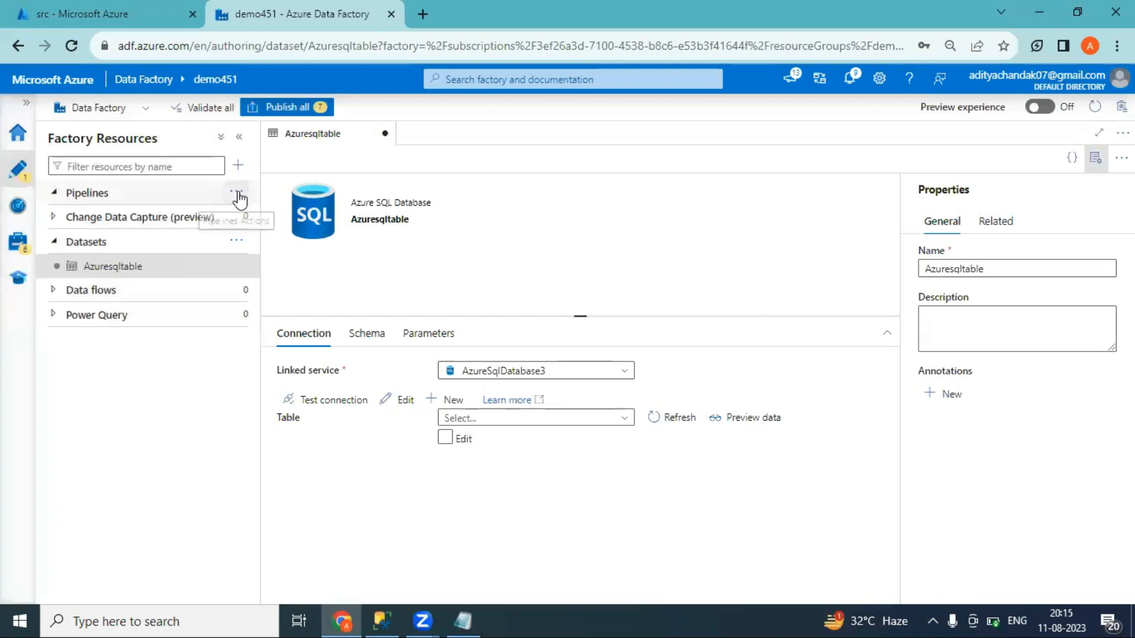
Create a new pipeline, name it LoadAzuresqltoblob, and collapse its Properties pane
{"action": "left_click", "coordinate": [240, 193]}
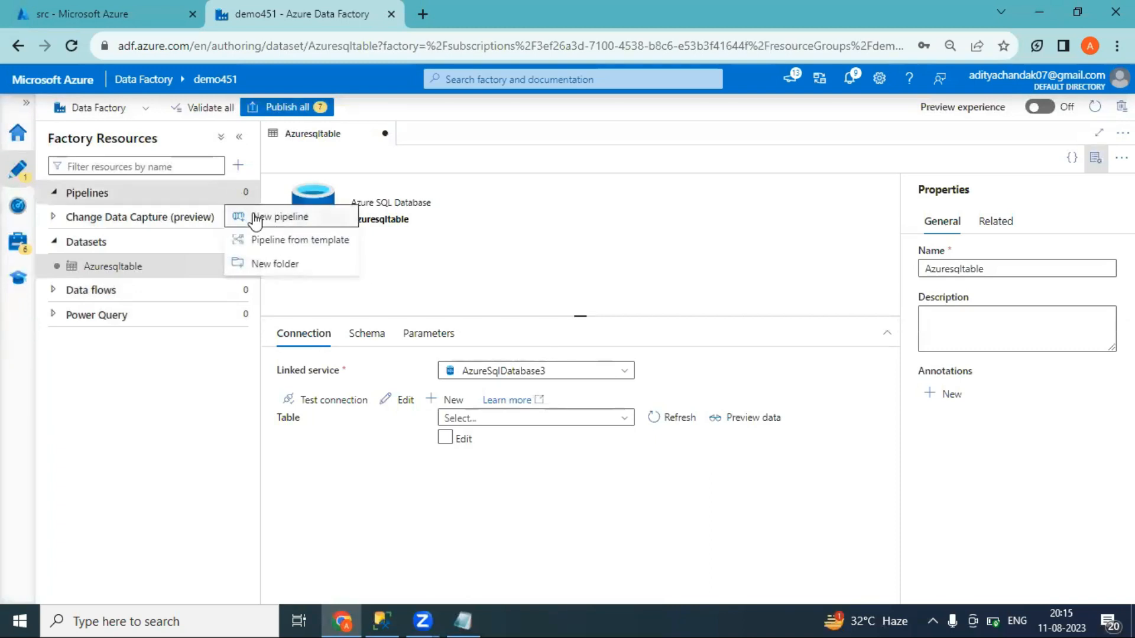
{"action": "left_click", "coordinate": [255, 220]}
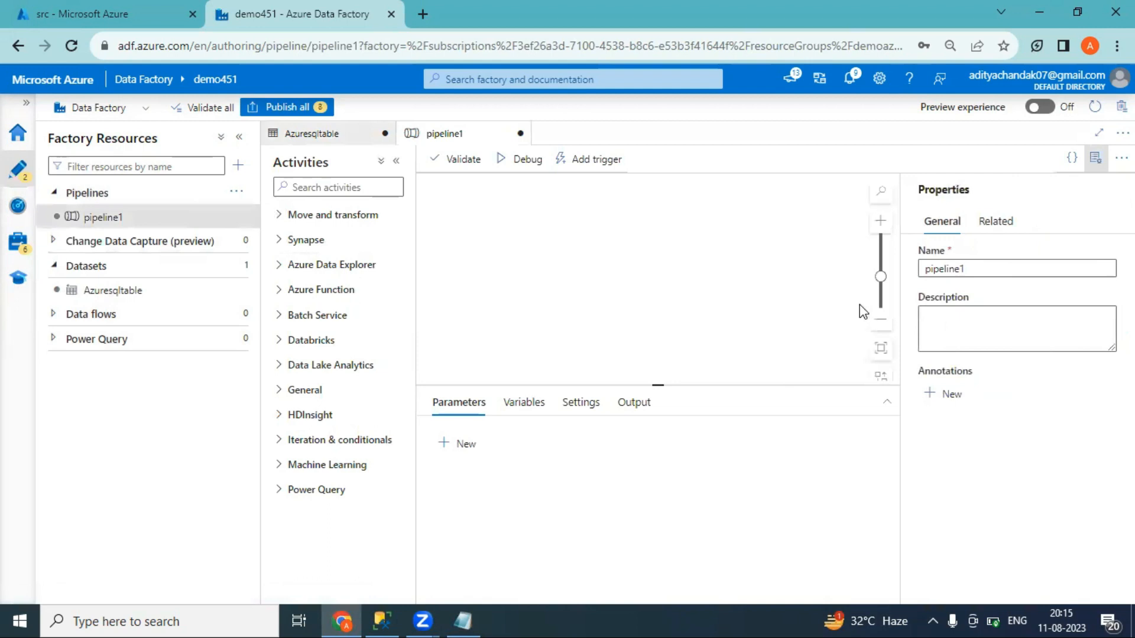
{"action": "left_click_drag", "start_coordinate": [962, 272], "coordinate": [922, 270]}
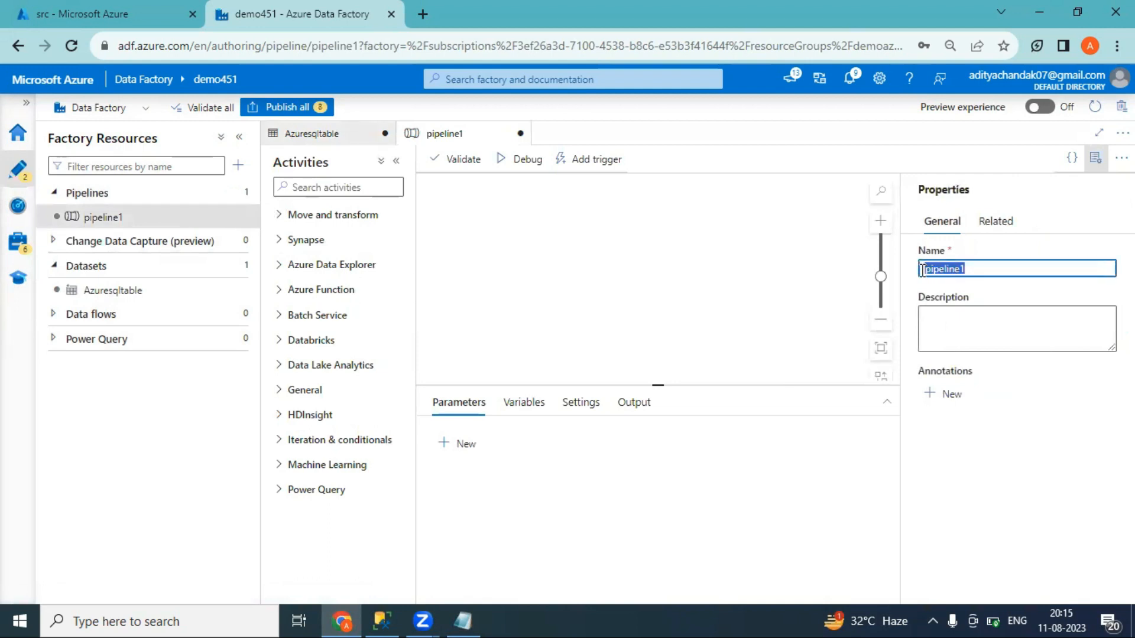
{"action": "type", "text": "Loa"}
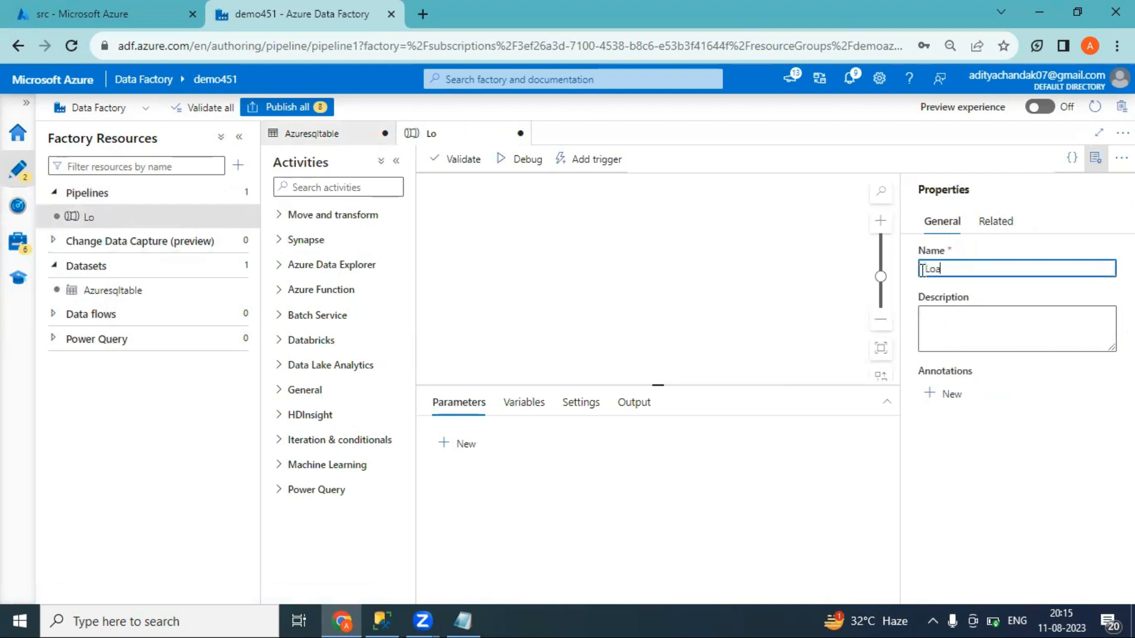
{"action": "type", "text": "dAzure"}
{"action": "type", "text": "sqltable"}
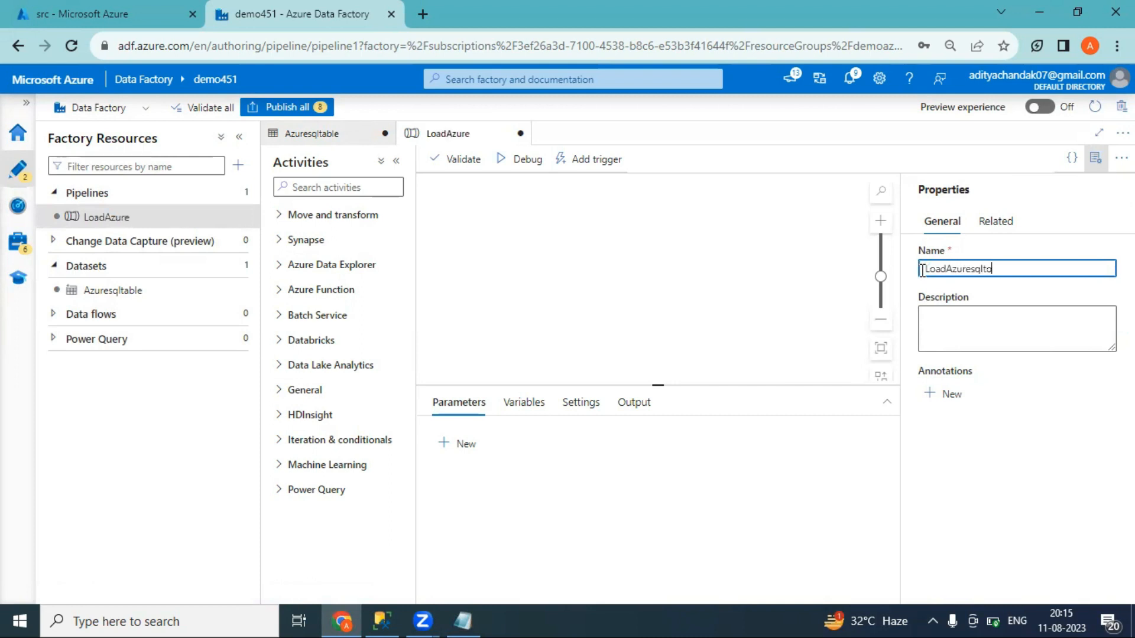
{"action": "type", "text": "blob"}
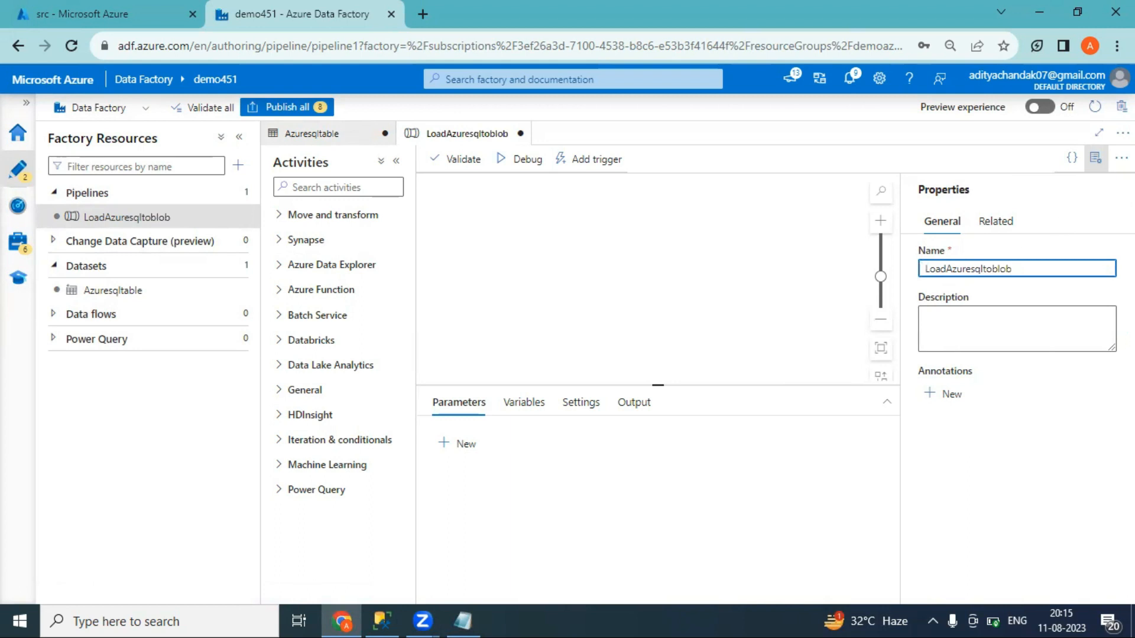
{"action": "left_click", "coordinate": [1095, 159]}
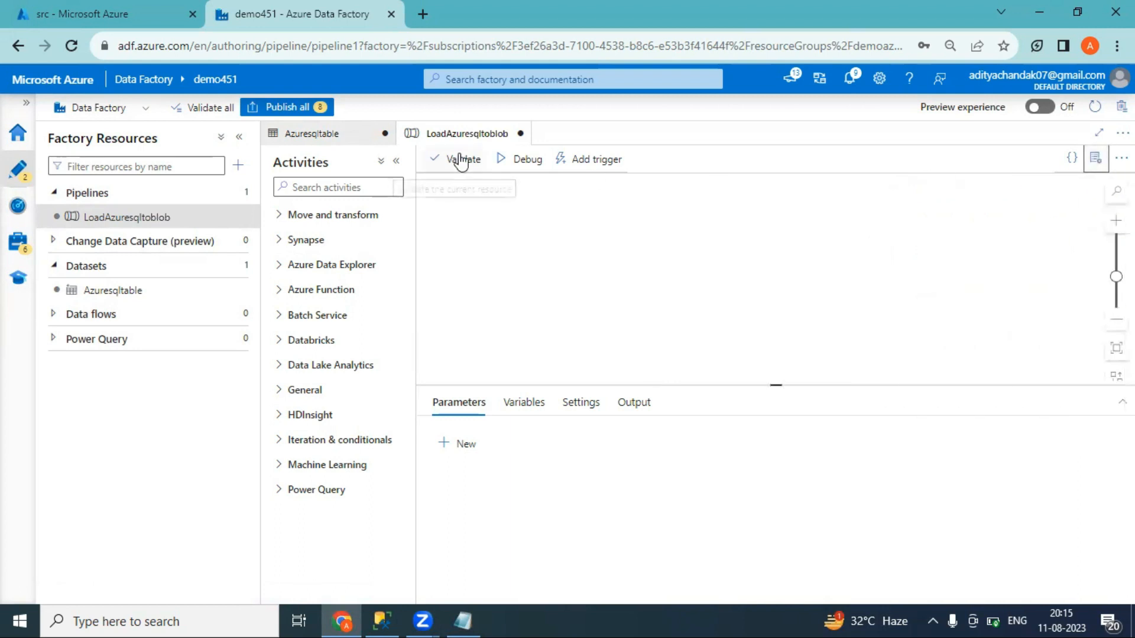
{"action": "left_click", "coordinate": [343, 188]}
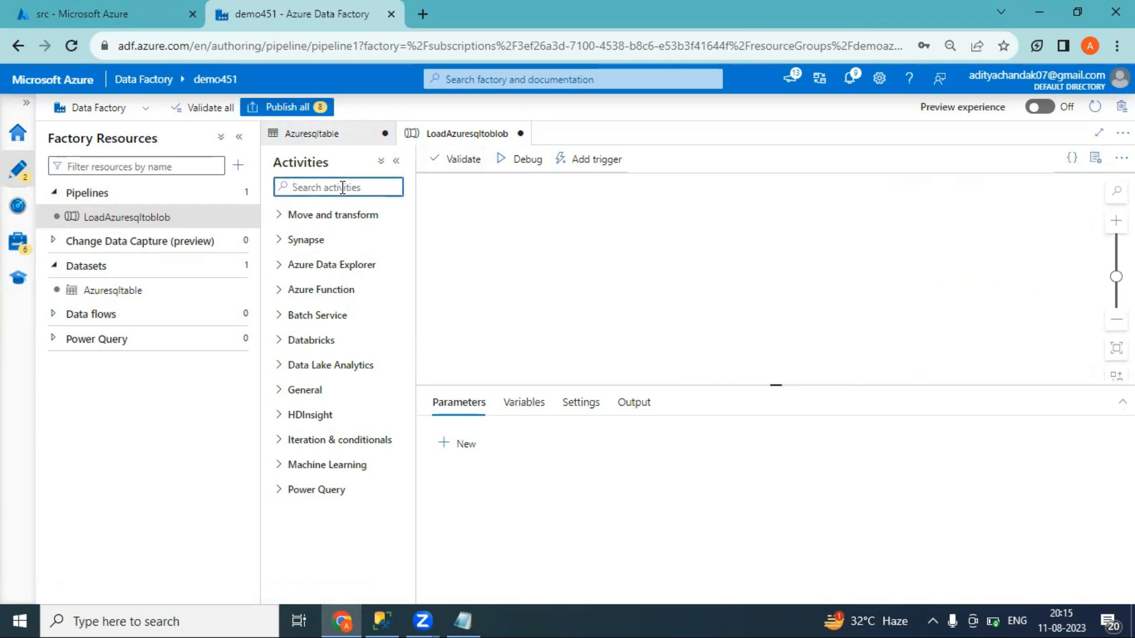
Search 'loo' and drag a Lookup activity (Lookup1) onto the pipeline canvas
{"action": "type", "text": "loo"}
{"action": "left_click_drag", "start_coordinate": [319, 242], "coordinate": [633, 246]}
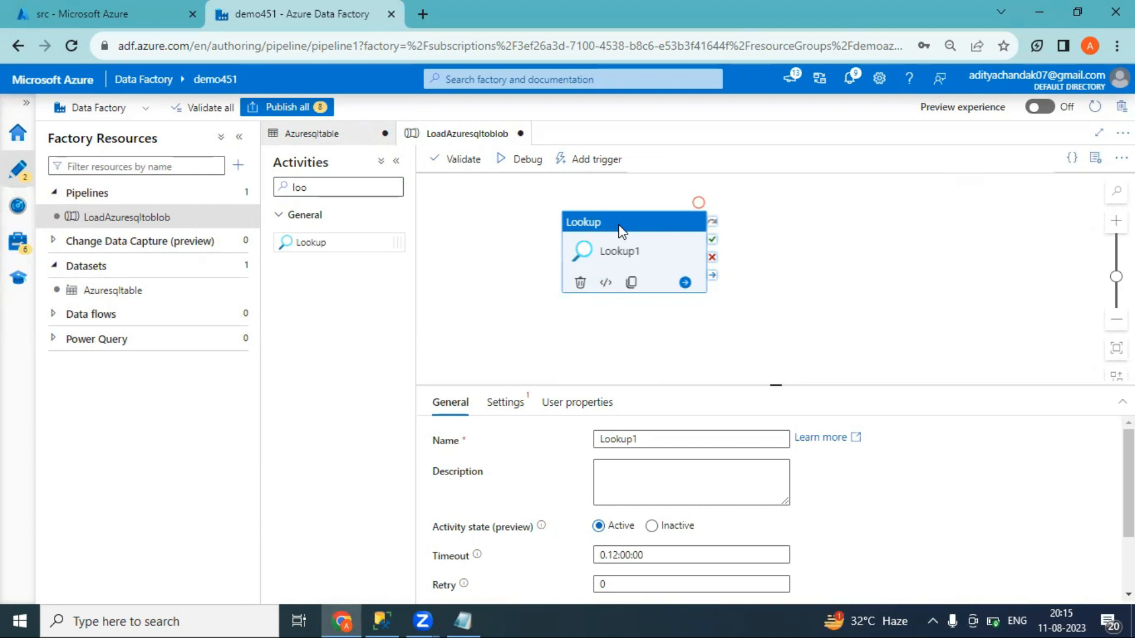
Launch Notepad and write 'Src' with 'Test' a couple of lines below it
{"action": "key", "text": "super+r"}
{"action": "key", "text": "Return"}
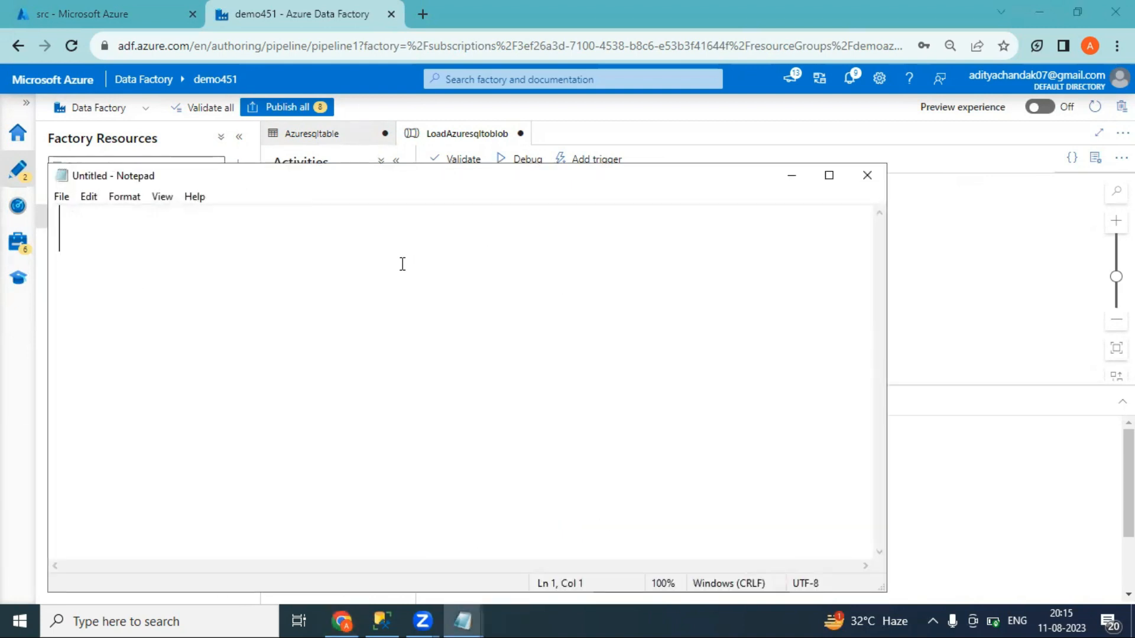
{"action": "type", "text": "SRc"}
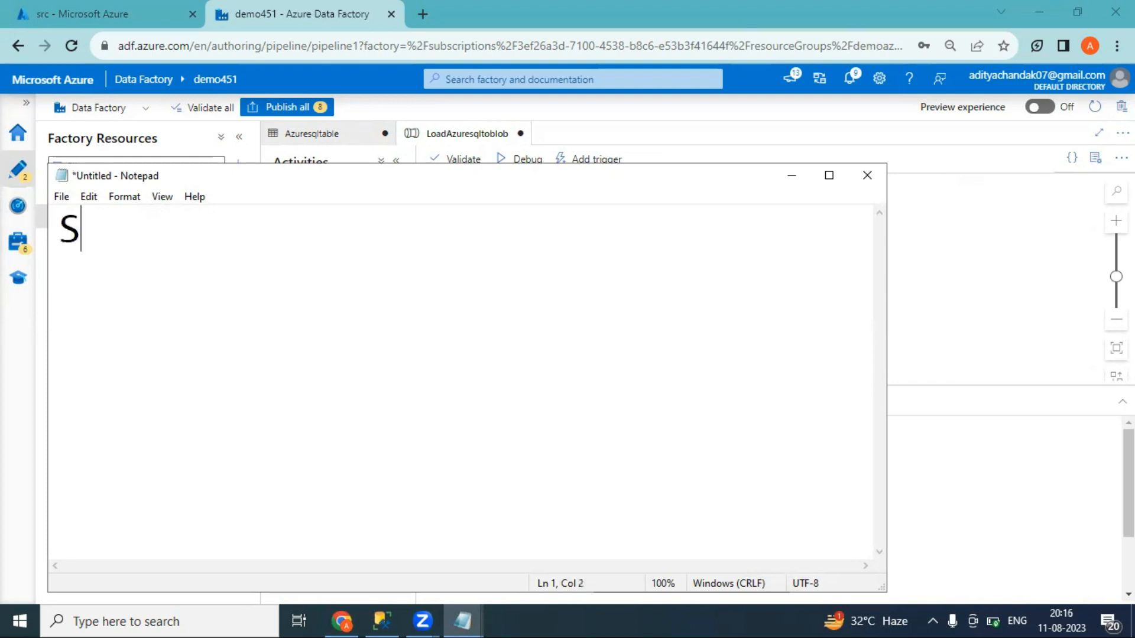
{"action": "key", "text": "BackSpace"}
{"action": "key", "text": "BackSpace"}
{"action": "type", "text": "rc"}
{"action": "key", "text": "Return"}
{"action": "key", "text": "Return"}
{"action": "type", "text": "Test"}
Add 'Dest' beside Src and a second 'Test' under it, highlight both Tests, then minimize Notepad
{"action": "left_click", "coordinate": [264, 238]}
{"action": "type", "text": "Dest"}
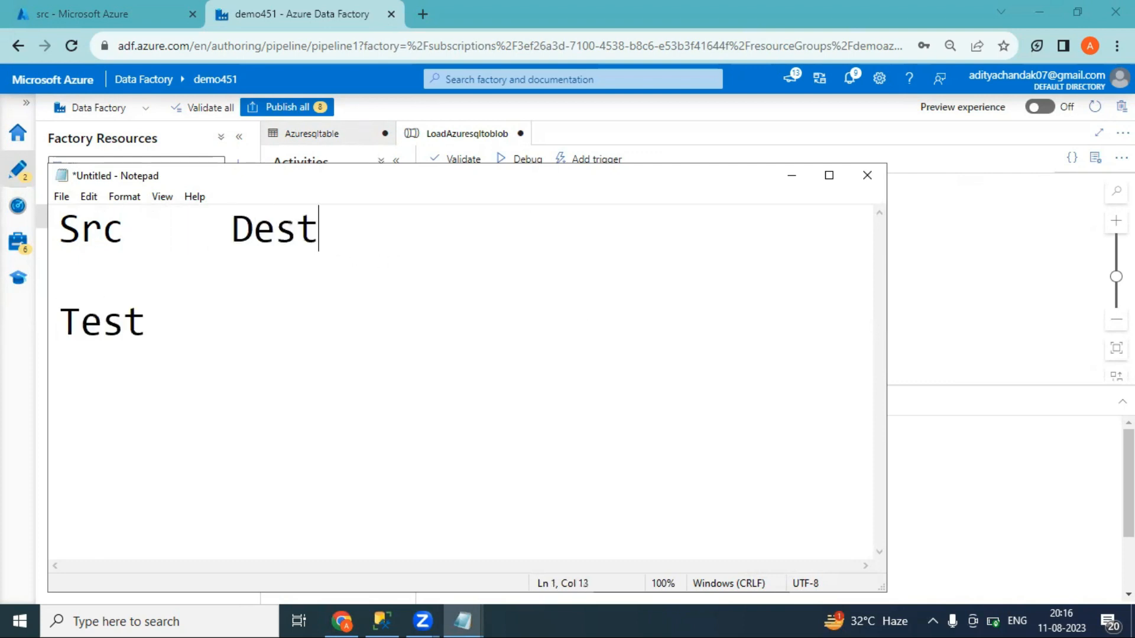
{"action": "left_click", "coordinate": [171, 322]}
{"action": "type", "text": "Test"}
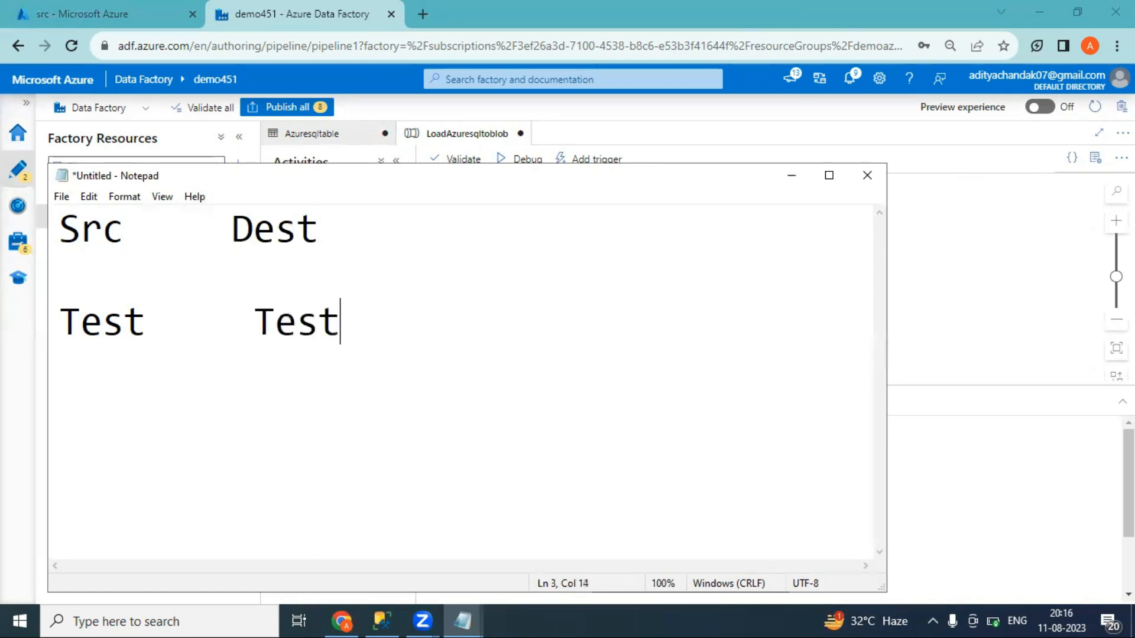
{"action": "left_click_drag", "start_coordinate": [339, 322], "coordinate": [254, 322]}
{"action": "left_click_drag", "start_coordinate": [152, 322], "coordinate": [60, 325]}
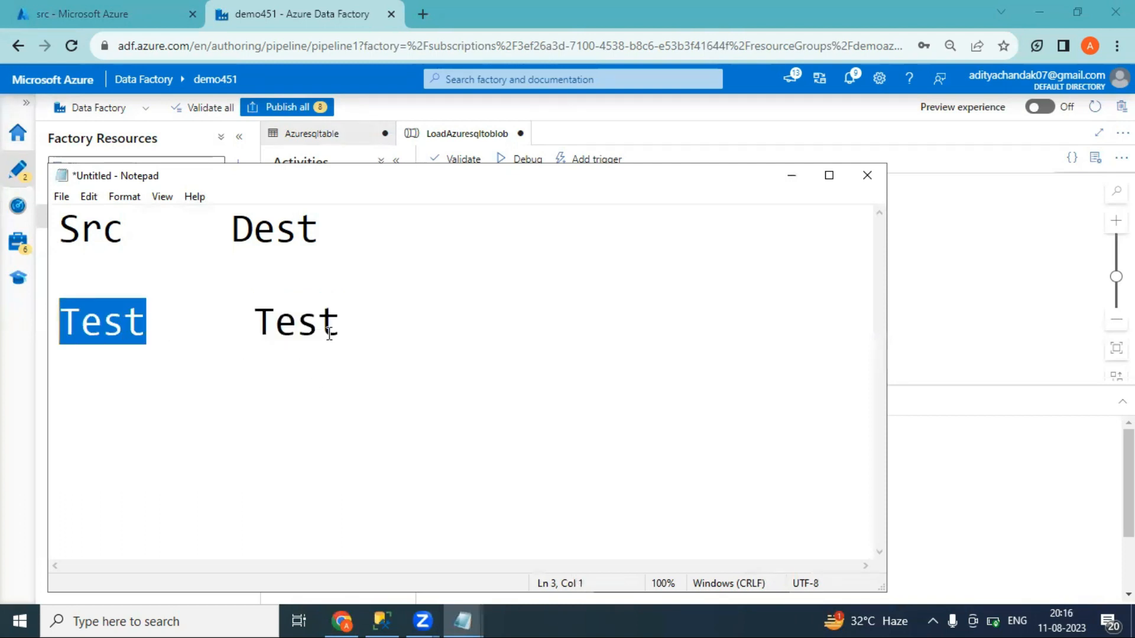
{"action": "left_click_drag", "start_coordinate": [341, 322], "coordinate": [255, 323]}
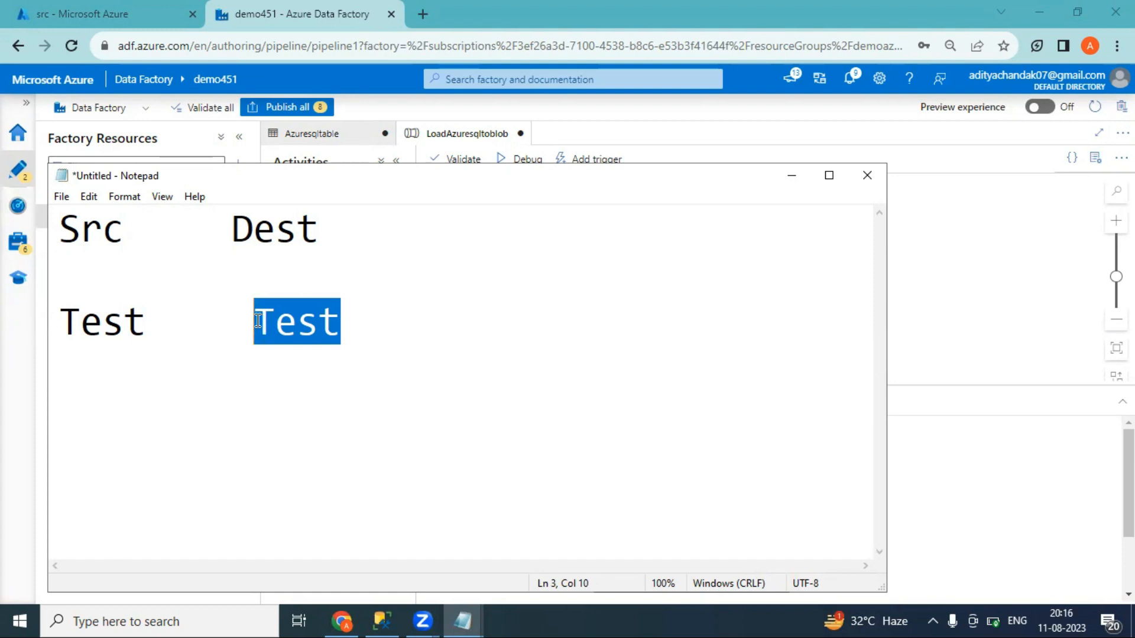
{"action": "left_click", "coordinate": [795, 178]}
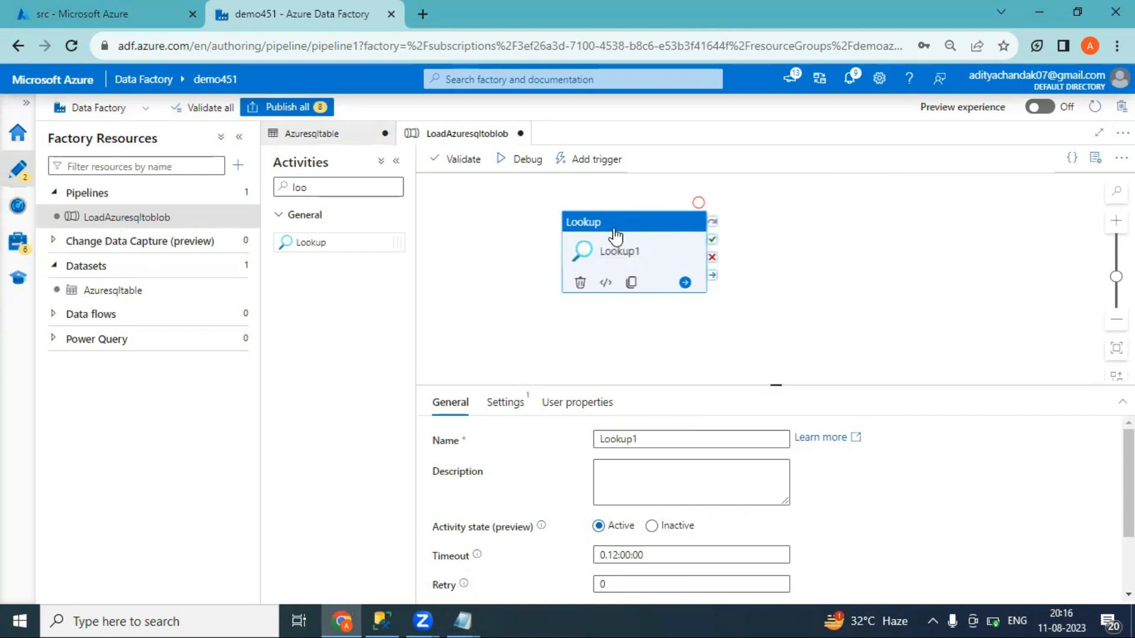
In Lookup1's Settings, choose Azuresqltable as the source dataset and set Use query to Query
{"action": "left_click", "coordinate": [506, 407]}
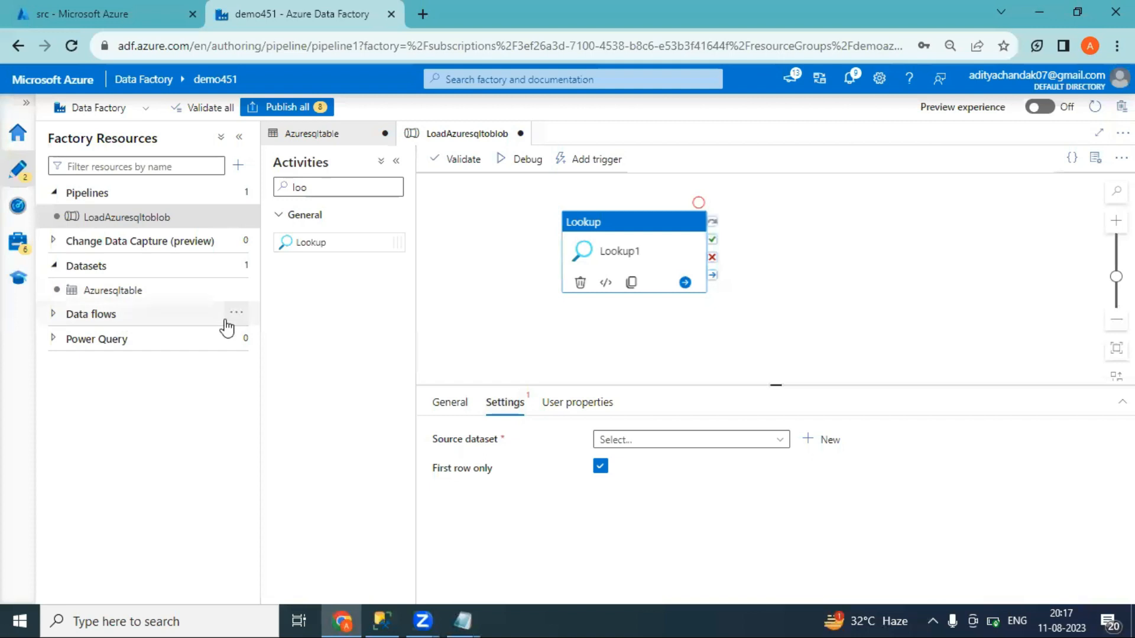
{"action": "left_click", "coordinate": [649, 451]}
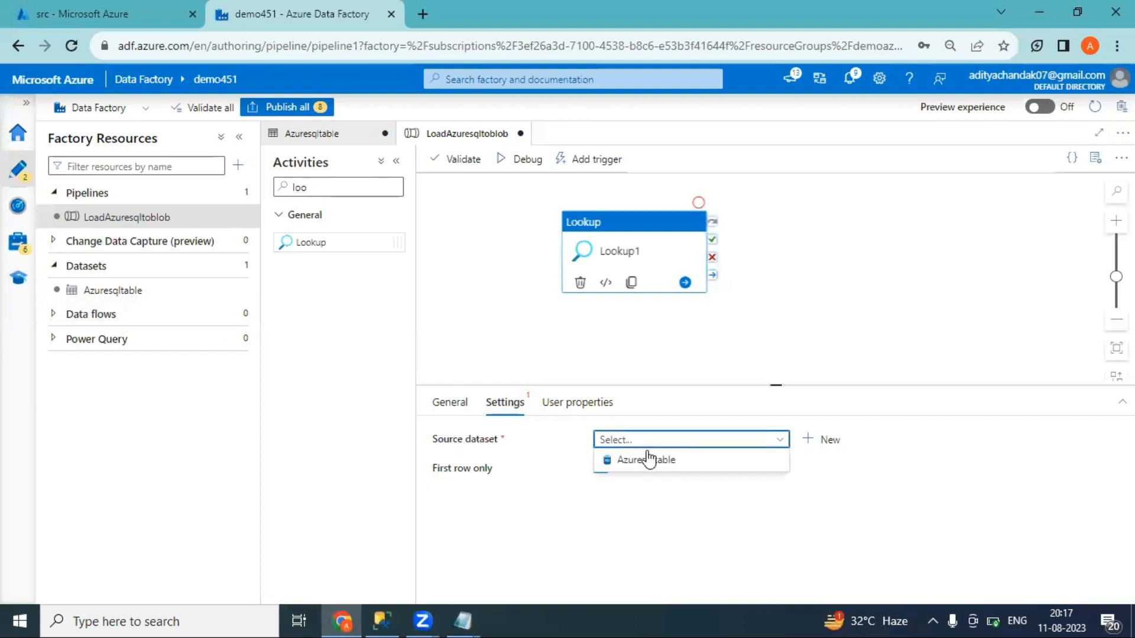
{"action": "left_click", "coordinate": [648, 467]}
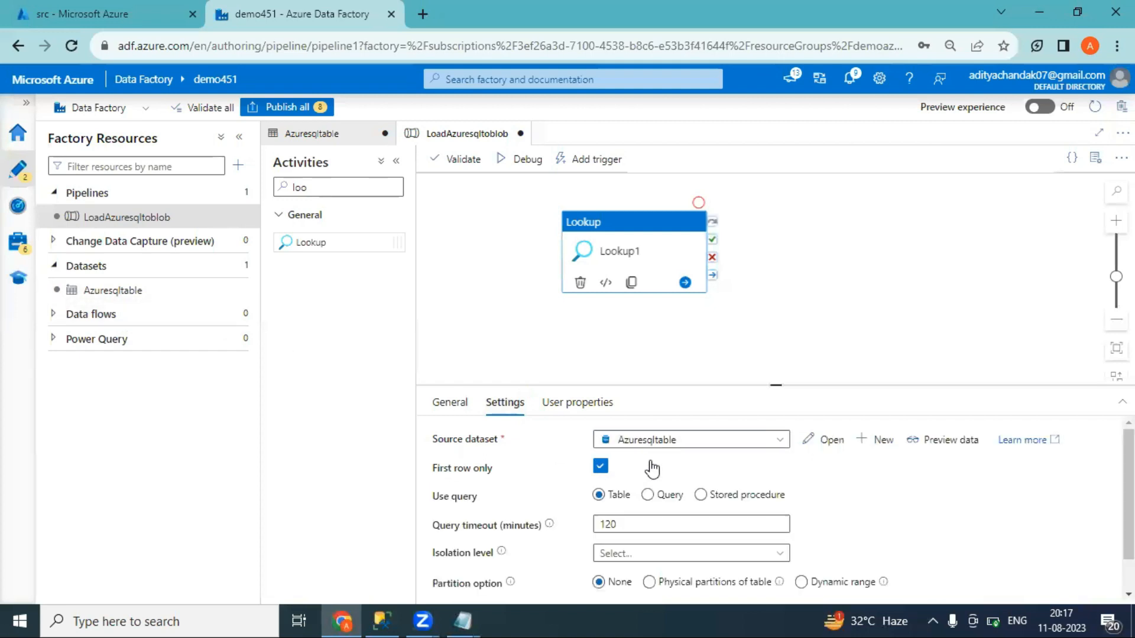
{"action": "mouse_move", "coordinate": [1129, 473]}
{"action": "left_mouse_down"}
{"action": "mouse_move", "coordinate": [1128, 486]}
{"action": "mouse_move", "coordinate": [1129, 473]}
{"action": "left_mouse_up"}
{"action": "left_click", "coordinate": [647, 495]}
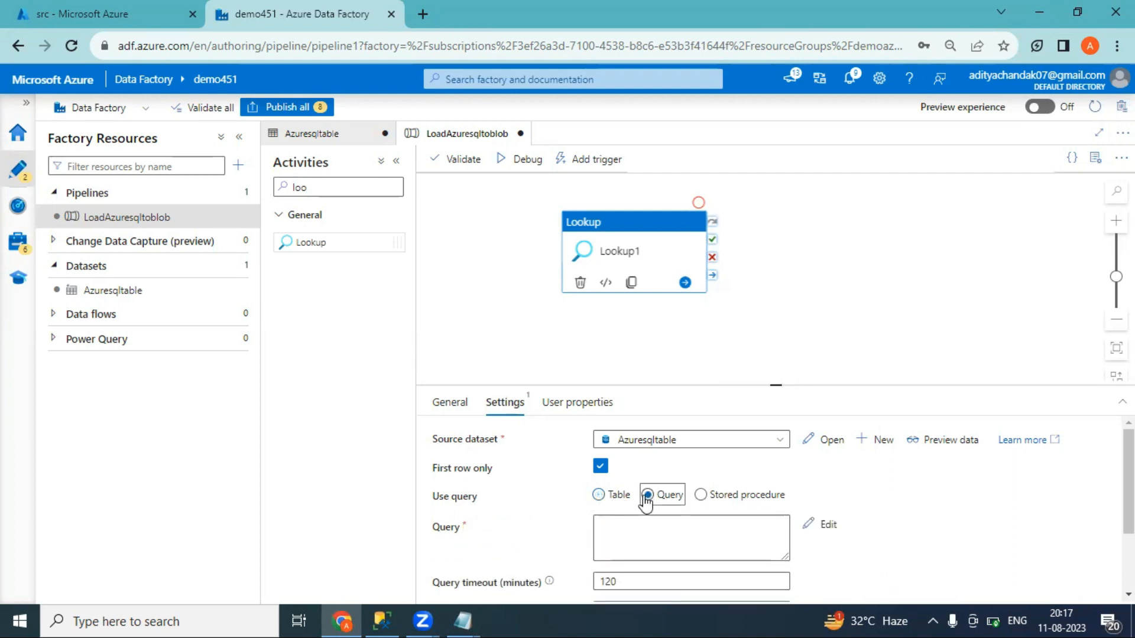
{"action": "left_click", "coordinate": [383, 619]}
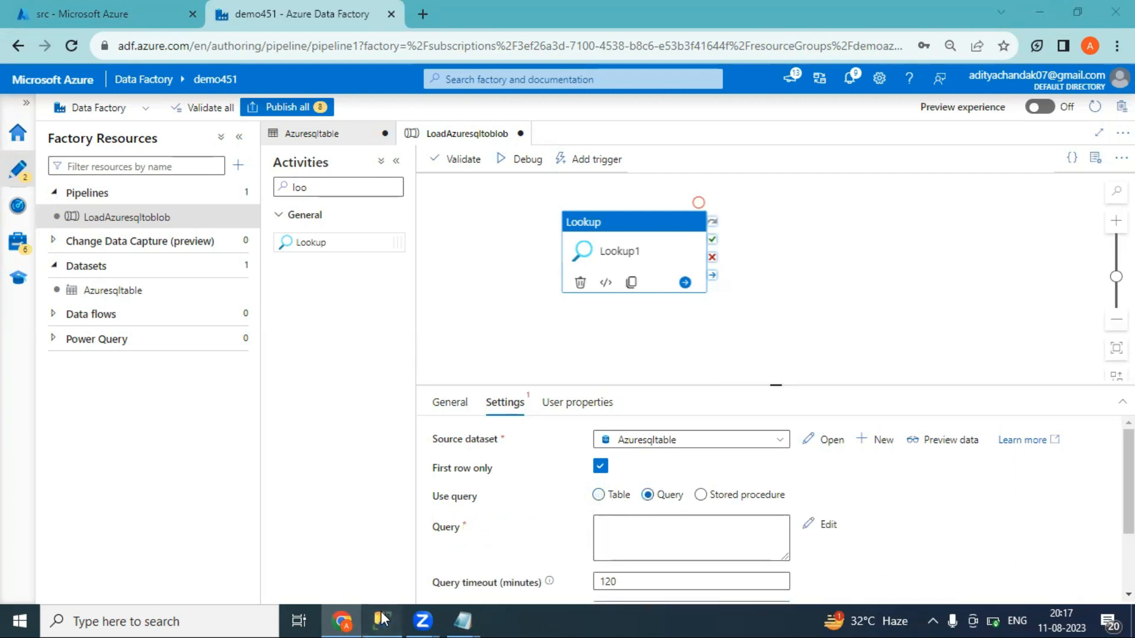
Copy the information_schema.tables query from SSMS and paste it into Lookup1's Query box
{"action": "left_click", "coordinate": [668, 239]}
{"action": "key", "text": "ctrl+a"}
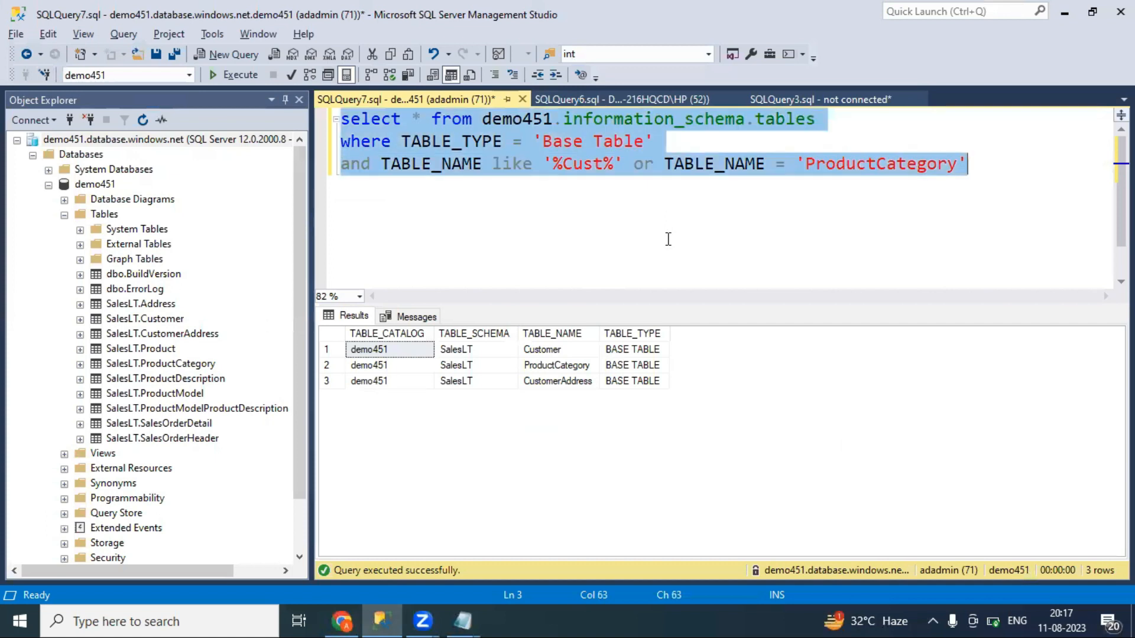
{"action": "key", "text": "alt+Tab"}
{"action": "left_click", "coordinate": [628, 529]}
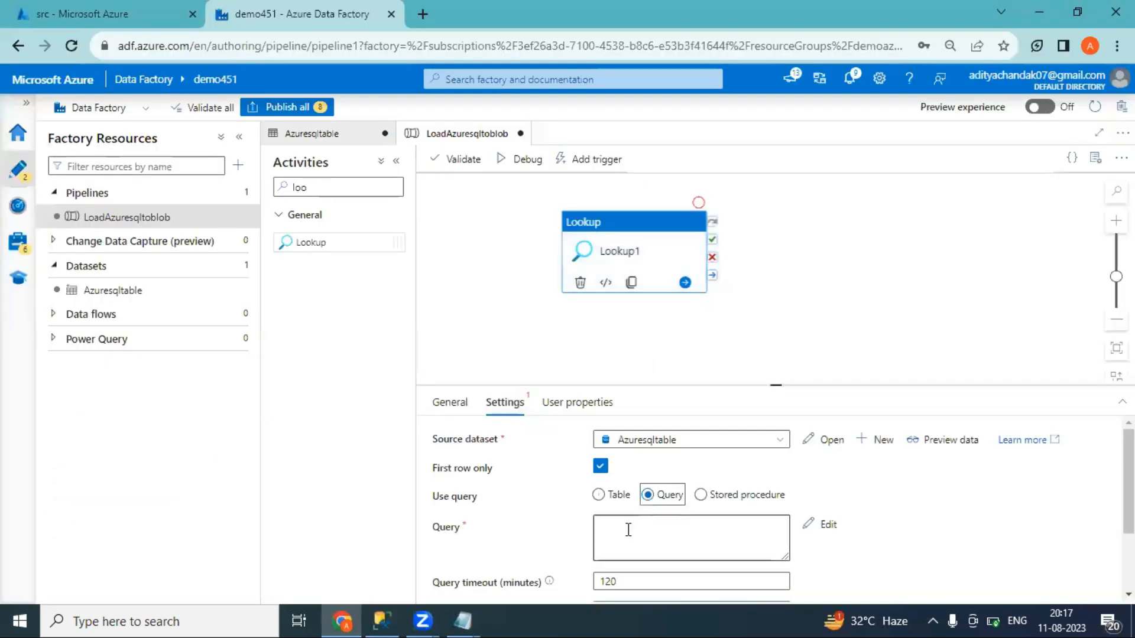
{"action": "type", "text": "select * from information_schema.tables where TABLE_TYPE = 'Base Table' and TABLE_NAME like '%Cust%' or TABLE_NAME = 'ProductCategory'"}
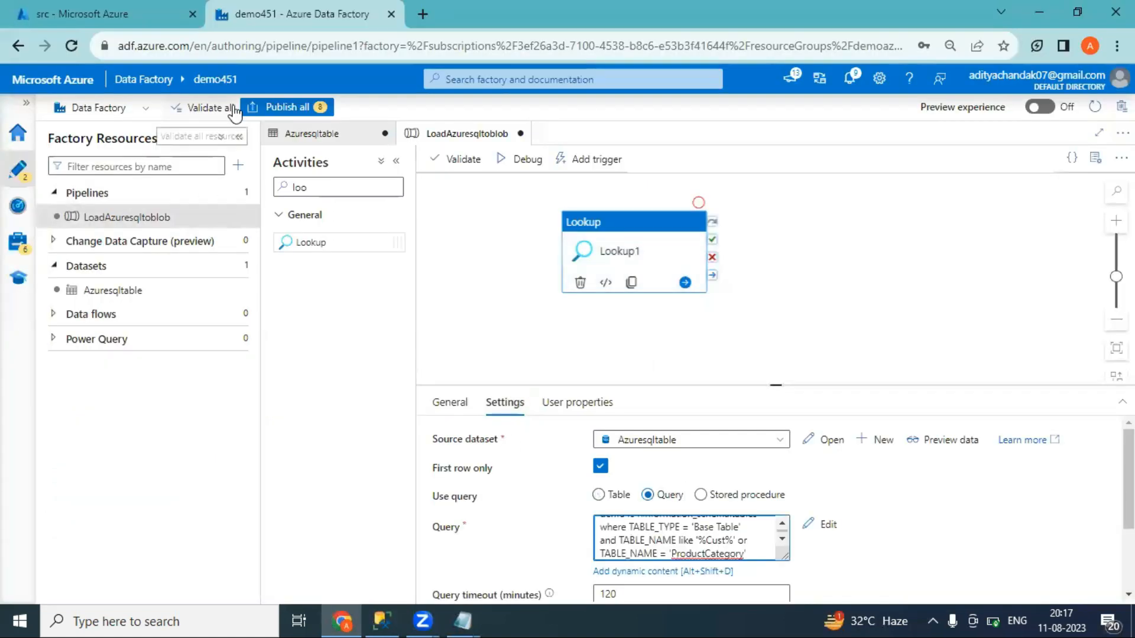
{"action": "left_click_drag", "start_coordinate": [768, 385], "coordinate": [775, 330]}
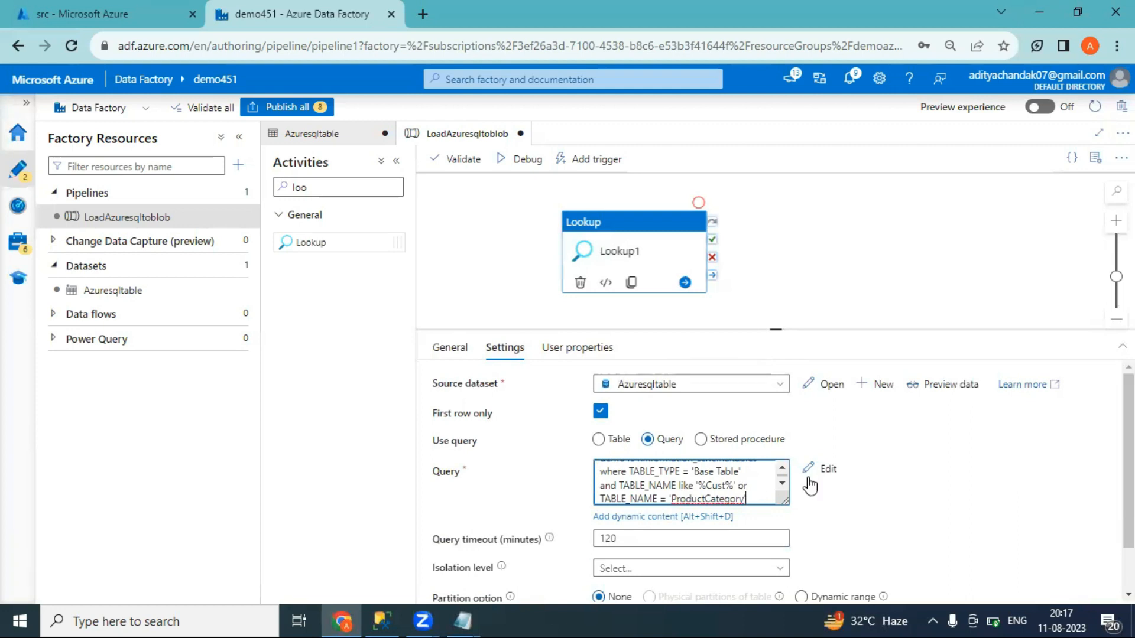
Preview the Lookup's data and compare it against the same query rerun in SSMS
{"action": "left_click", "coordinate": [937, 383]}
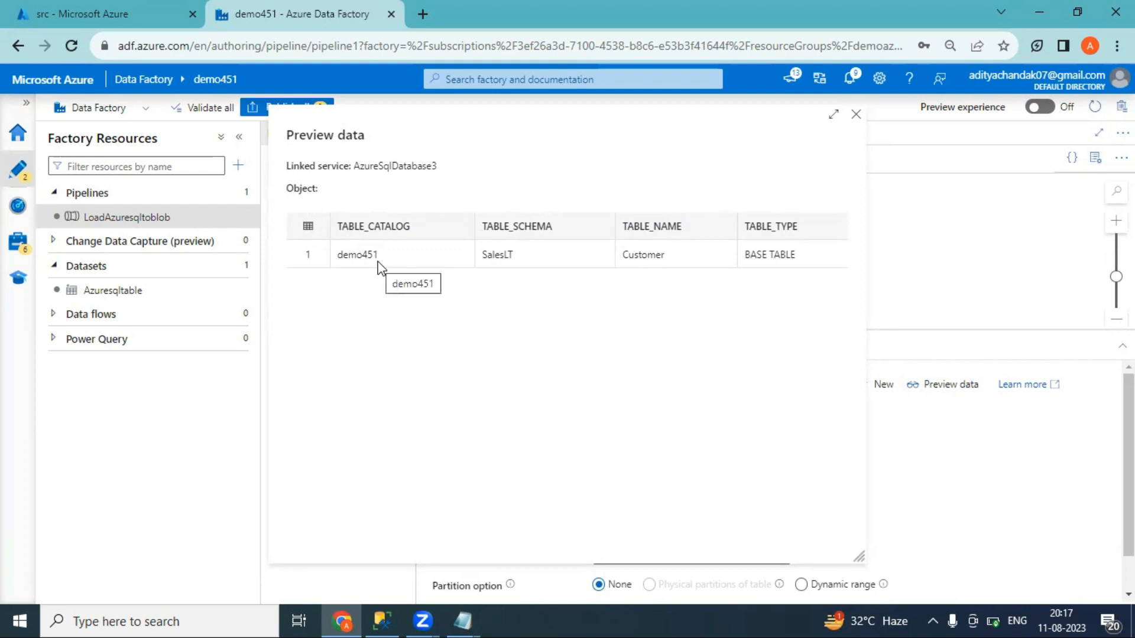
{"action": "left_click", "coordinate": [383, 621]}
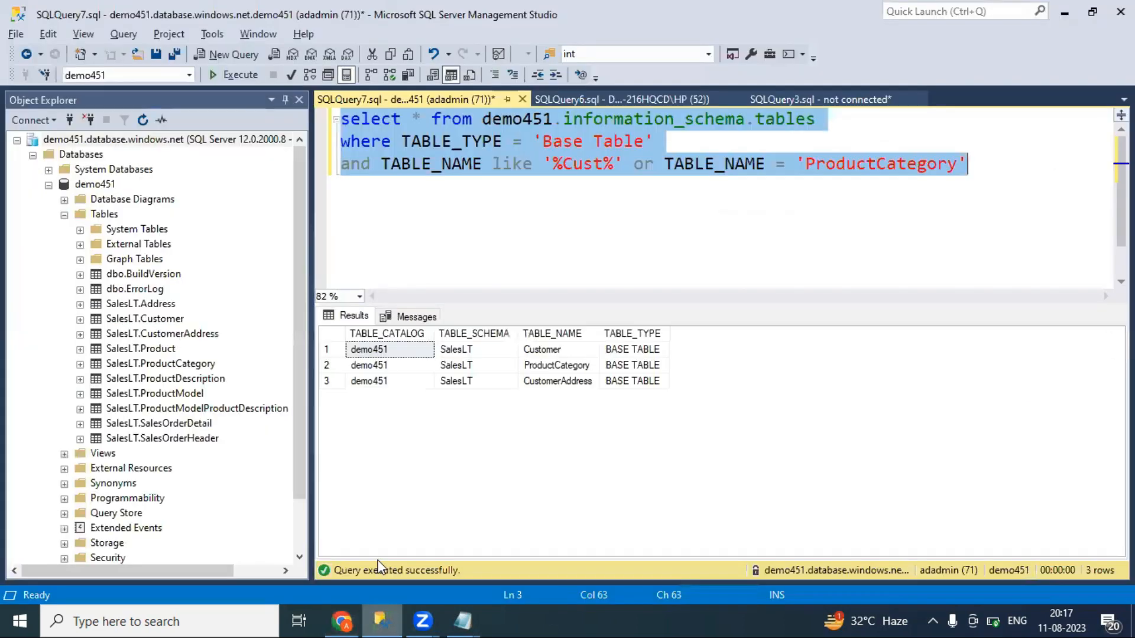
{"action": "left_click", "coordinate": [245, 78]}
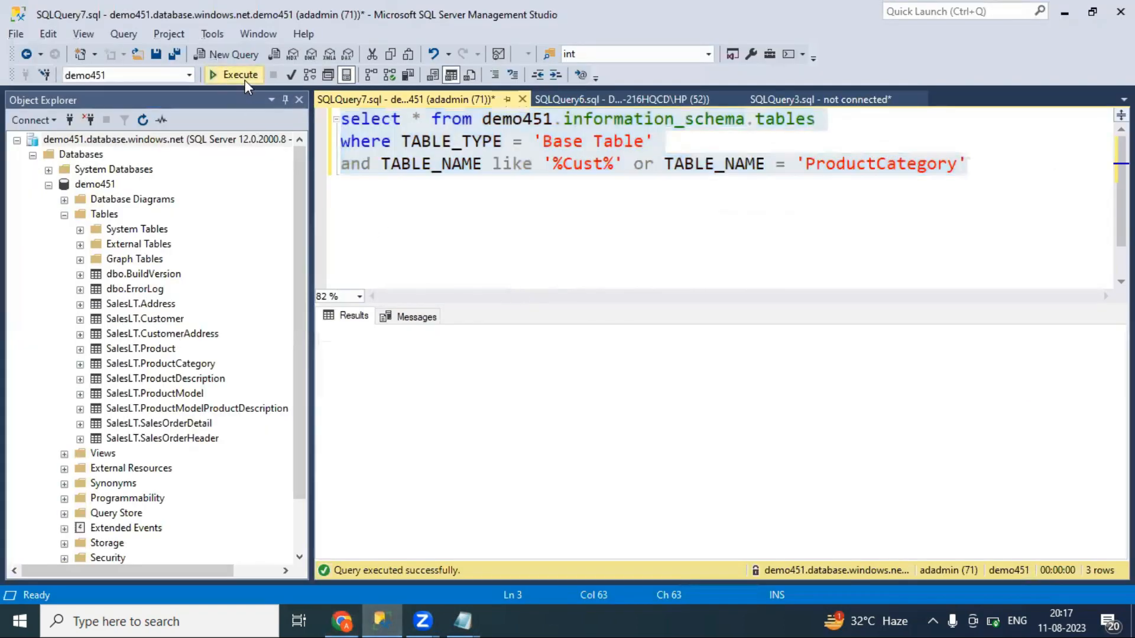
{"action": "key", "text": "alt+Tab"}
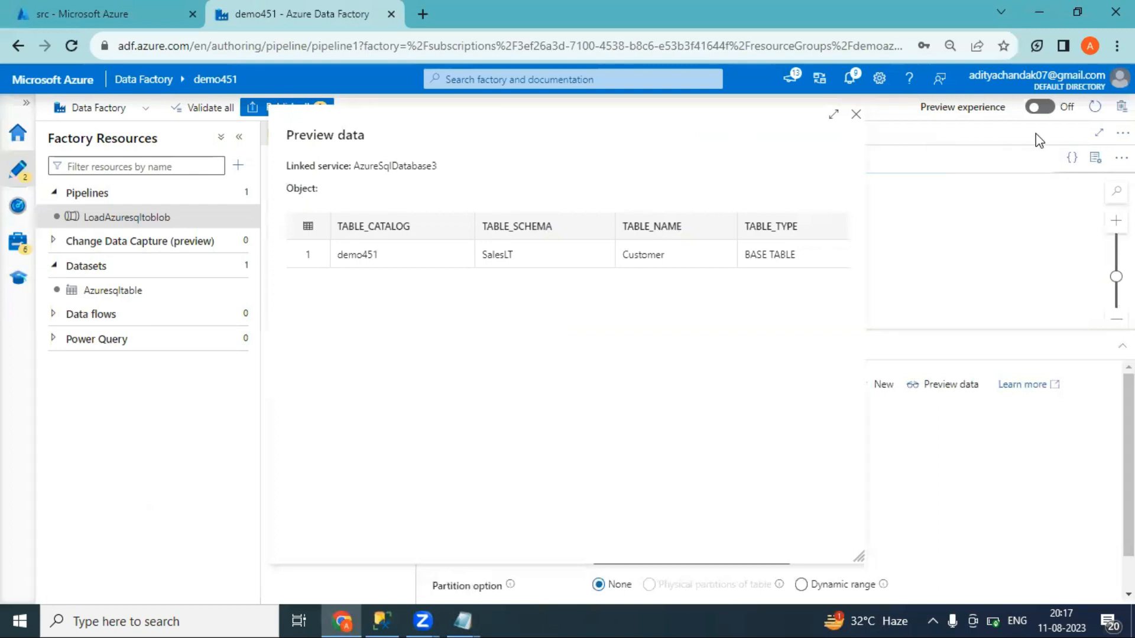
{"action": "left_click", "coordinate": [857, 115]}
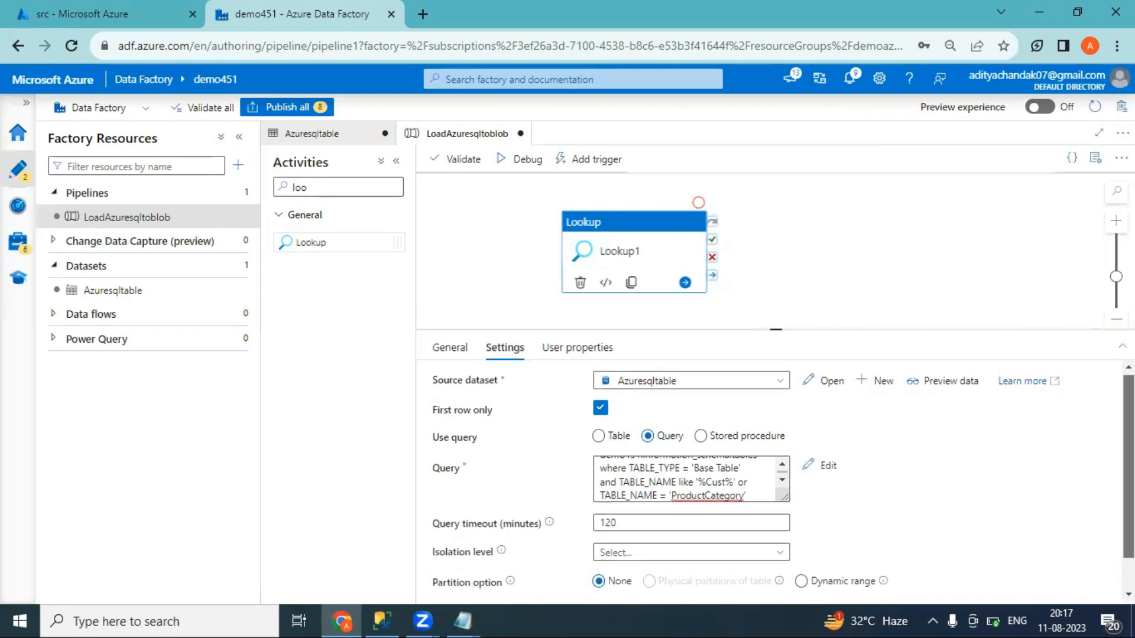
Uncheck First row only, preview all three returned tables, and start a Debug run
{"action": "left_click", "coordinate": [601, 412]}
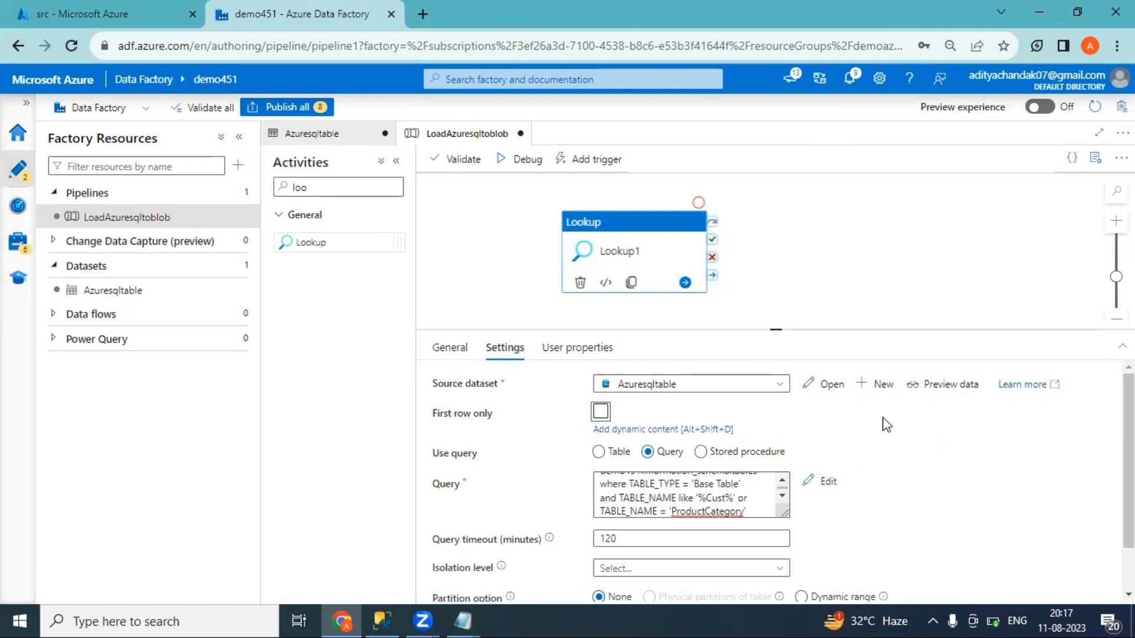
{"action": "left_click", "coordinate": [936, 387]}
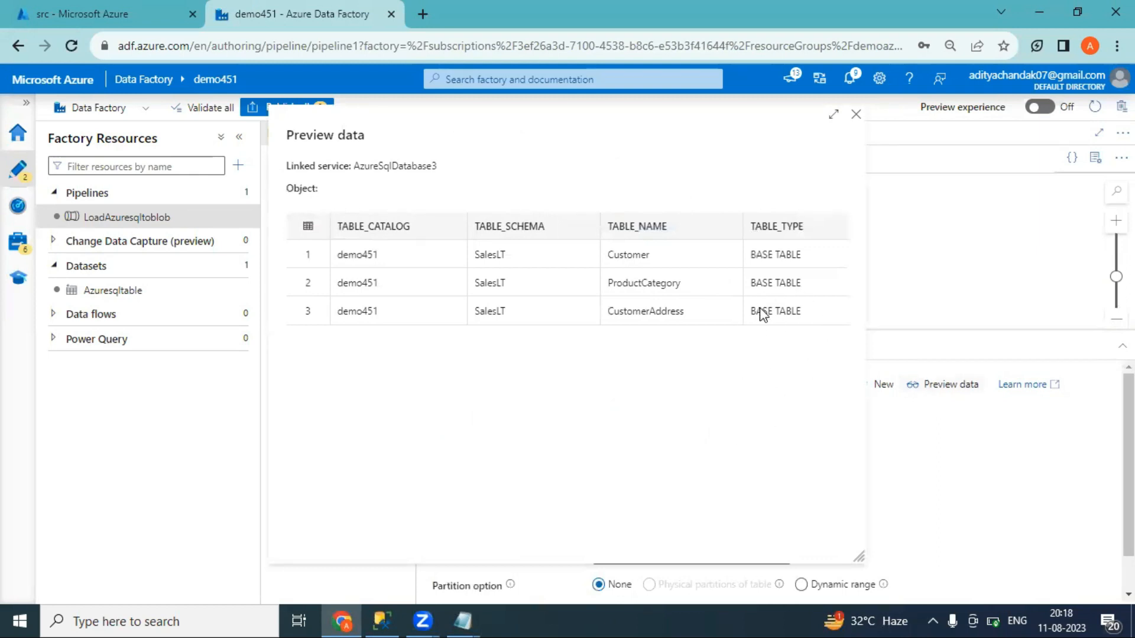
{"action": "left_click", "coordinate": [856, 114]}
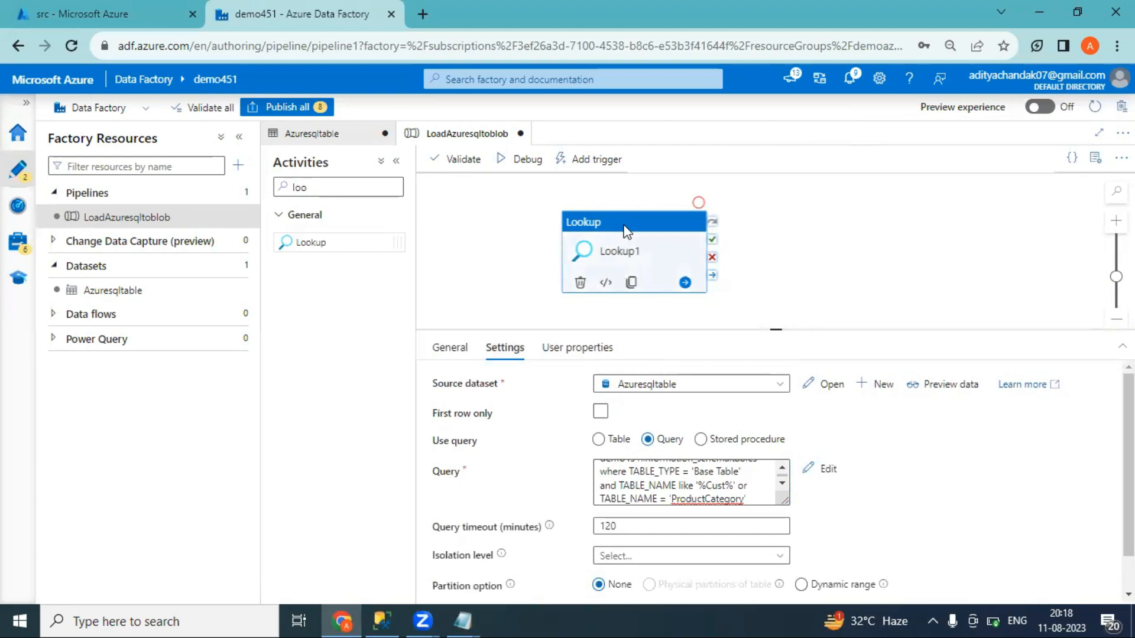
{"action": "left_click", "coordinate": [526, 170]}
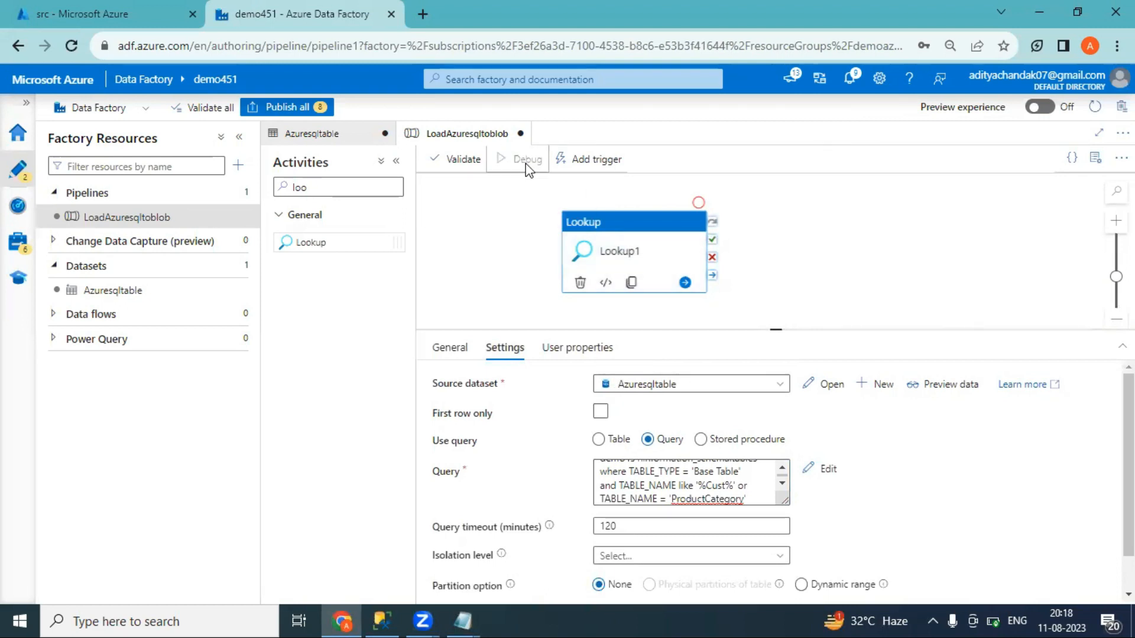
Show the Output tab confirming LoadAzuresqltoblob and Lookup1 both succeeded in the debug run
{"action": "left_click", "coordinate": [506, 290]}
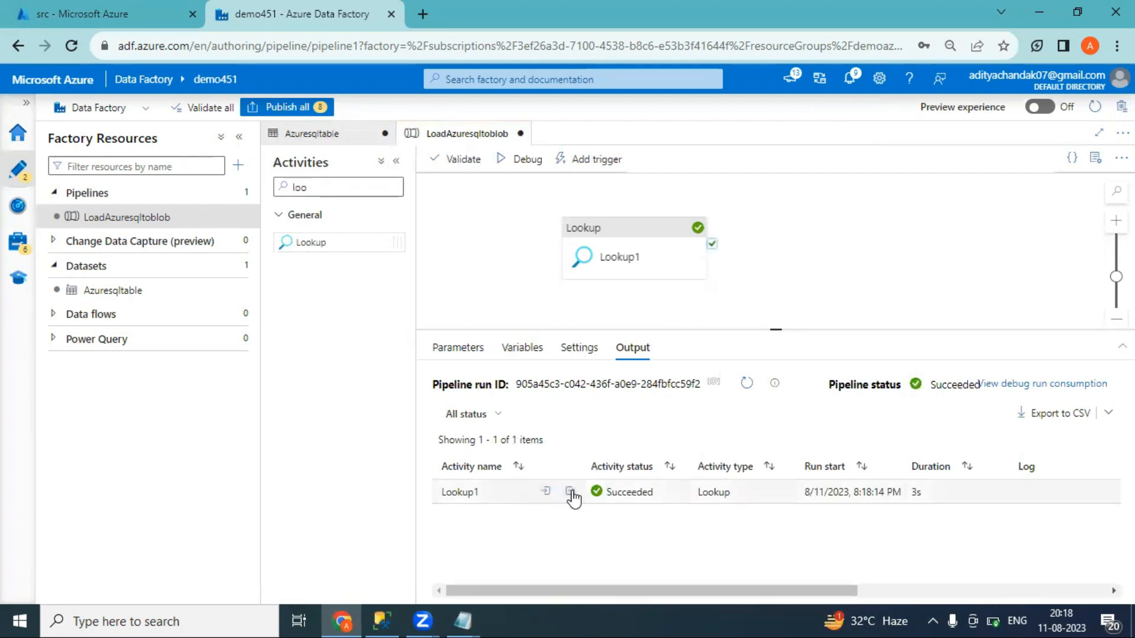
{"action": "left_click", "coordinate": [571, 493]}
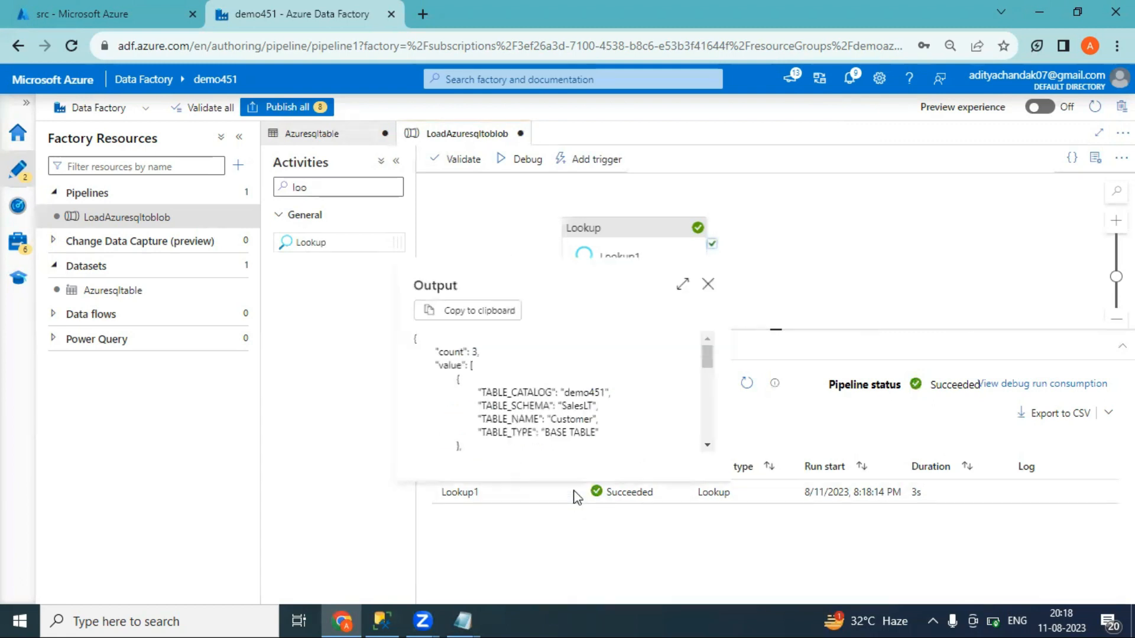
{"action": "left_click", "coordinate": [684, 288]}
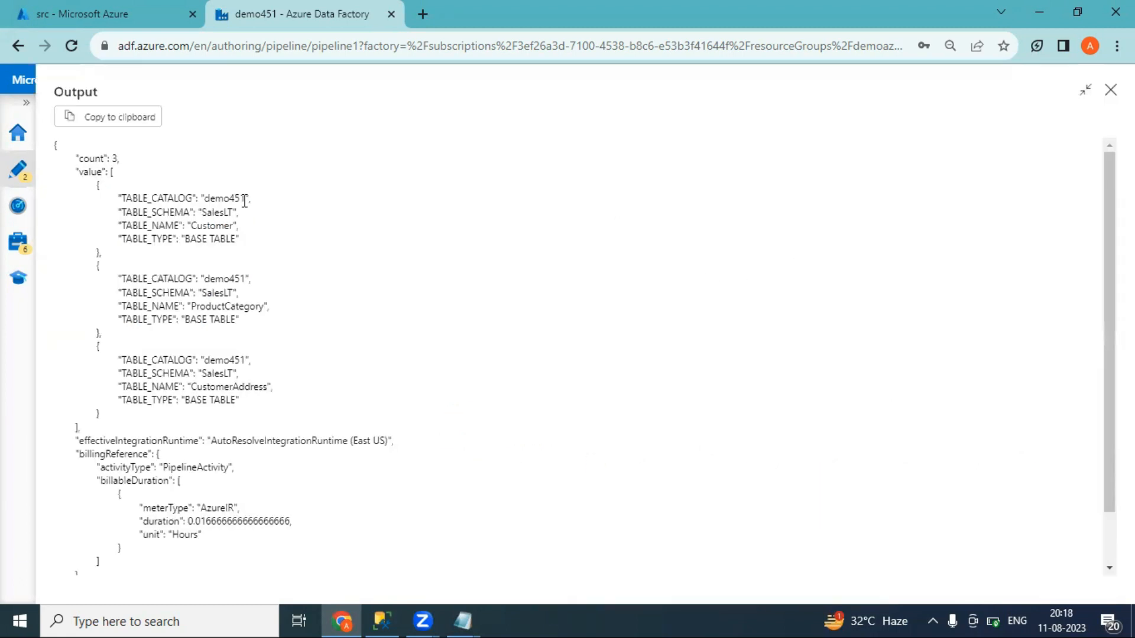
{"action": "left_click_drag", "start_coordinate": [120, 158], "coordinate": [123, 202]}
{"action": "left_click", "coordinate": [251, 244]}
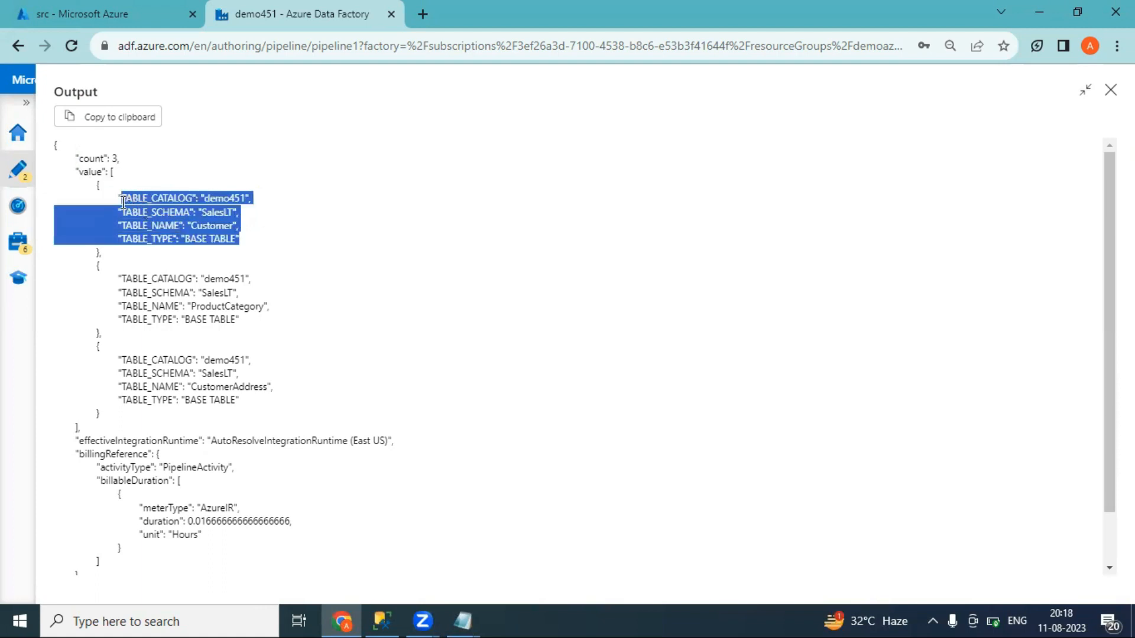
{"action": "left_click", "coordinate": [234, 223]}
{"action": "left_click_drag", "start_coordinate": [101, 265], "coordinate": [239, 320]}
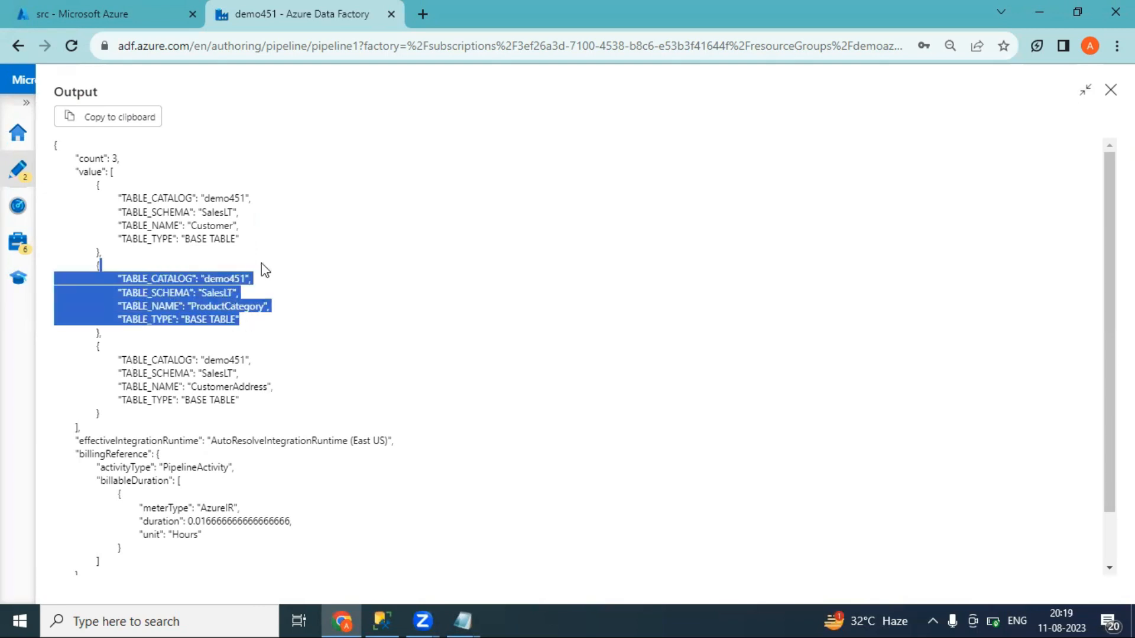
{"action": "double_click", "coordinate": [244, 199]}
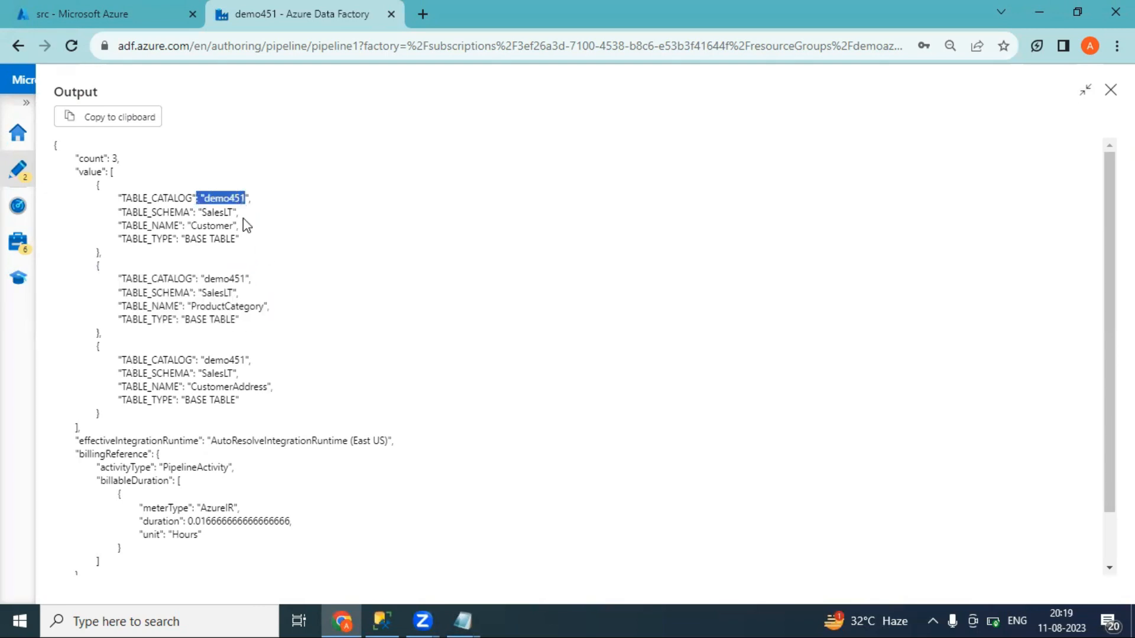
{"action": "left_click_drag", "start_coordinate": [240, 212], "coordinate": [193, 230]}
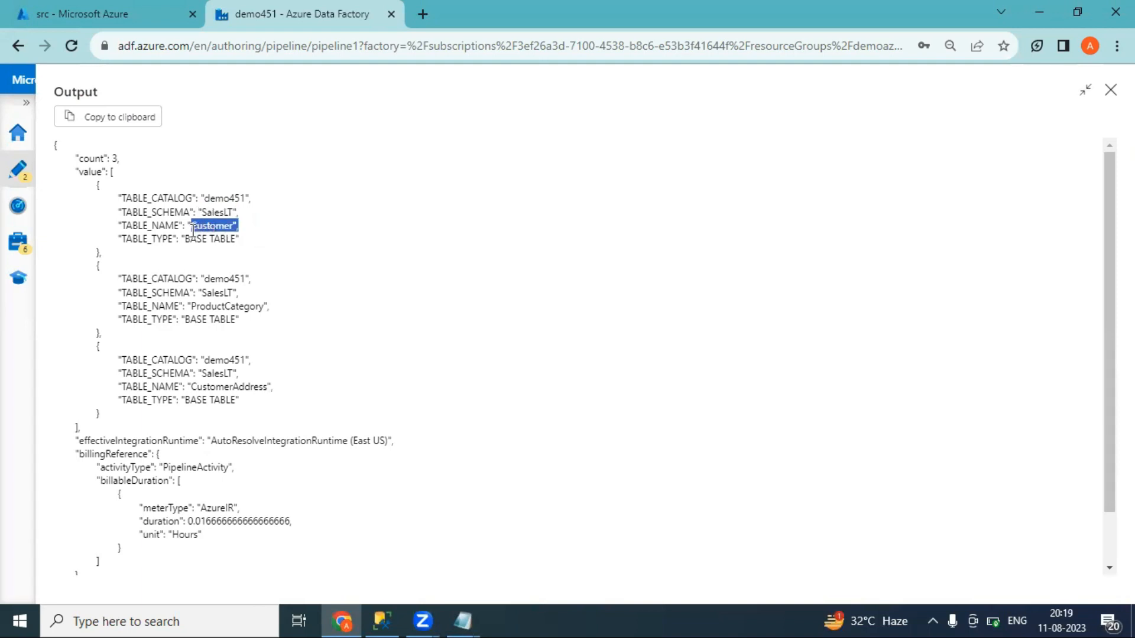
{"action": "left_click", "coordinate": [239, 244]}
{"action": "left_click_drag", "start_coordinate": [240, 246], "coordinate": [177, 241]}
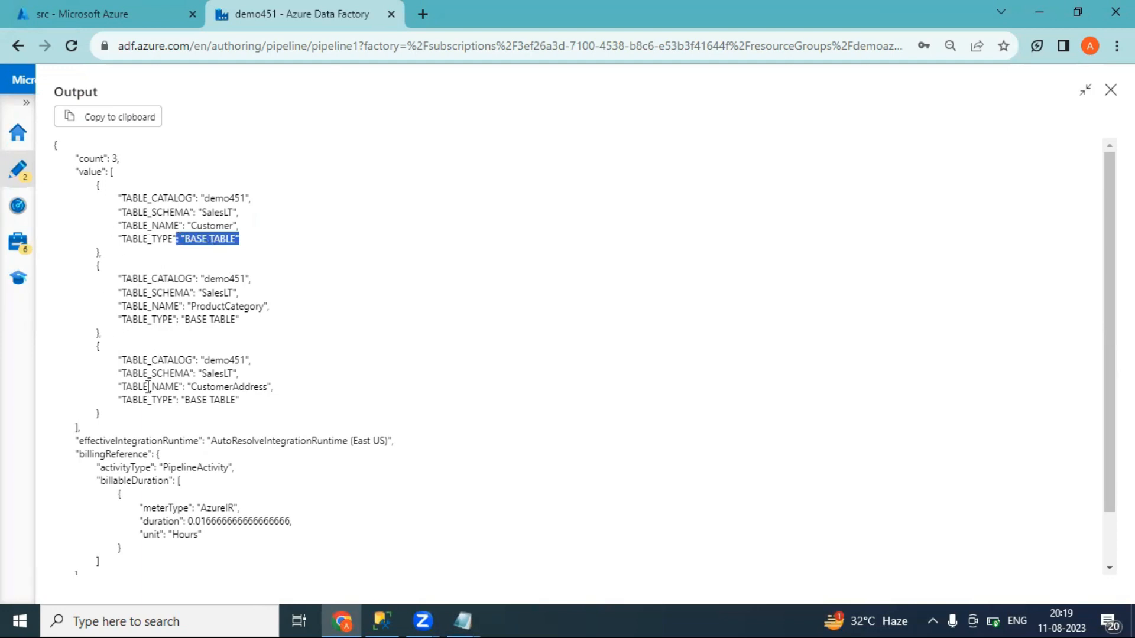
{"action": "double_click", "coordinate": [79, 175]}
{"action": "left_click_drag", "start_coordinate": [148, 184], "coordinate": [256, 400]}
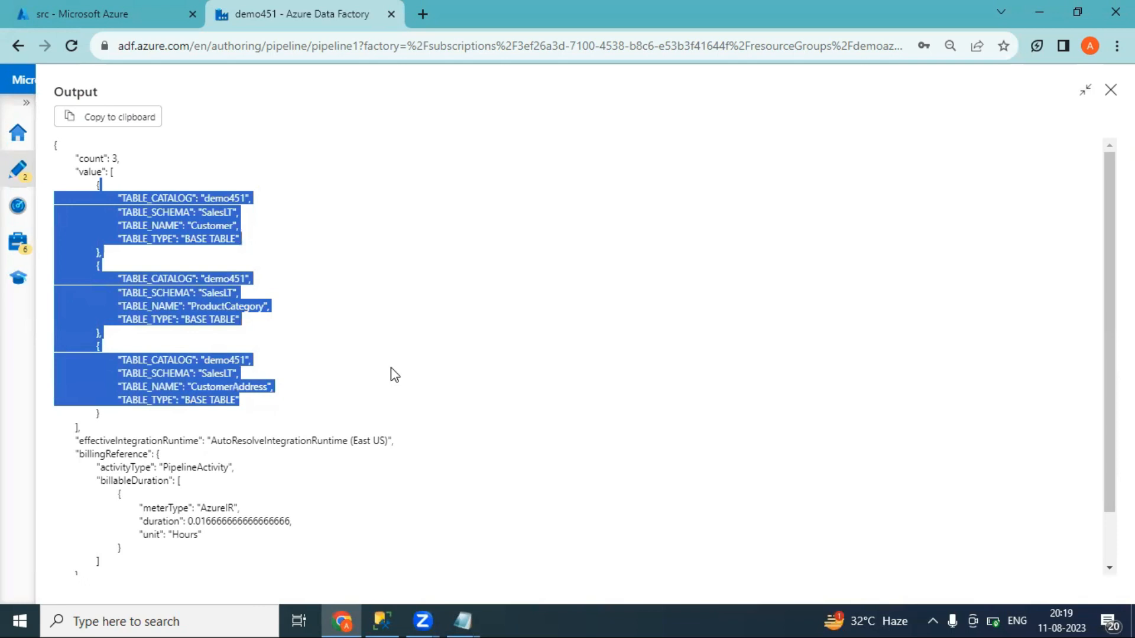
{"action": "left_click_drag", "start_coordinate": [127, 158], "coordinate": [66, 159]}
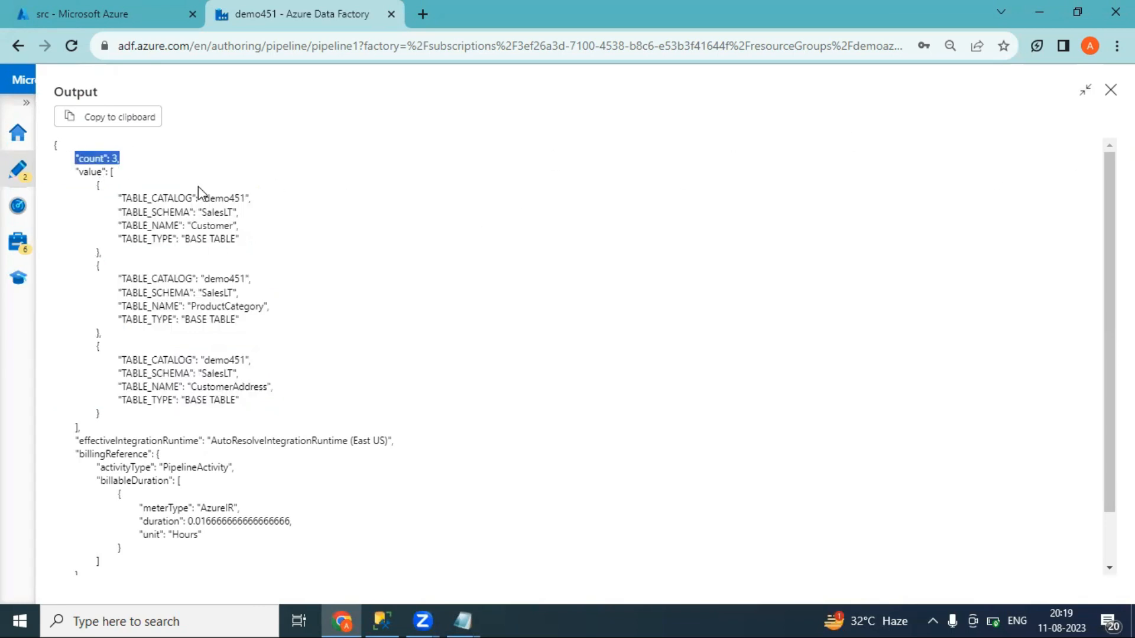
{"action": "left_click_drag", "start_coordinate": [79, 172], "coordinate": [225, 348]}
{"action": "left_click", "coordinate": [280, 294]}
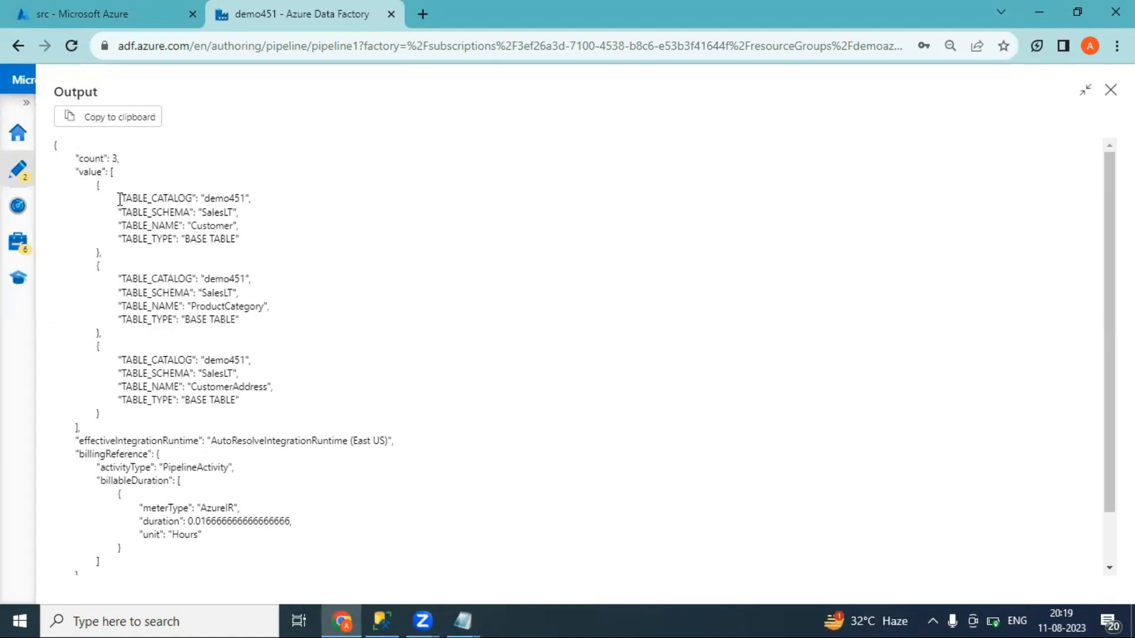
{"action": "double_click", "coordinate": [85, 174]}
{"action": "left_click", "coordinate": [1111, 90]}
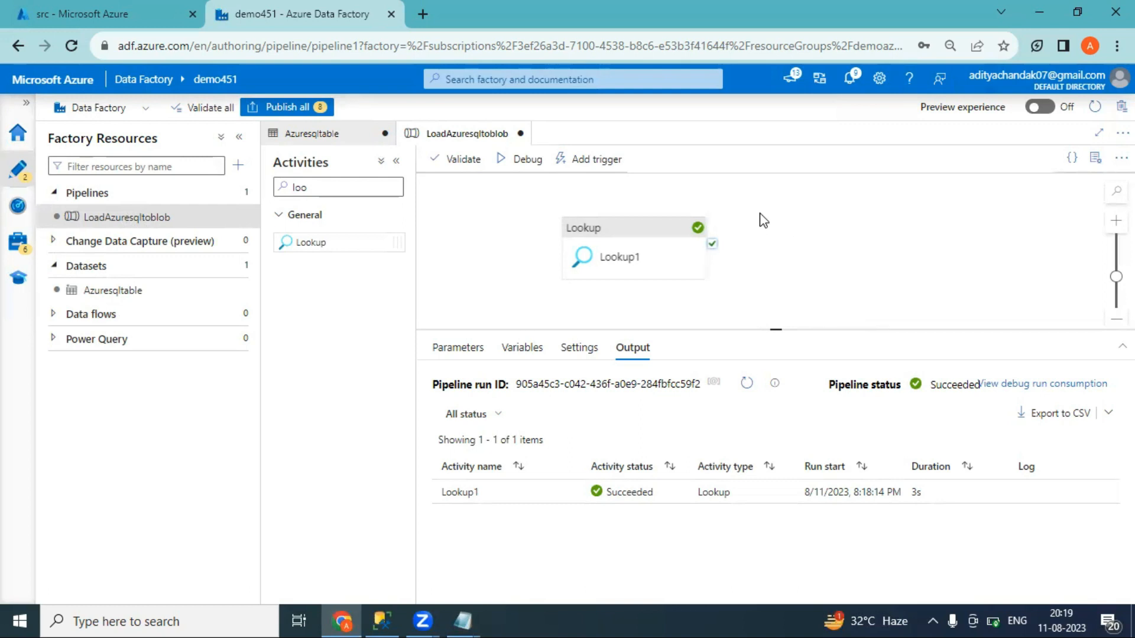
Add a ForEach activity and connect it to run after Lookup1 succeeds
{"action": "left_click", "coordinate": [314, 184]}
{"action": "left_click_drag", "start_coordinate": [314, 185], "coordinate": [264, 183]}
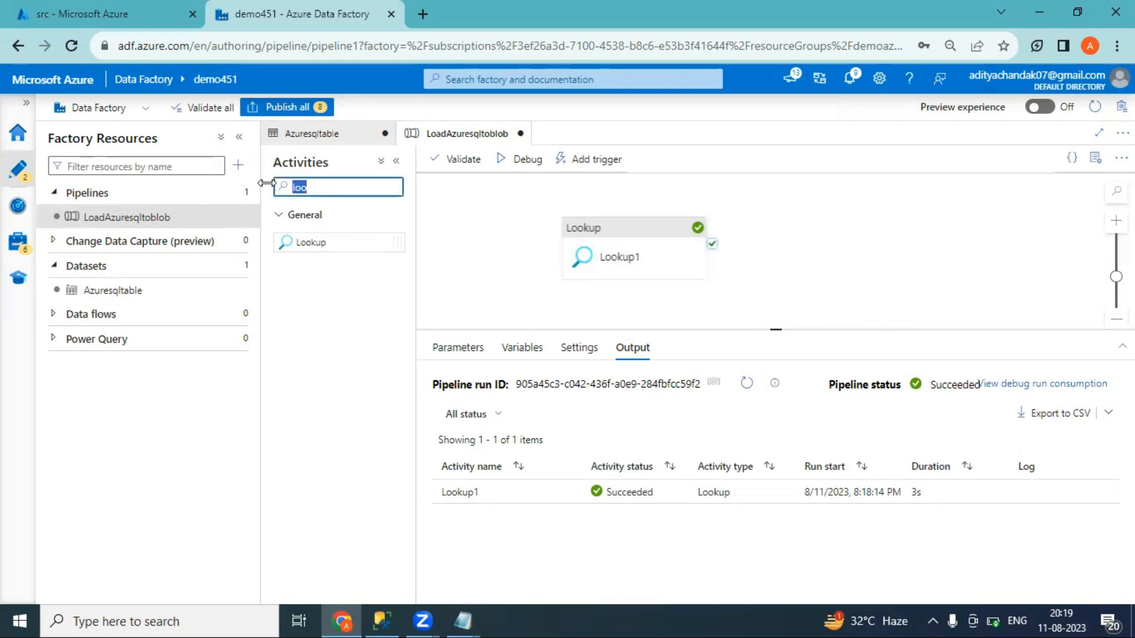
{"action": "key", "text": "BackSpace"}
{"action": "type", "text": "fo"}
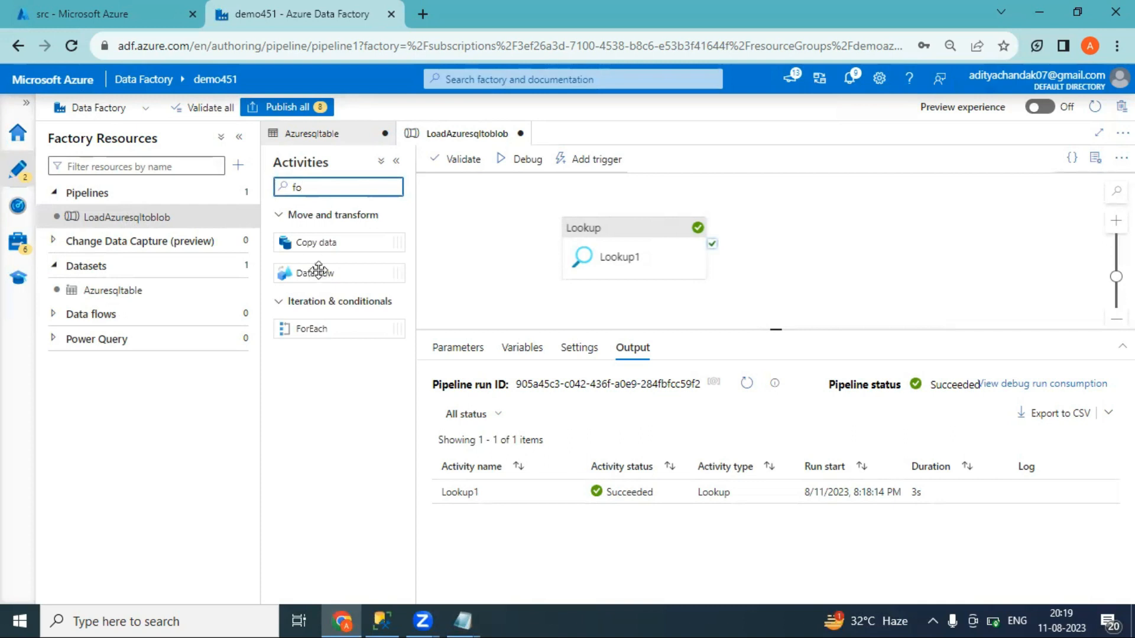
{"action": "left_click_drag", "start_coordinate": [324, 324], "coordinate": [822, 228]}
{"action": "left_click", "coordinate": [655, 229]}
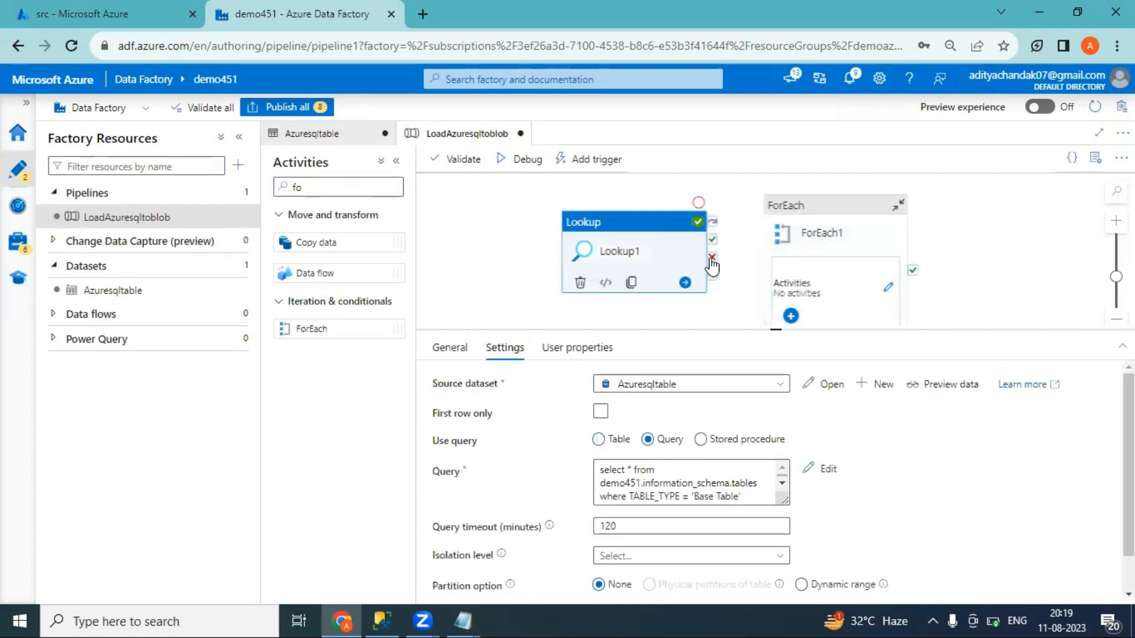
{"action": "left_click_drag", "start_coordinate": [712, 240], "coordinate": [827, 216]}
{"action": "left_click", "coordinate": [826, 216]}
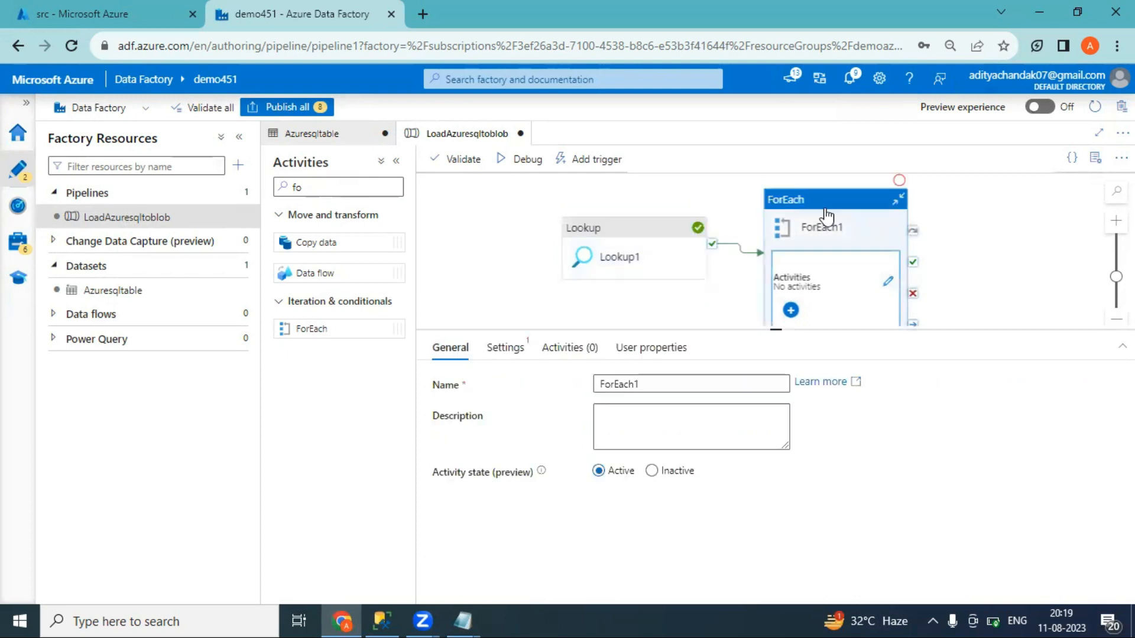
{"action": "left_click", "coordinate": [505, 353]}
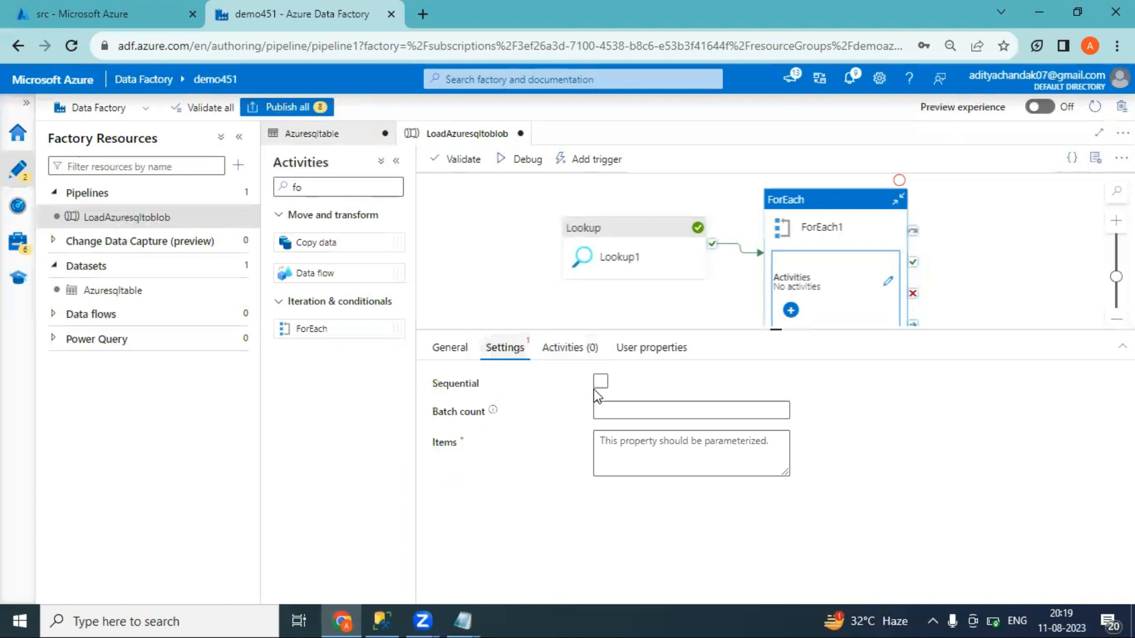
{"action": "left_click", "coordinate": [646, 472]}
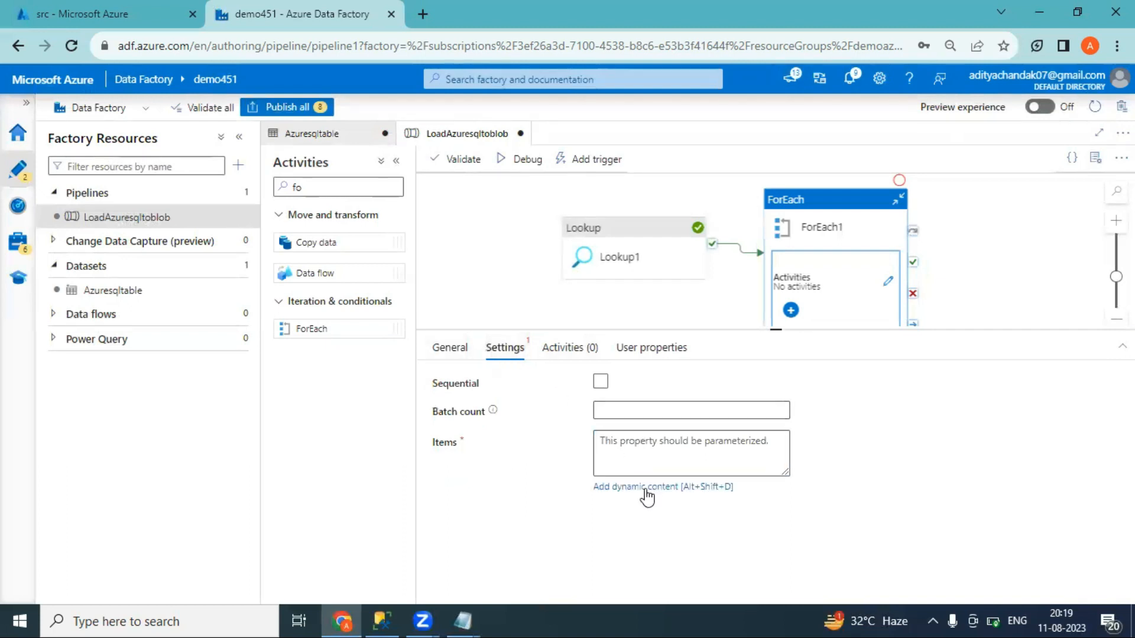
{"action": "left_click", "coordinate": [646, 488]}
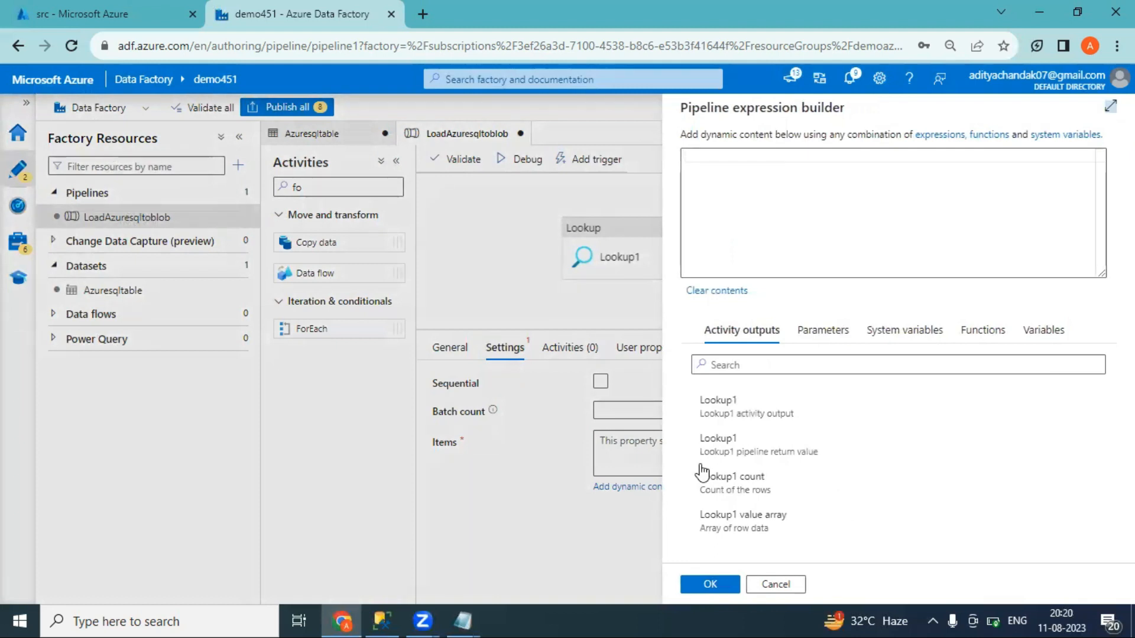
{"action": "left_click", "coordinate": [743, 412]}
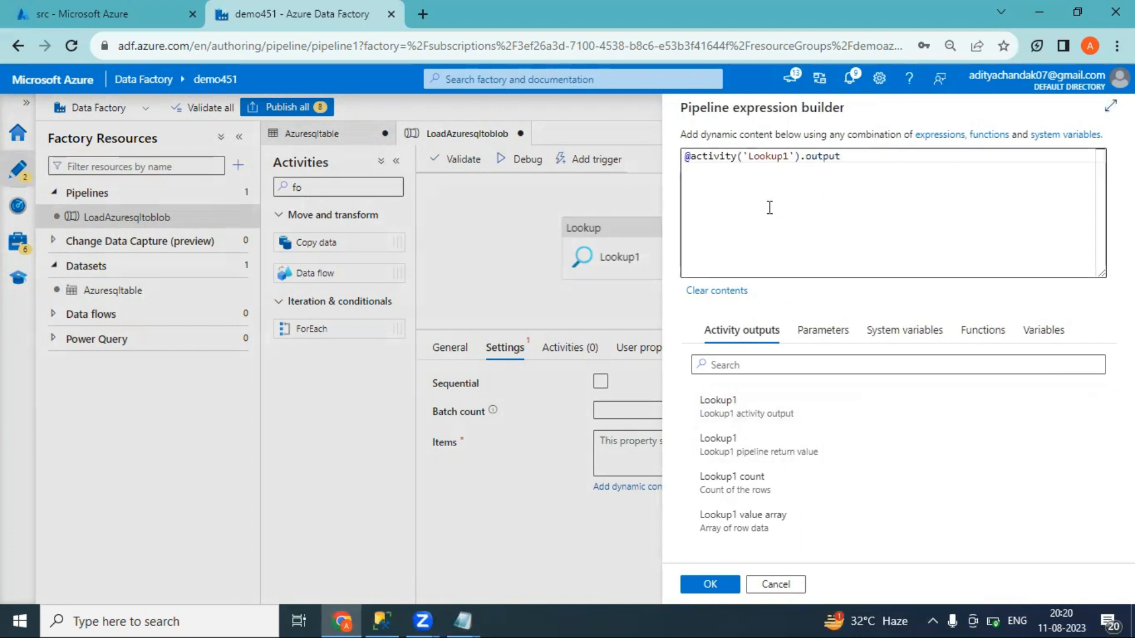
{"action": "left_click", "coordinate": [845, 159]}
{"action": "type", "text": ".v"}
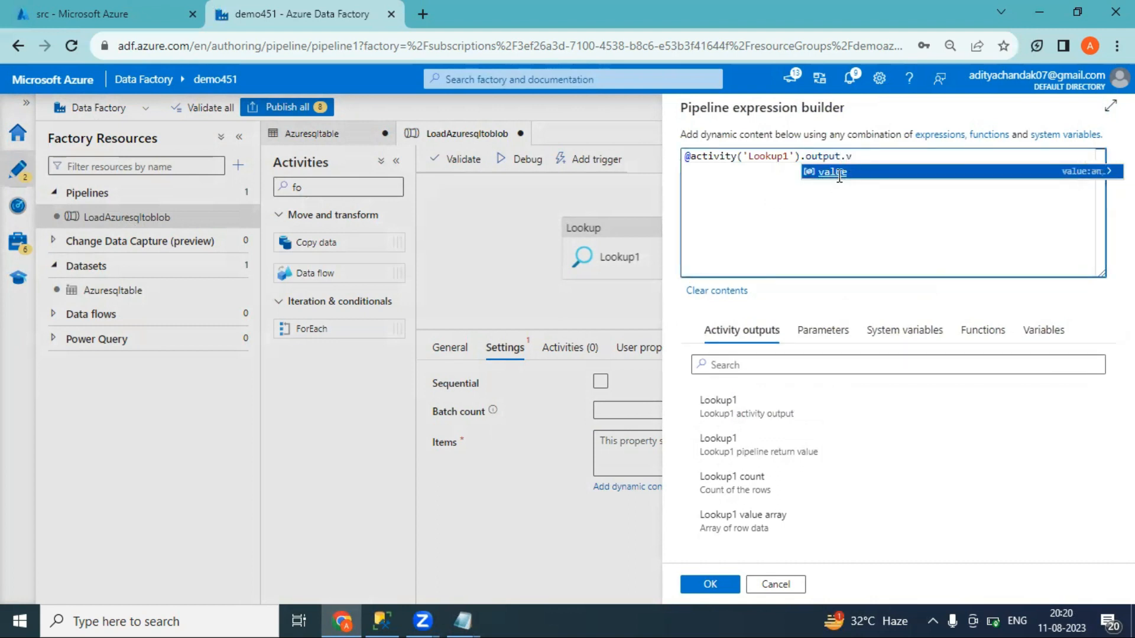
{"action": "left_click", "coordinate": [834, 173]}
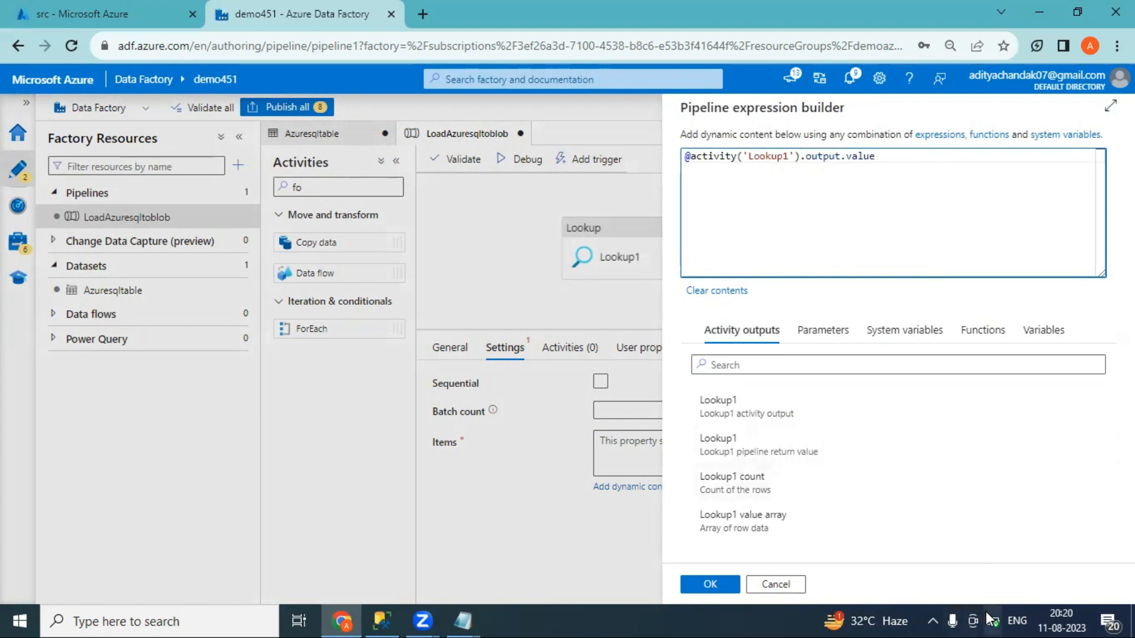
{"action": "mouse_move", "coordinate": [986, 613]}
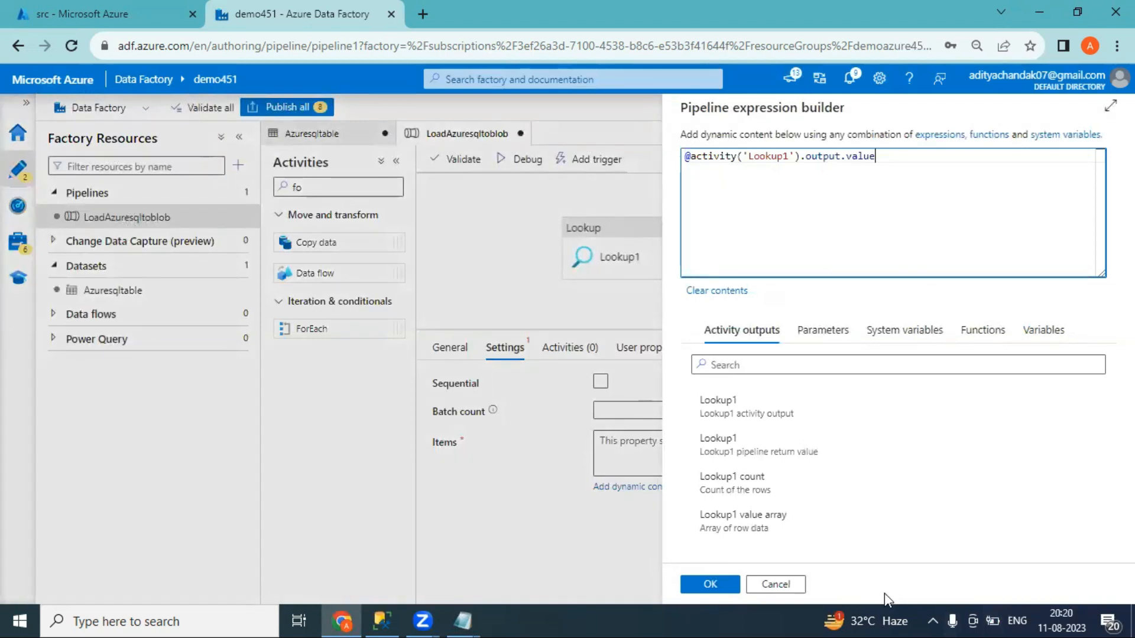
{"action": "left_click", "coordinate": [710, 584]}
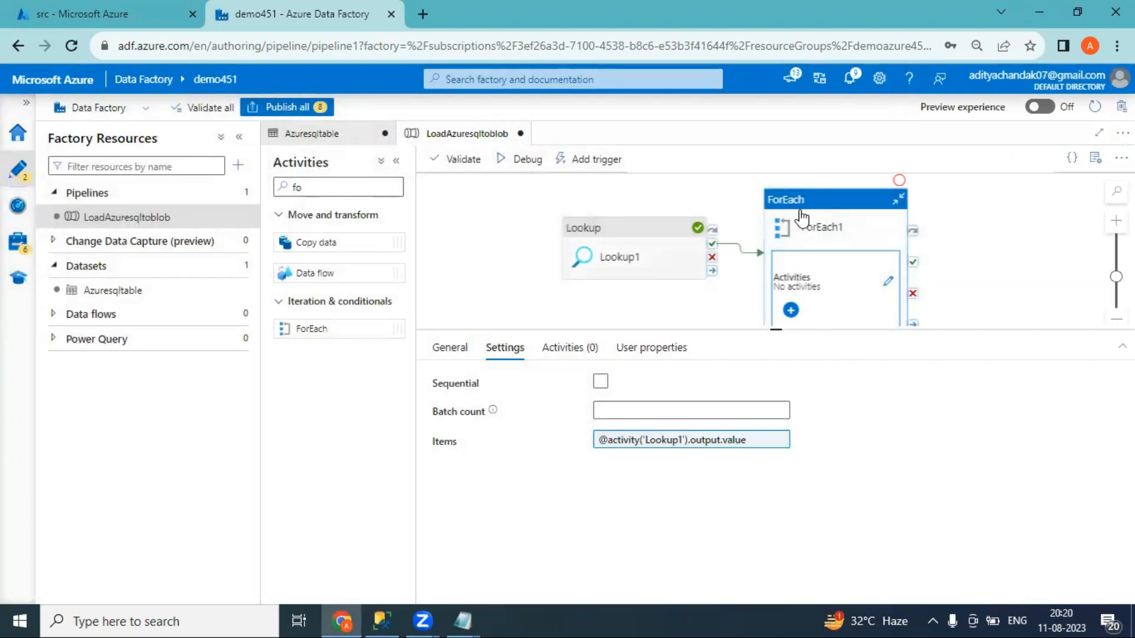
Drop a Copy data activity into ForEach1's inner activities and view its Source settings
{"action": "left_click", "coordinate": [888, 284]}
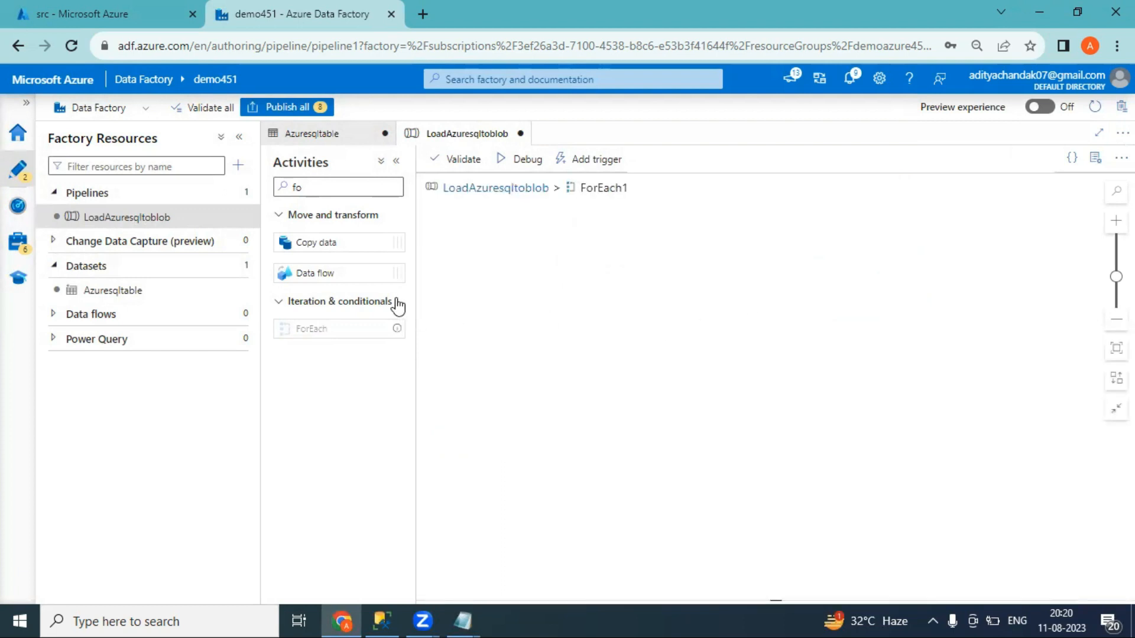
{"action": "left_click_drag", "start_coordinate": [351, 252], "coordinate": [585, 268]}
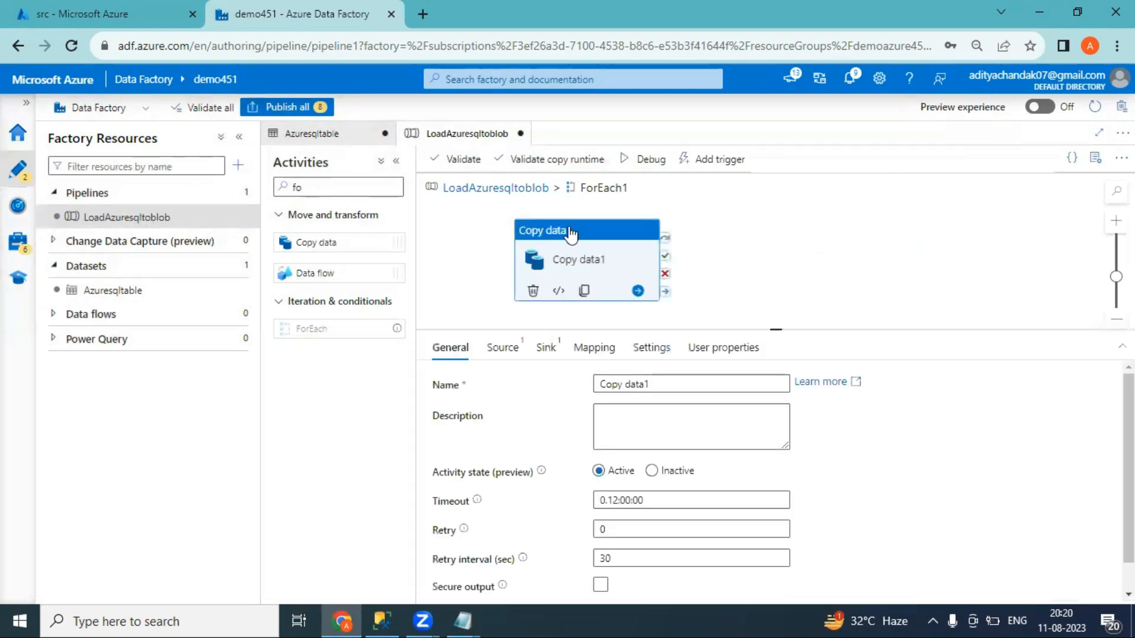
{"action": "left_click", "coordinate": [504, 355]}
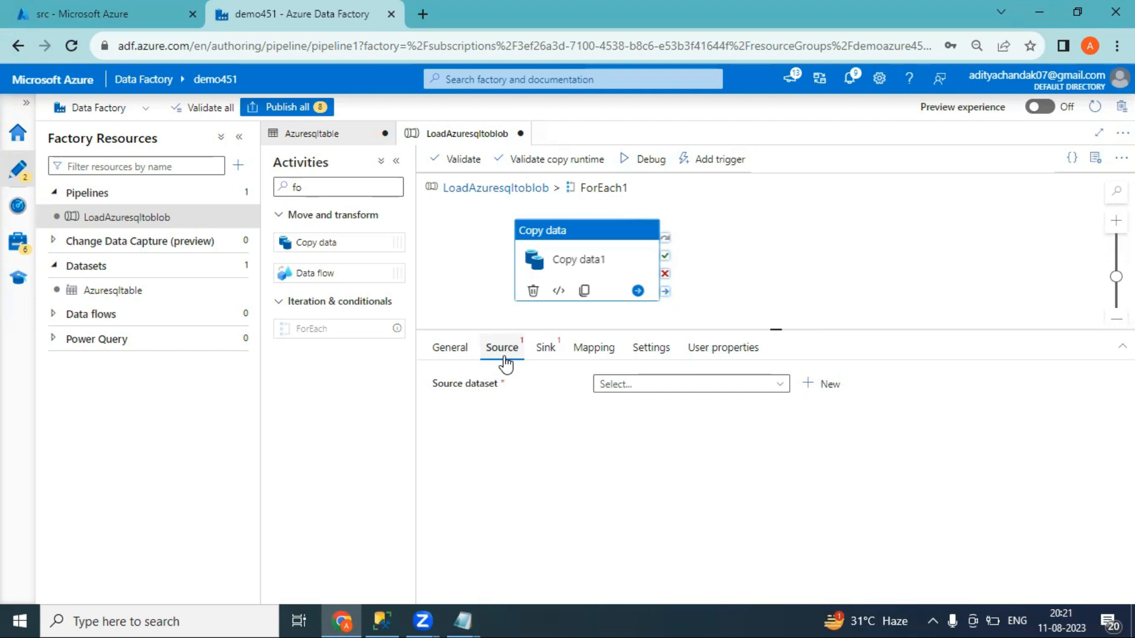
Start a new source dataset using the Azure SQL Database data store
{"action": "left_click", "coordinate": [813, 390]}
{"action": "type", "text": "sql"}
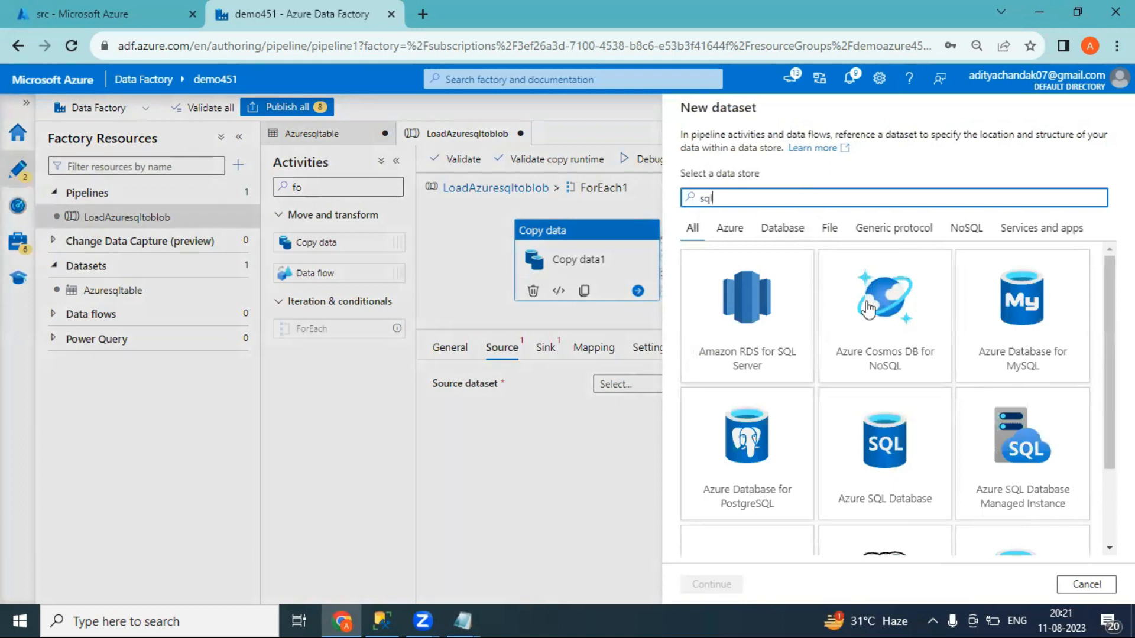
{"action": "key", "text": "BackSpace"}
{"action": "key", "text": "BackSpace"}
{"action": "key", "text": "BackSpace"}
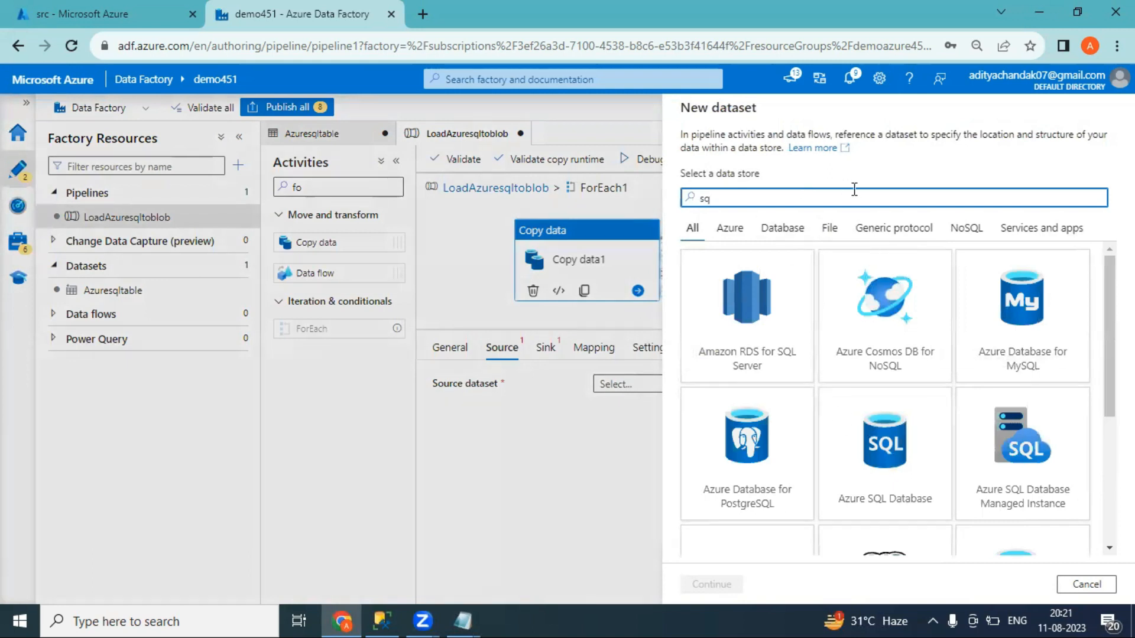
{"action": "type", "text": "azure sql"}
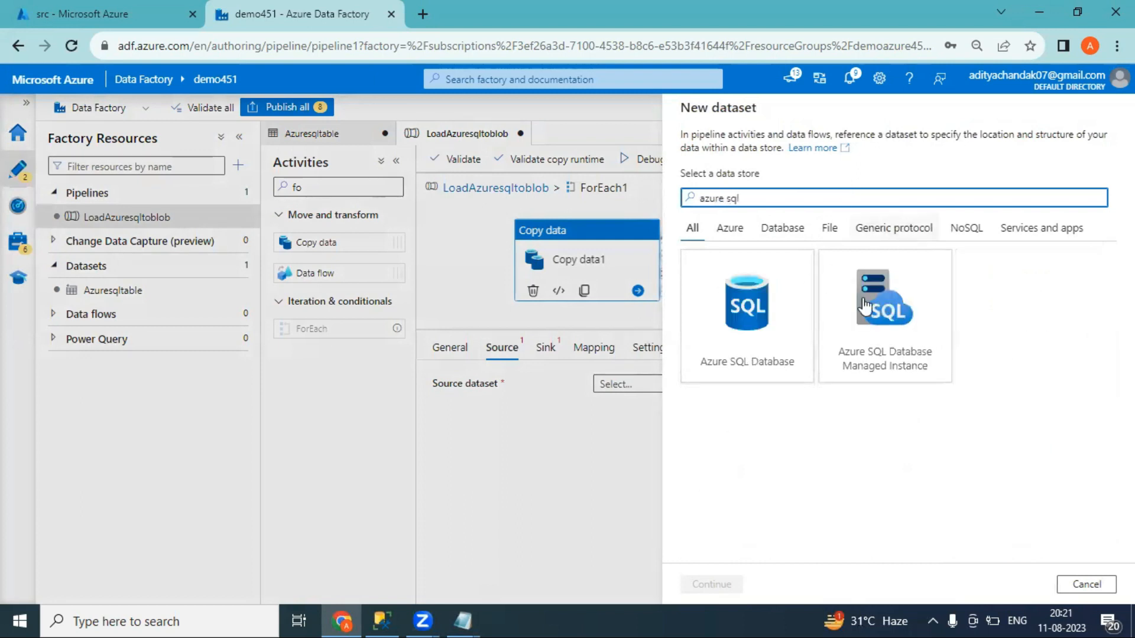
{"action": "double_click", "coordinate": [742, 361]}
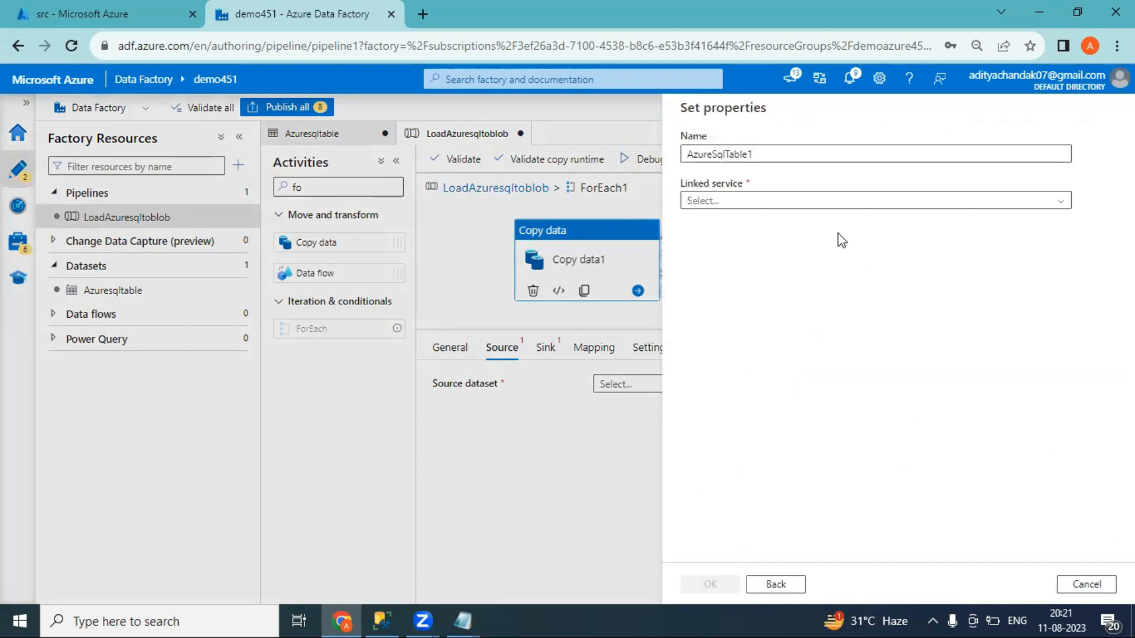
Create a new linked service on the Pay-As-You-Go subscription with server demo451
{"action": "left_click", "coordinate": [784, 201]}
{"action": "left_click", "coordinate": [714, 248]}
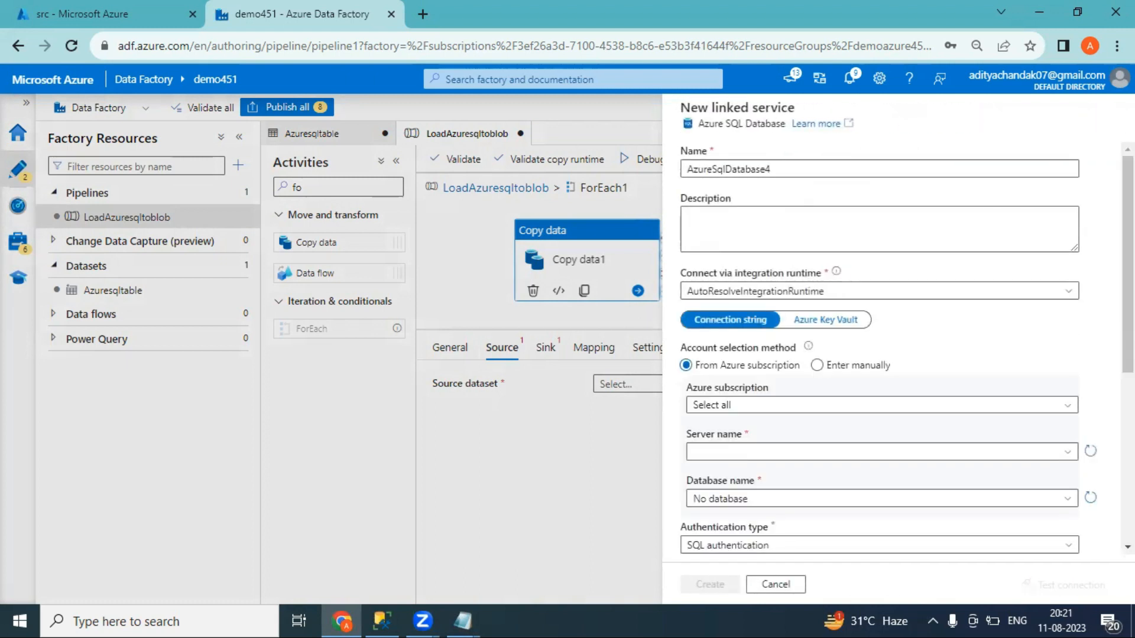
{"action": "scroll", "coordinate": [783, 292], "scroll_direction": "down", "scroll_amount": 2}
{"action": "left_click", "coordinate": [781, 288]}
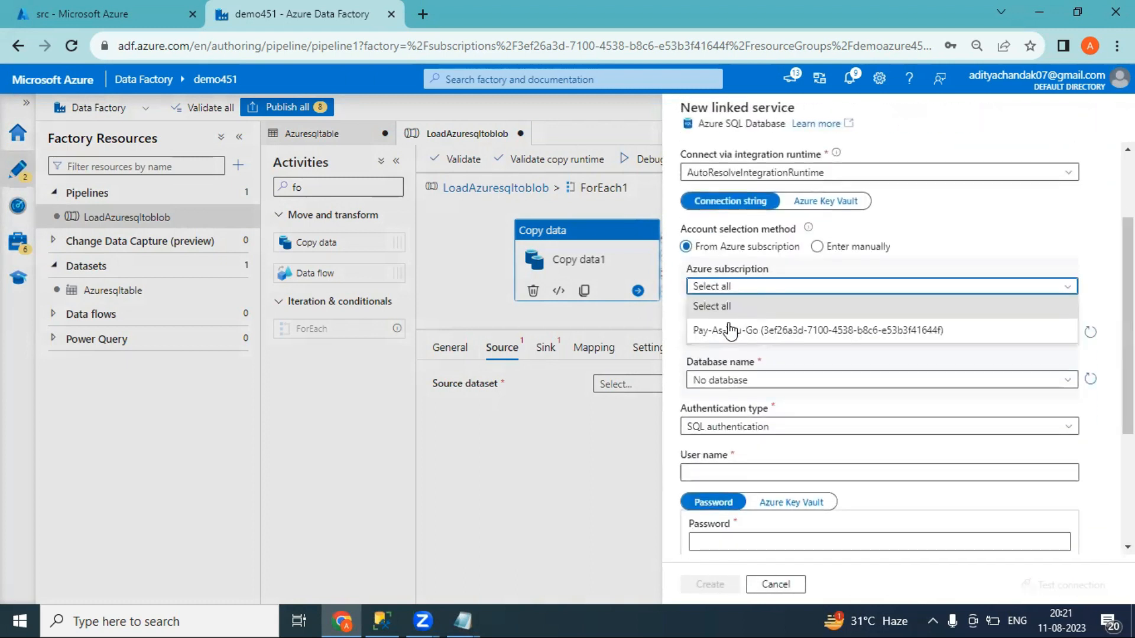
{"action": "left_click", "coordinate": [731, 329]}
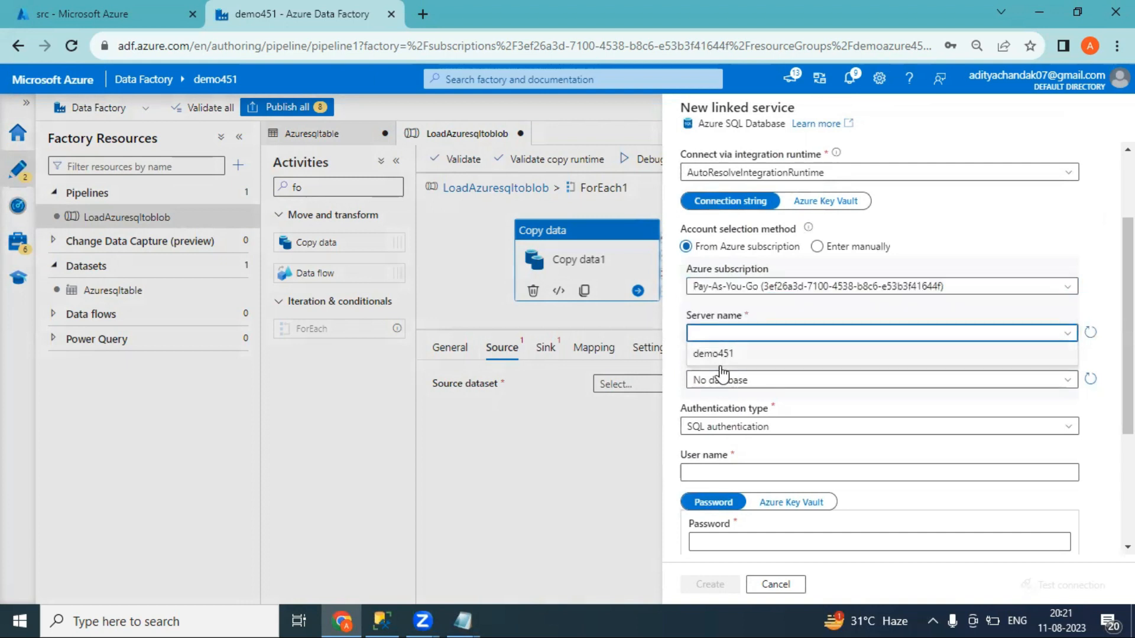
{"action": "left_click", "coordinate": [728, 355]}
Refresh the database list and select the demo451 database
{"action": "left_click", "coordinate": [731, 382]}
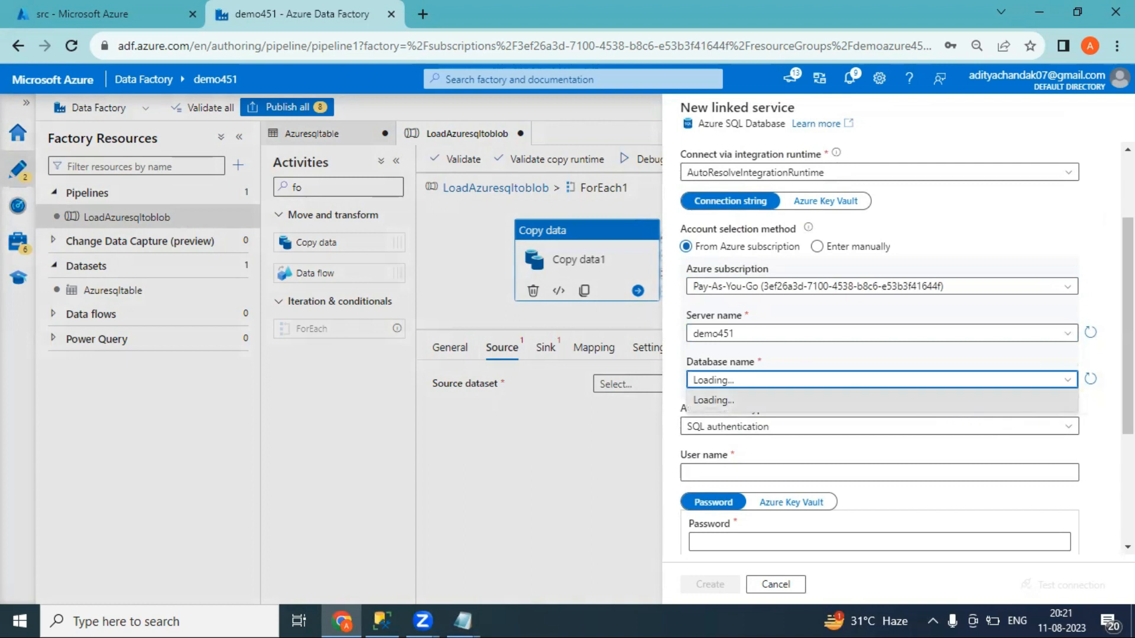
{"action": "left_click", "coordinate": [1090, 379]}
{"action": "left_click", "coordinate": [1024, 383]}
{"action": "mouse_move", "coordinate": [1128, 325]}
{"action": "left_mouse_down"}
{"action": "mouse_move", "coordinate": [1128, 264]}
{"action": "mouse_move", "coordinate": [1128, 331]}
{"action": "left_mouse_up"}
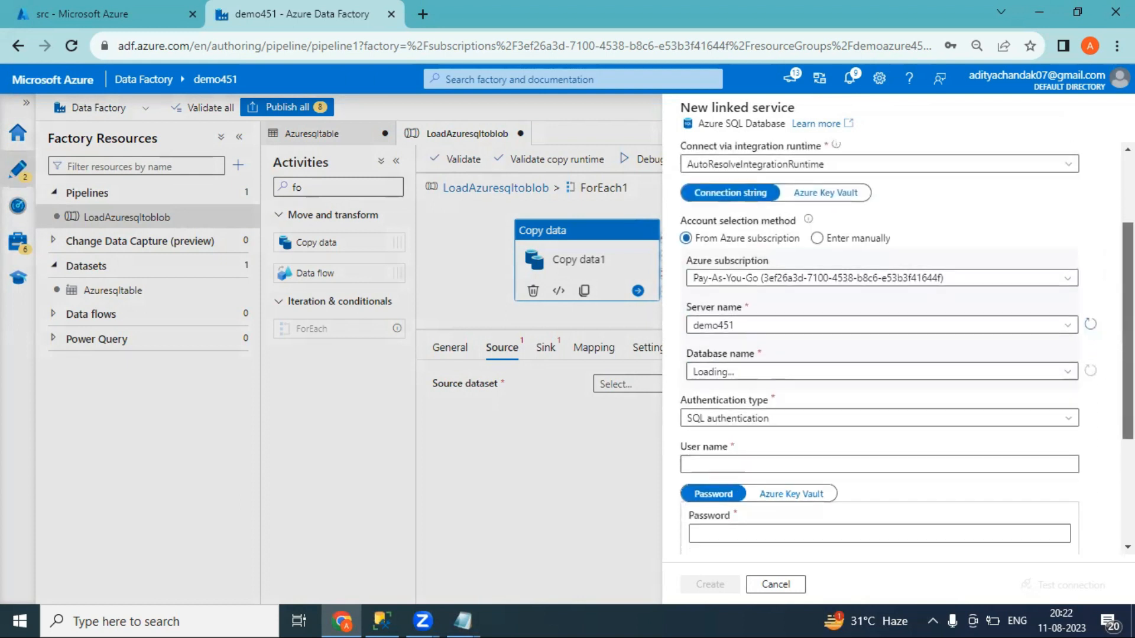
{"action": "left_click", "coordinate": [1068, 373]}
{"action": "left_click", "coordinate": [1069, 375]}
{"action": "left_click", "coordinate": [1068, 376]}
{"action": "left_click", "coordinate": [819, 393]}
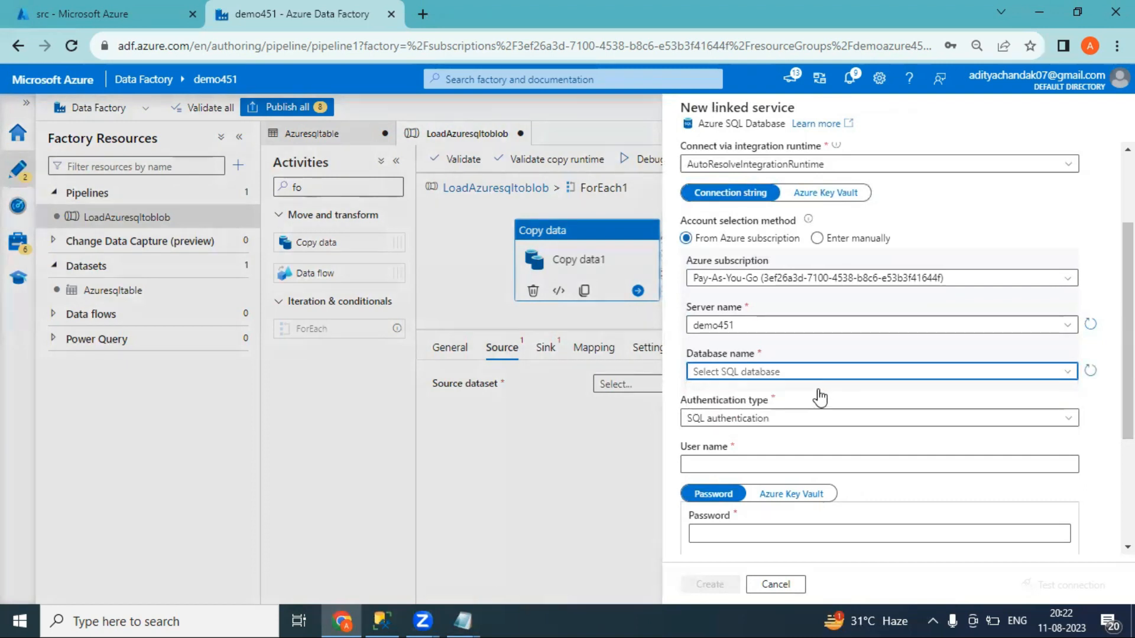
{"action": "left_click", "coordinate": [842, 376]}
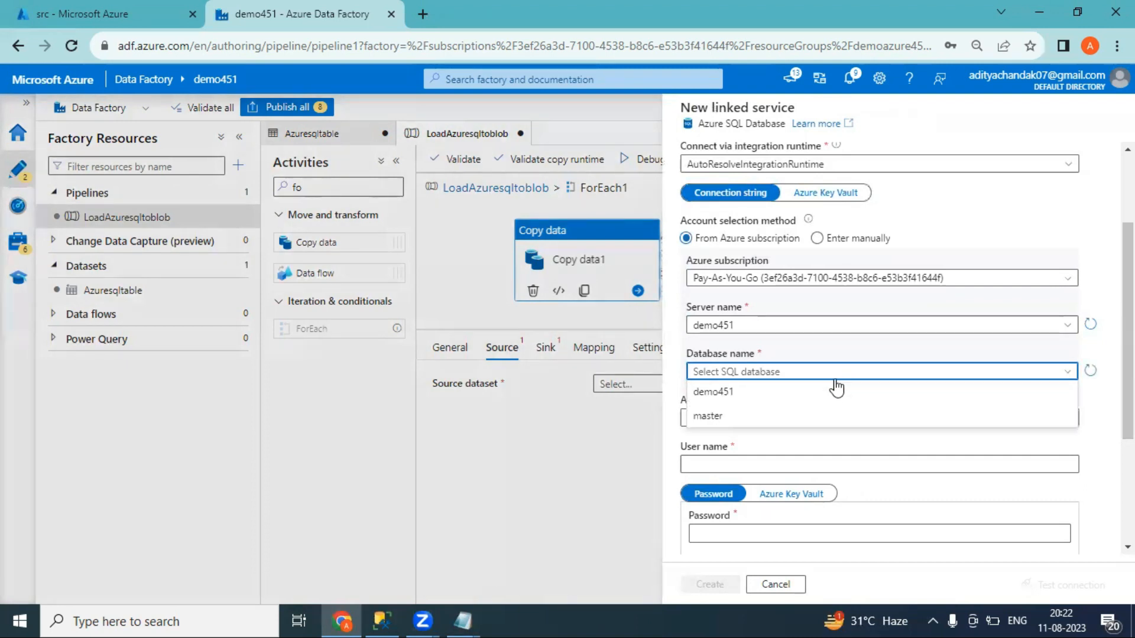
{"action": "left_click", "coordinate": [726, 395]}
Enter the SQL user name and password, test the connection, create it, and enable manual table name entry
{"action": "left_click", "coordinate": [760, 464]}
{"action": "type", "text": "adadmin"}
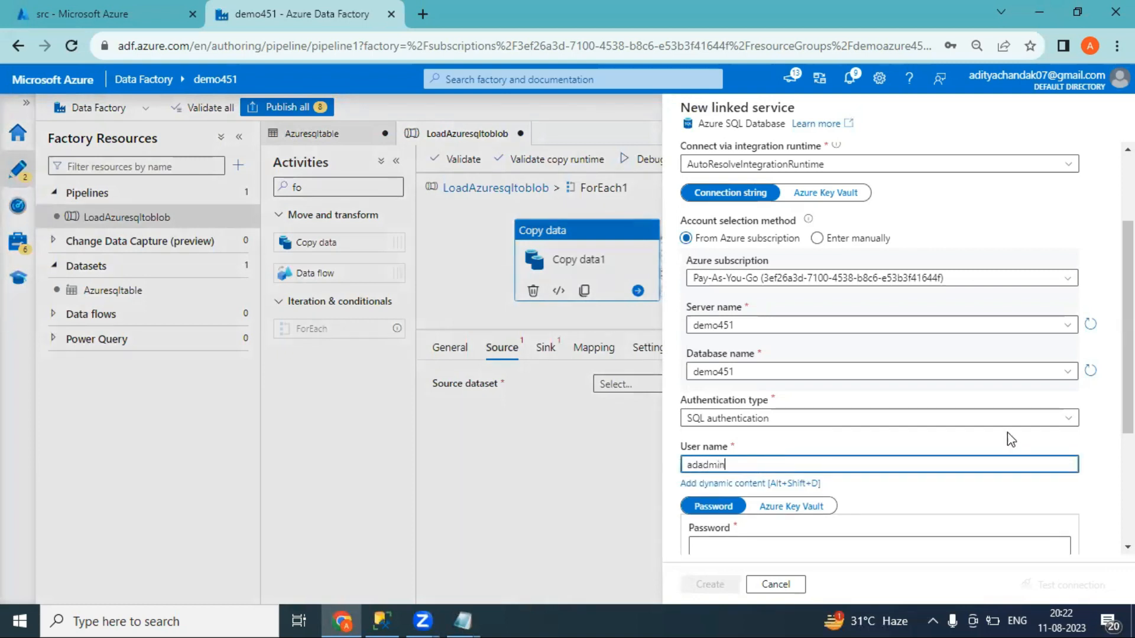
{"action": "scroll", "coordinate": [747, 361], "scroll_direction": "down", "scroll_amount": 3}
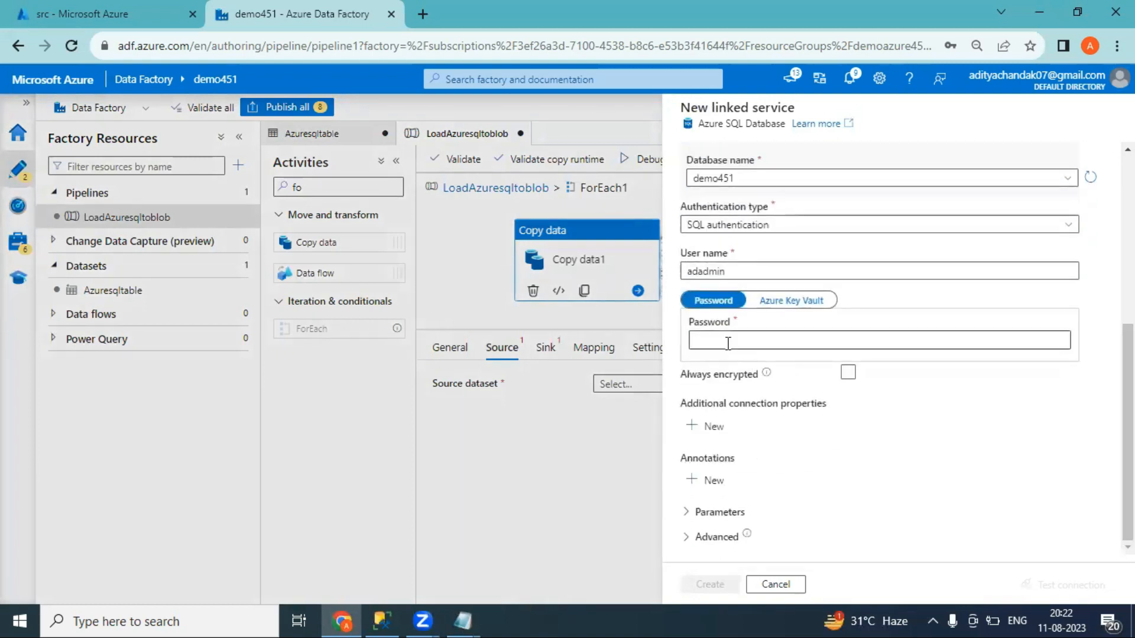
{"action": "left_click", "coordinate": [728, 343]}
{"action": "type", "text": "•••••••••"}
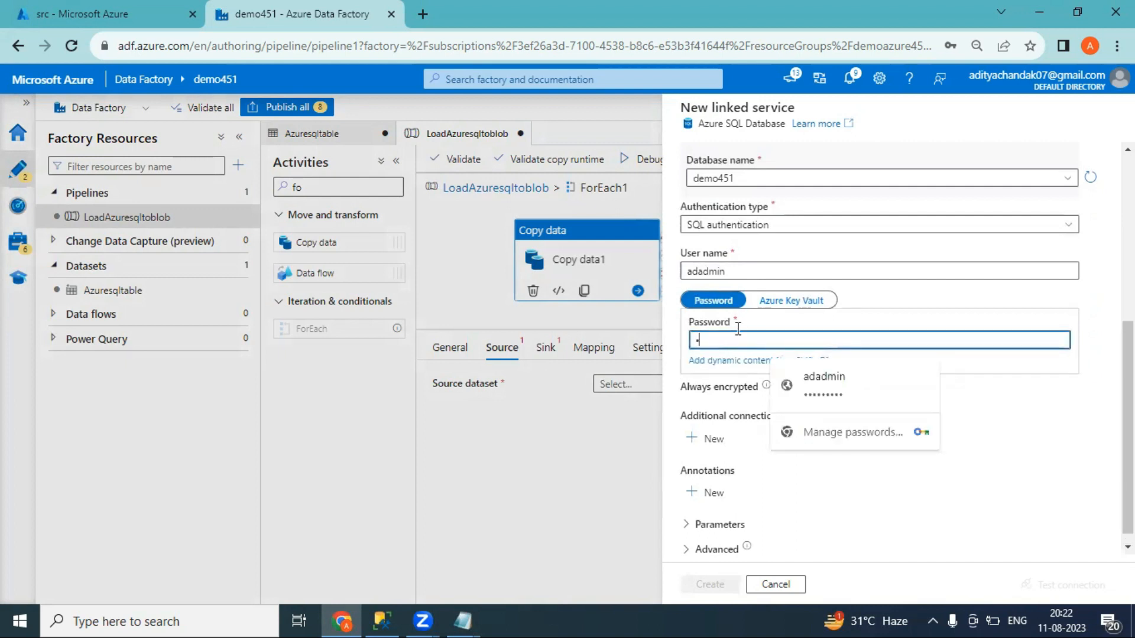
{"action": "left_click", "coordinate": [868, 392]}
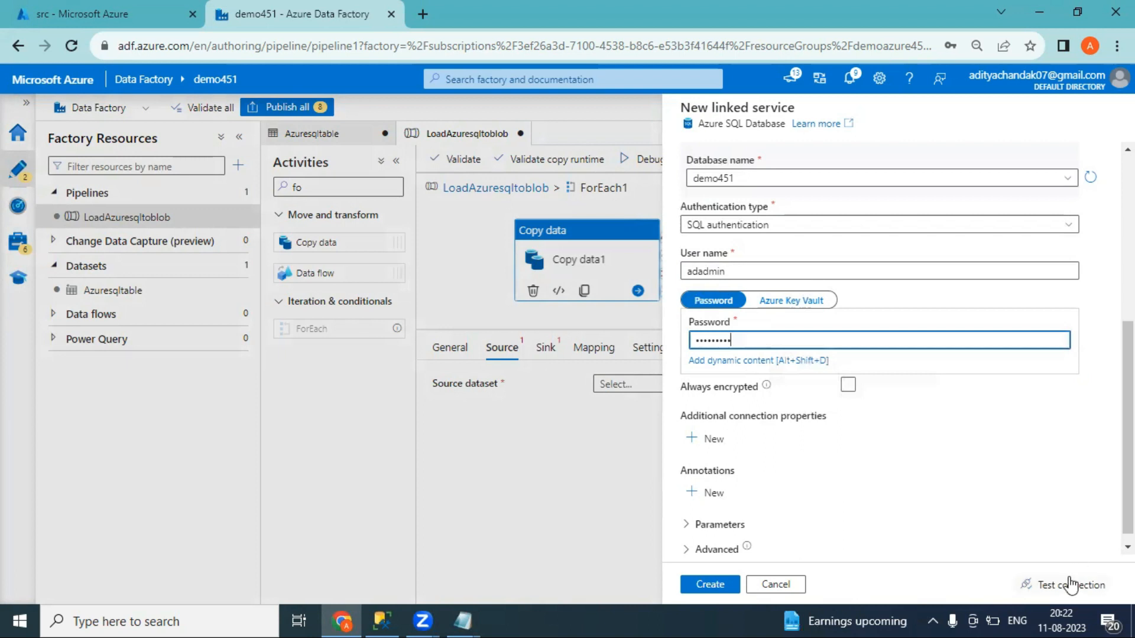
{"action": "left_click", "coordinate": [1070, 585]}
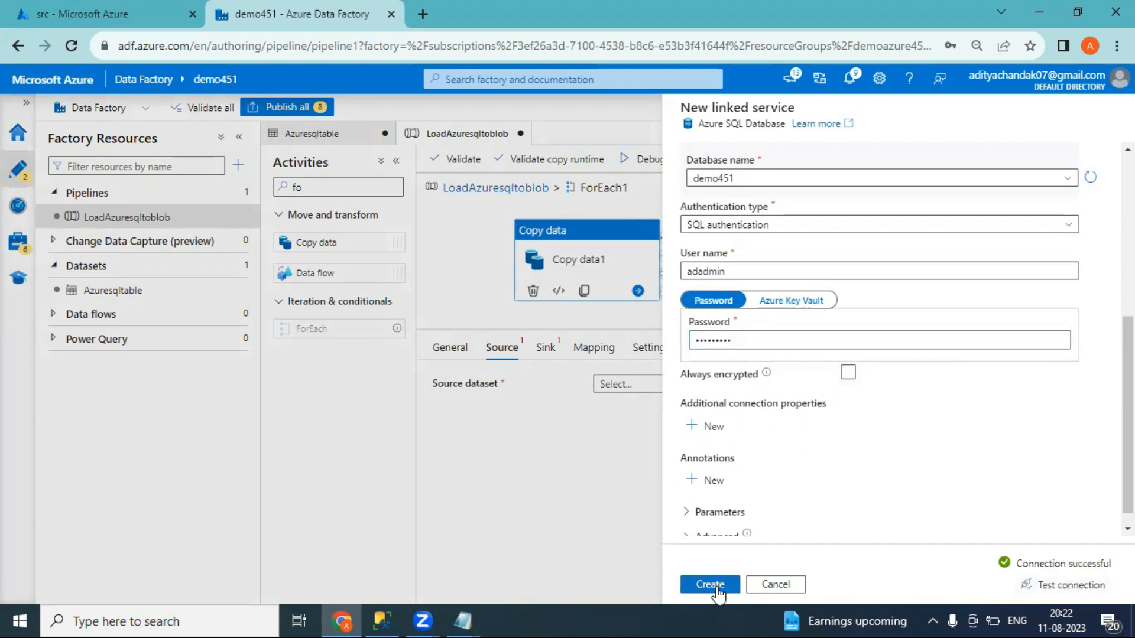
{"action": "left_click", "coordinate": [712, 585]}
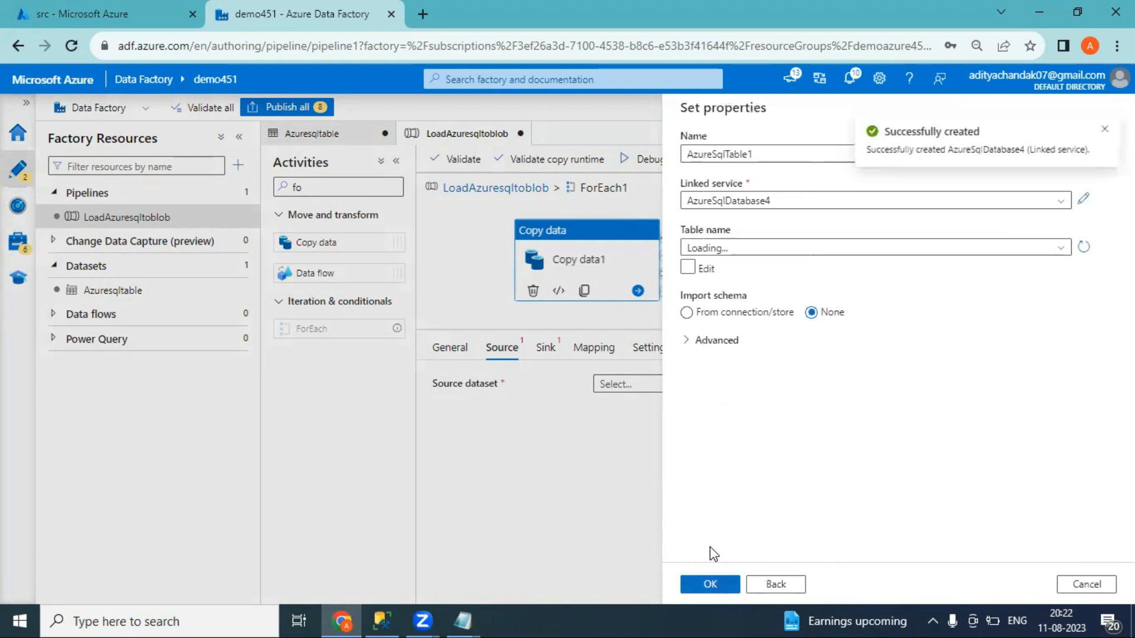
{"action": "left_click", "coordinate": [688, 267]}
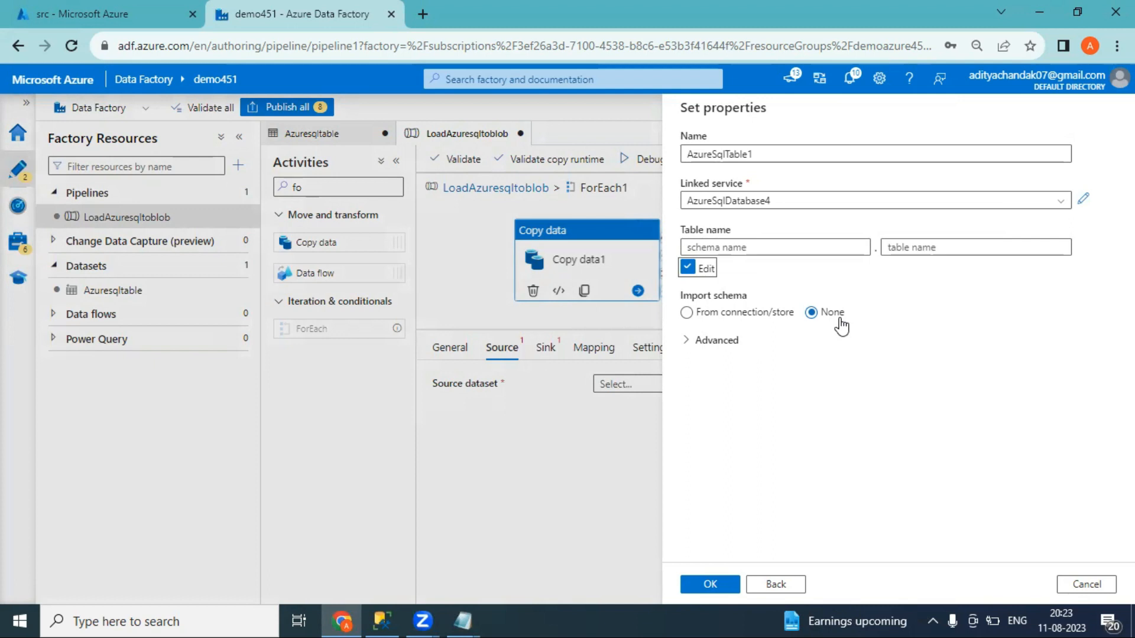
Confirm AzureSqlTable1 as Copy data1's source dataset and open it in its own tab
{"action": "left_click", "coordinate": [710, 584]}
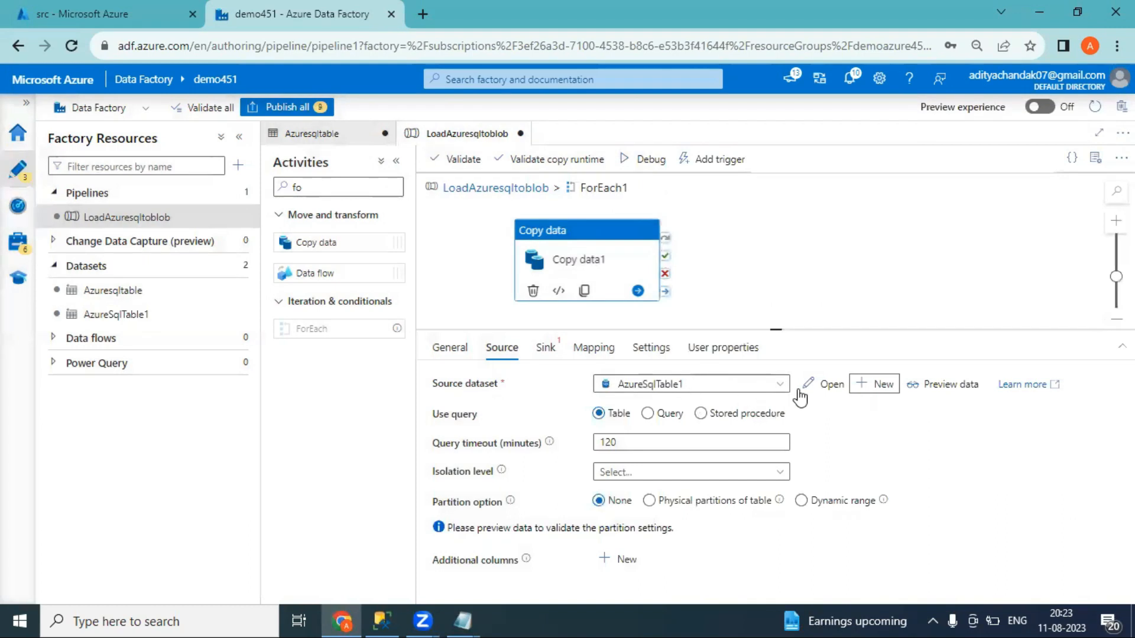
{"action": "left_click", "coordinate": [822, 385]}
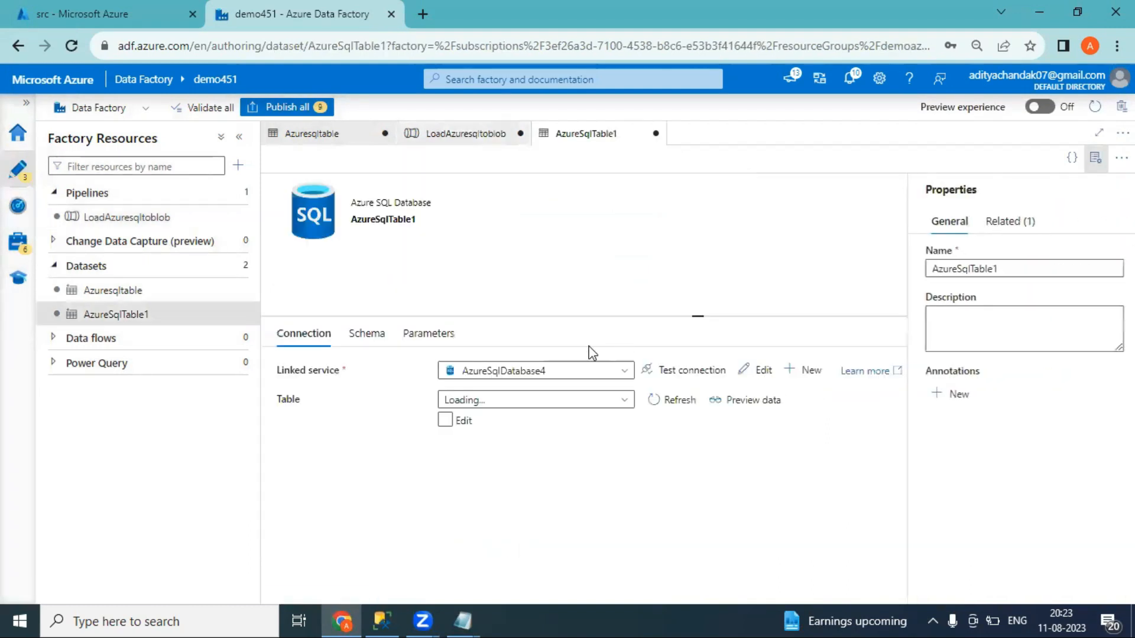
Add two dataset parameters named SchemaName and TableName
{"action": "left_click", "coordinate": [446, 343]}
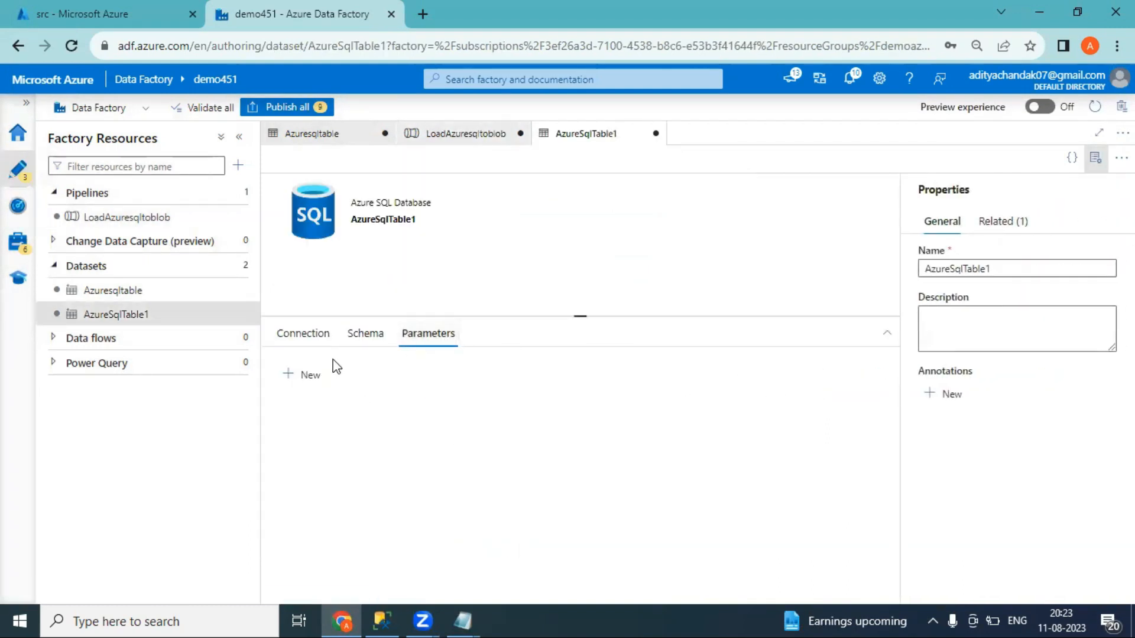
{"action": "left_click", "coordinate": [308, 376]}
{"action": "left_click", "coordinate": [350, 422]}
{"action": "type", "text": "SchemaName"}
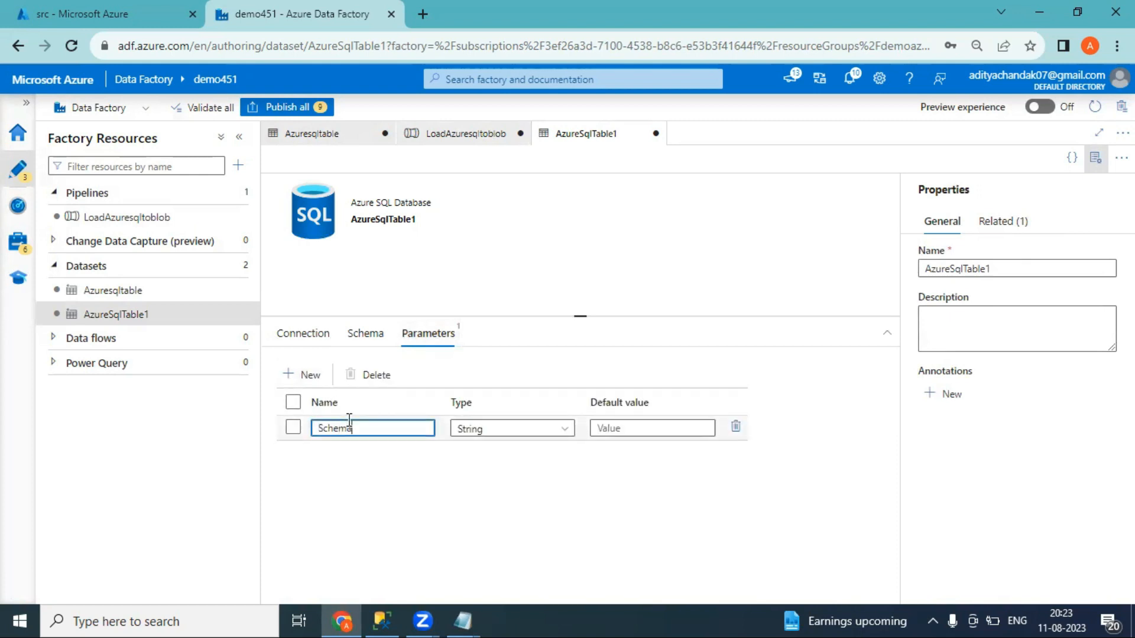
{"action": "left_click", "coordinate": [309, 375]}
{"action": "left_click", "coordinate": [362, 455]}
{"action": "type", "text": "TableName"}
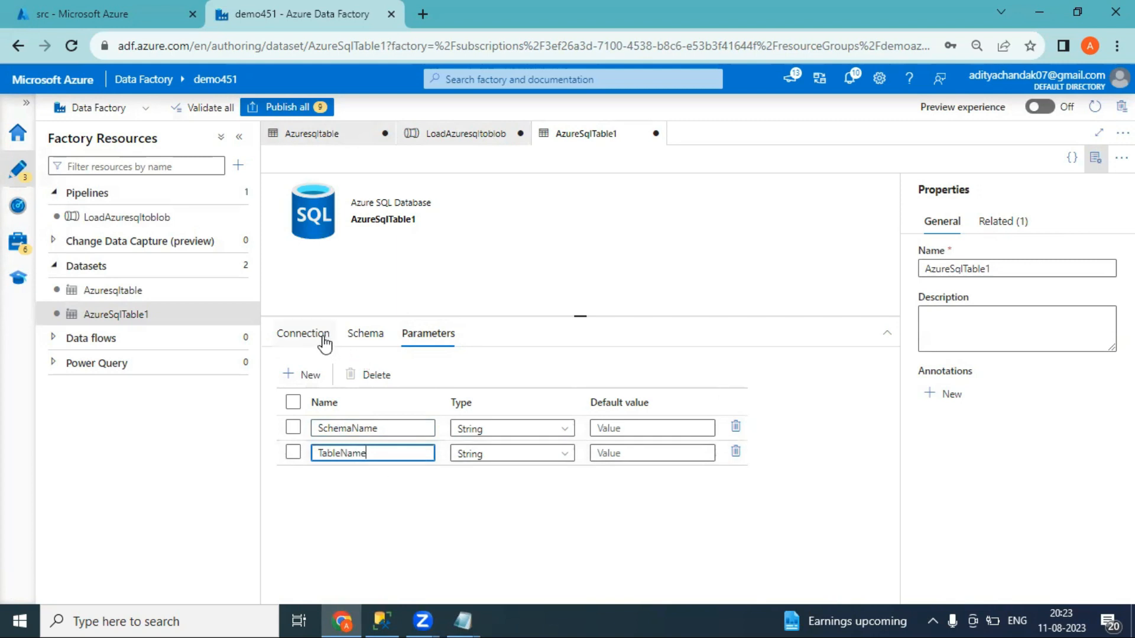
{"action": "left_click", "coordinate": [324, 335]}
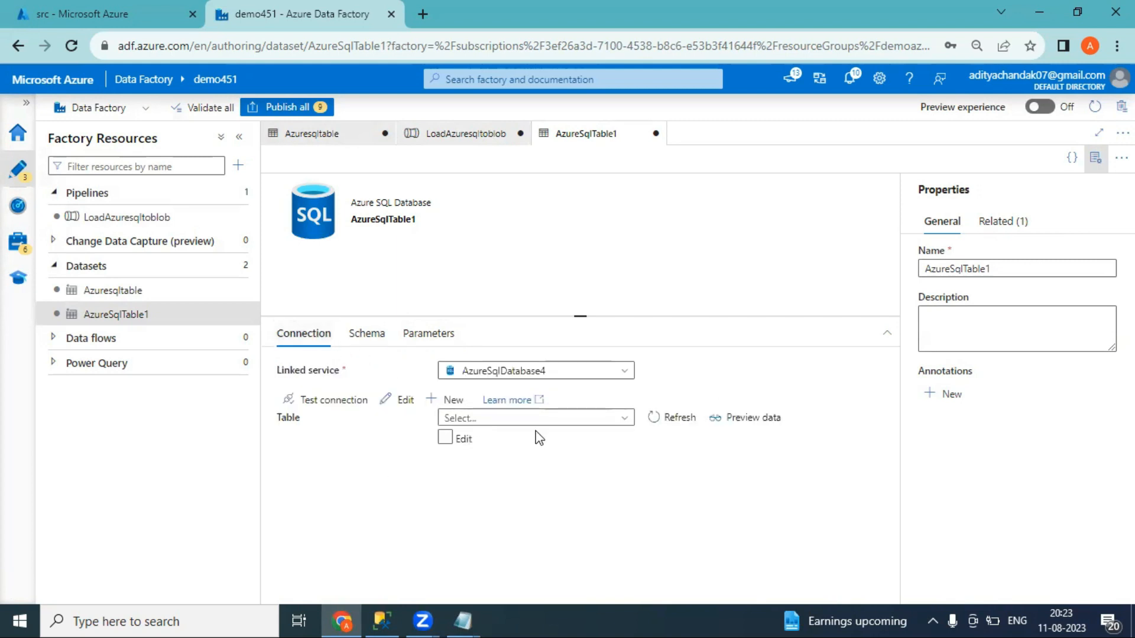
{"action": "left_click", "coordinate": [444, 438]}
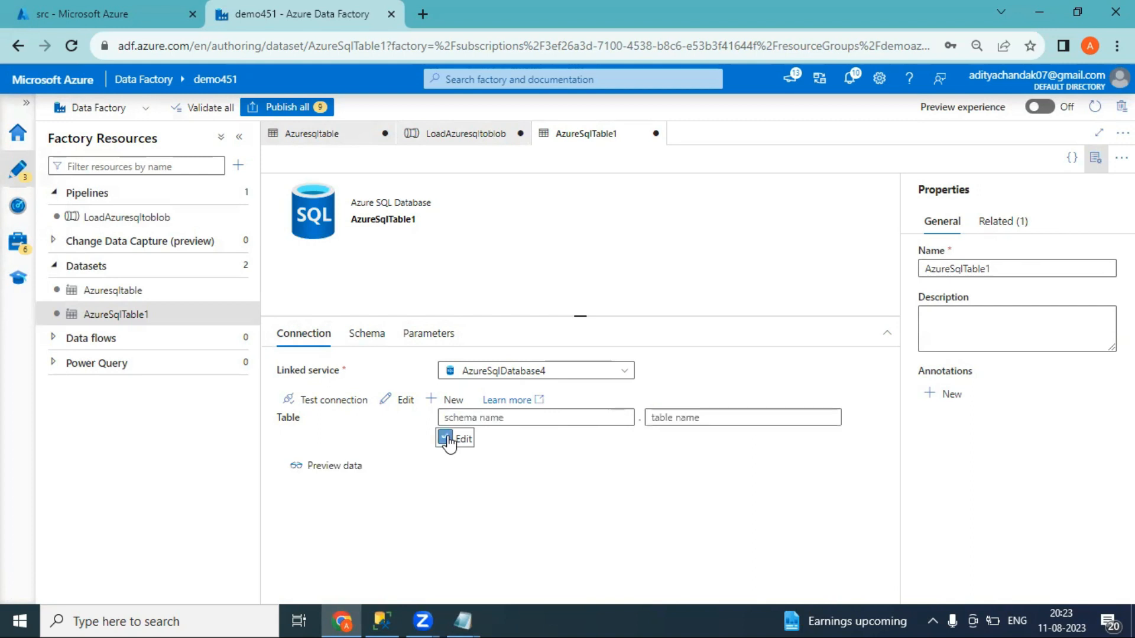
{"action": "left_click", "coordinate": [708, 419]}
{"action": "left_click", "coordinate": [706, 437]}
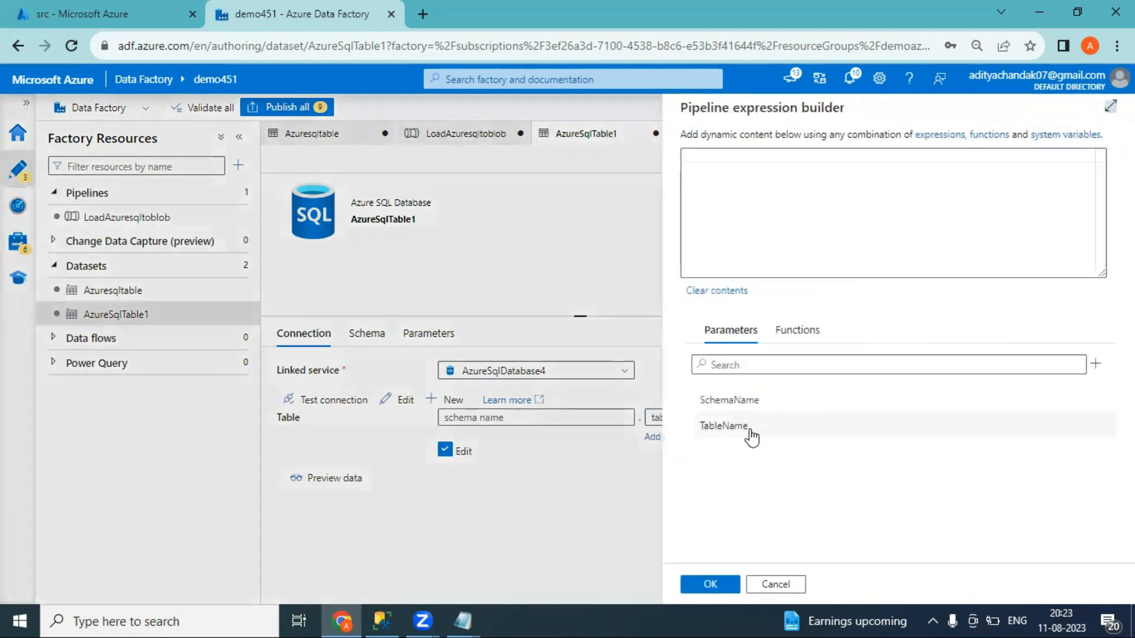
{"action": "left_click", "coordinate": [731, 435]}
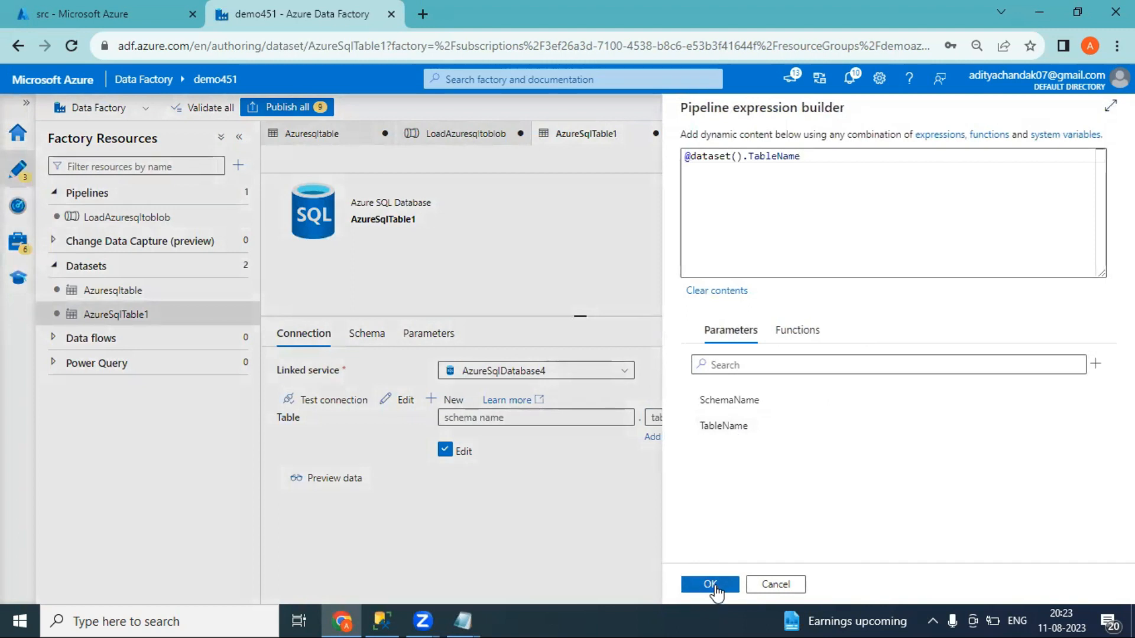
{"action": "left_click", "coordinate": [710, 584]}
{"action": "left_click", "coordinate": [550, 419]}
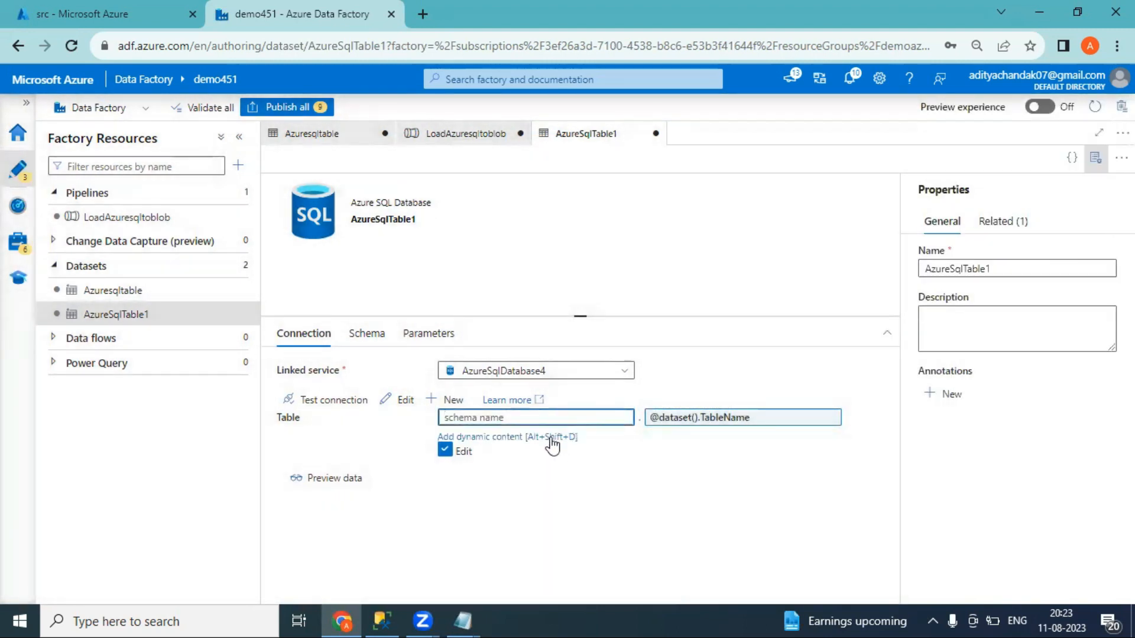
{"action": "left_click", "coordinate": [551, 439]}
{"action": "left_click", "coordinate": [721, 401]}
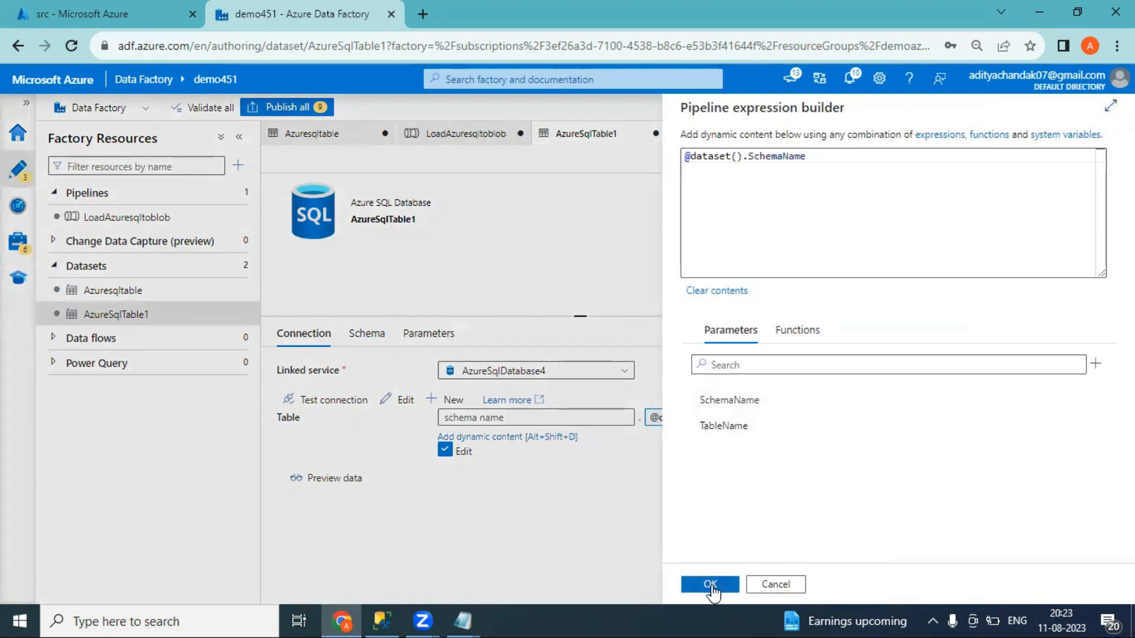
{"action": "left_click", "coordinate": [712, 584]}
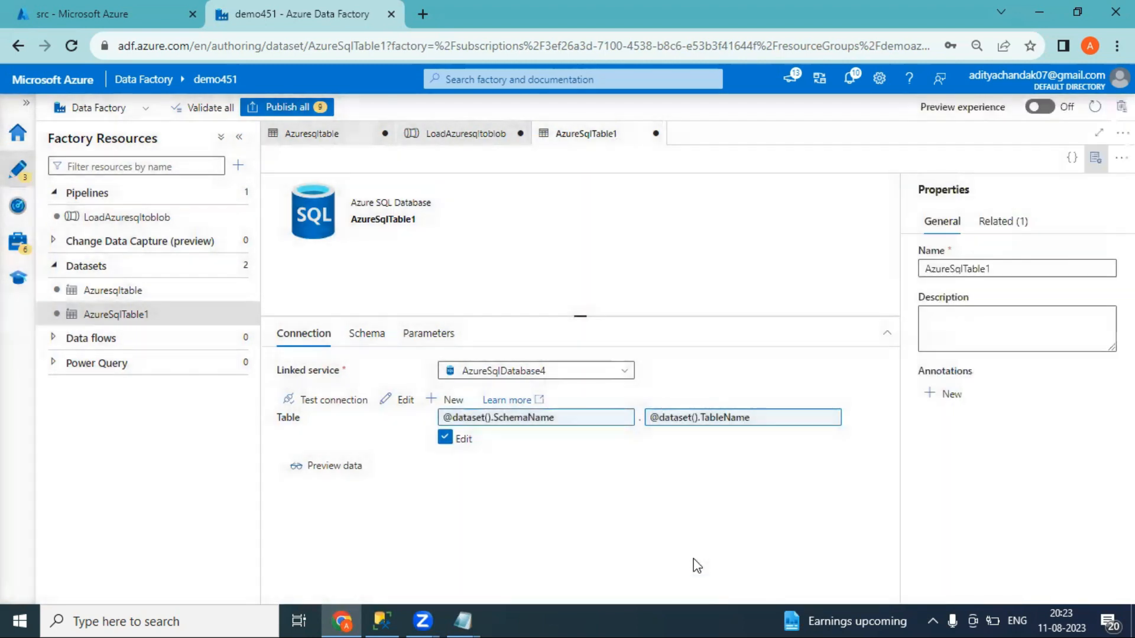
Back in LoadAzuresqltoblob, reselect AzureSqlTable1 so the SchemaName and TableName properties appear
{"action": "left_click", "coordinate": [436, 140]}
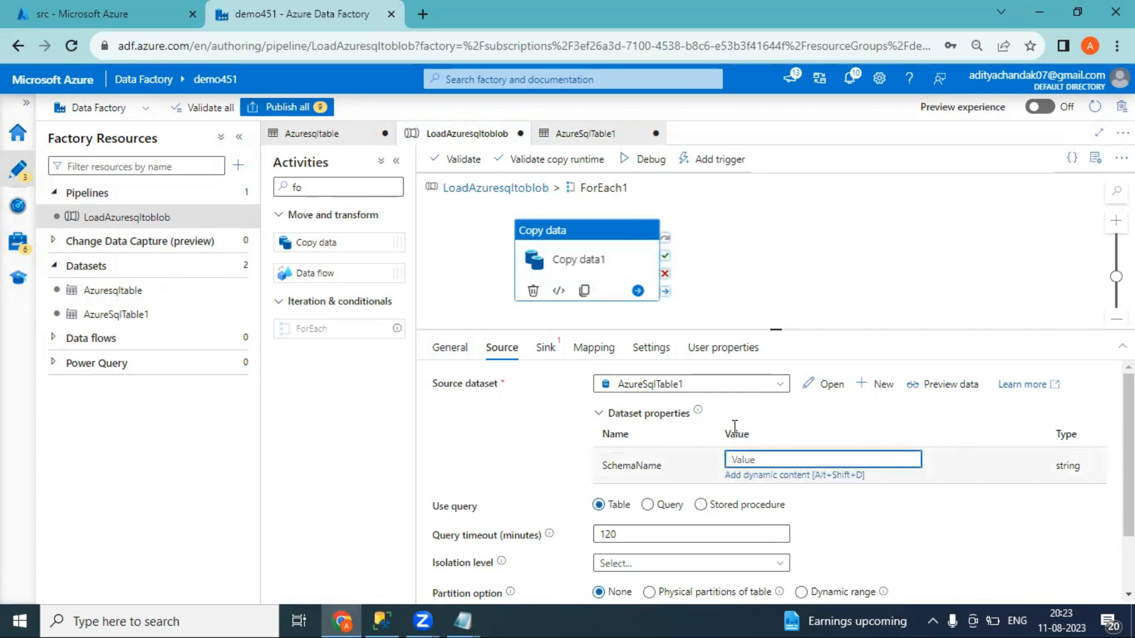
{"action": "left_click", "coordinate": [760, 385]}
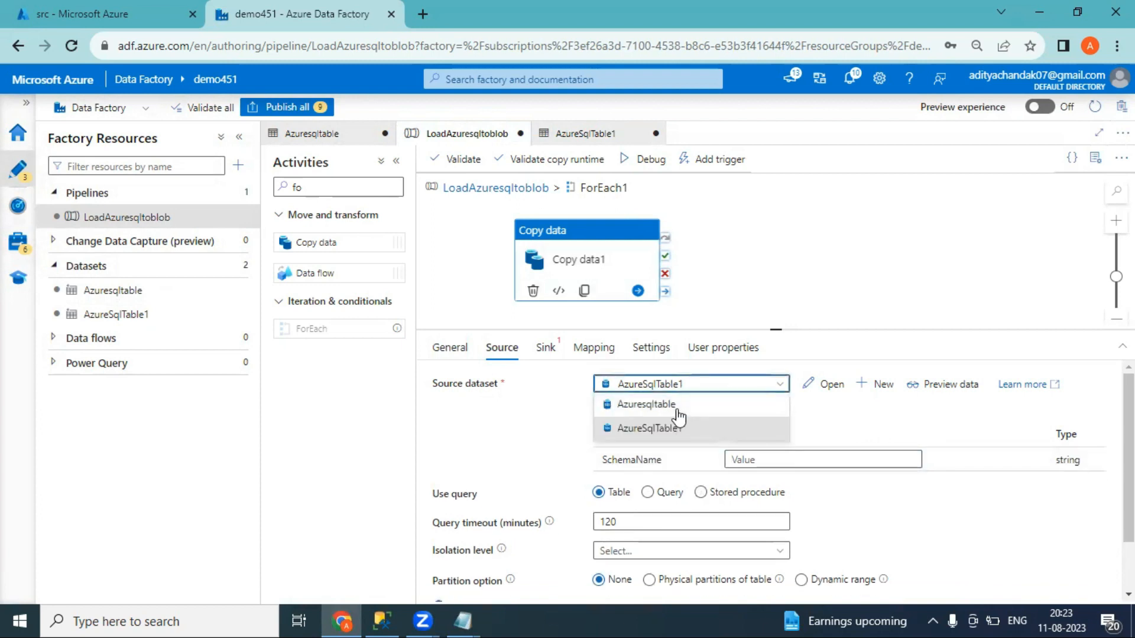
{"action": "left_click", "coordinate": [677, 406]}
{"action": "left_click", "coordinate": [674, 385]}
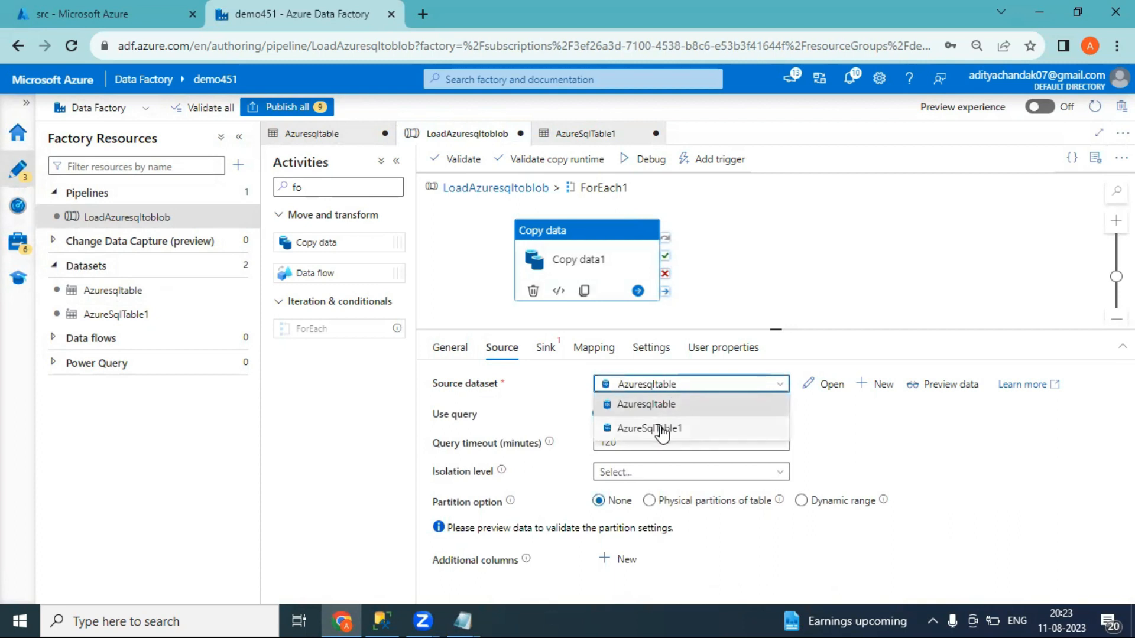
{"action": "left_click", "coordinate": [662, 433]}
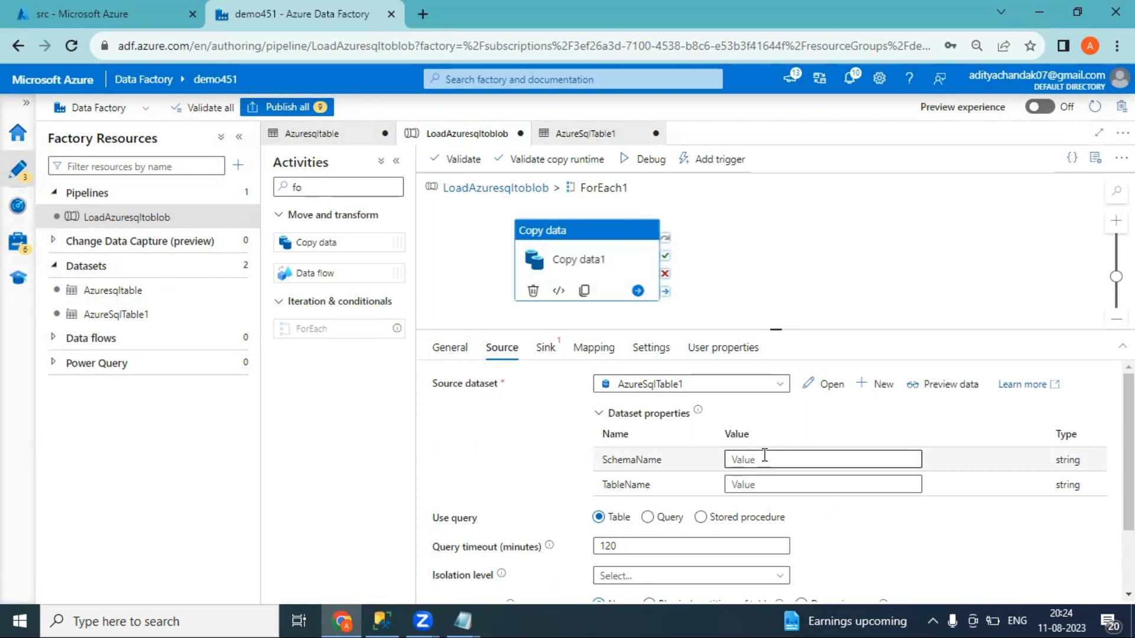
{"action": "left_click", "coordinate": [765, 460]}
{"action": "left_click", "coordinate": [763, 475]}
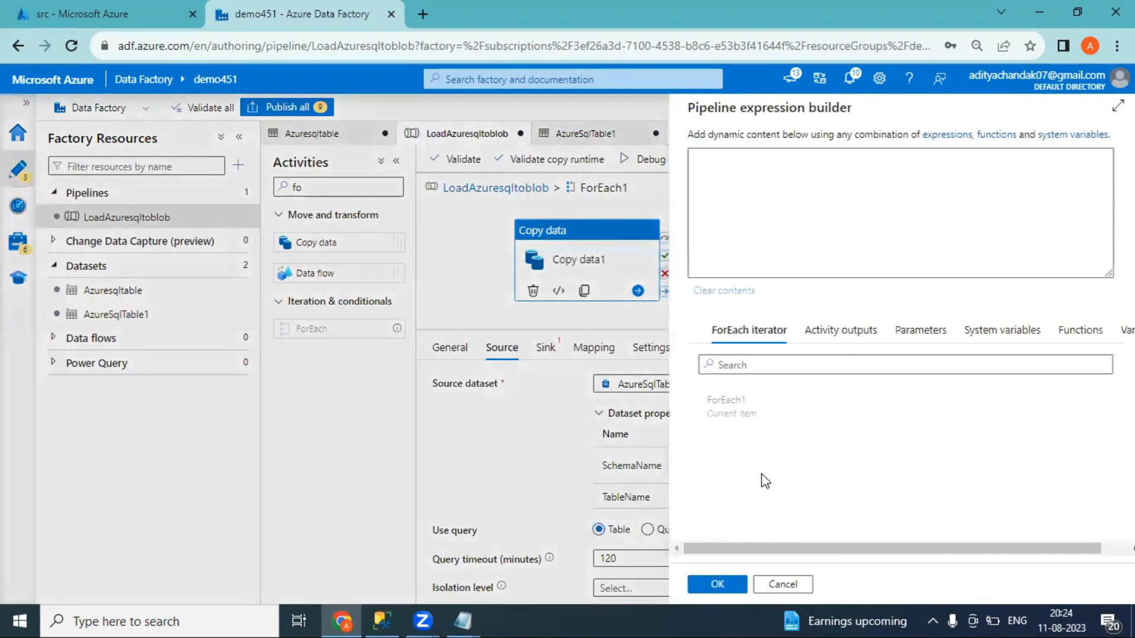
{"action": "left_click", "coordinate": [755, 412]}
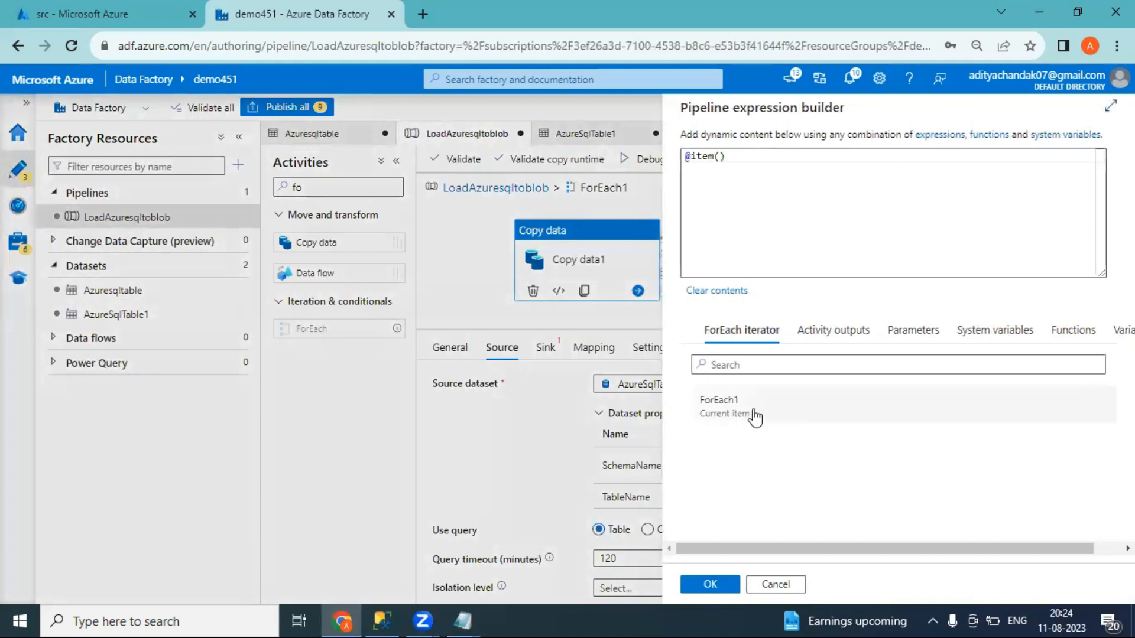
{"action": "left_click", "coordinate": [751, 157]}
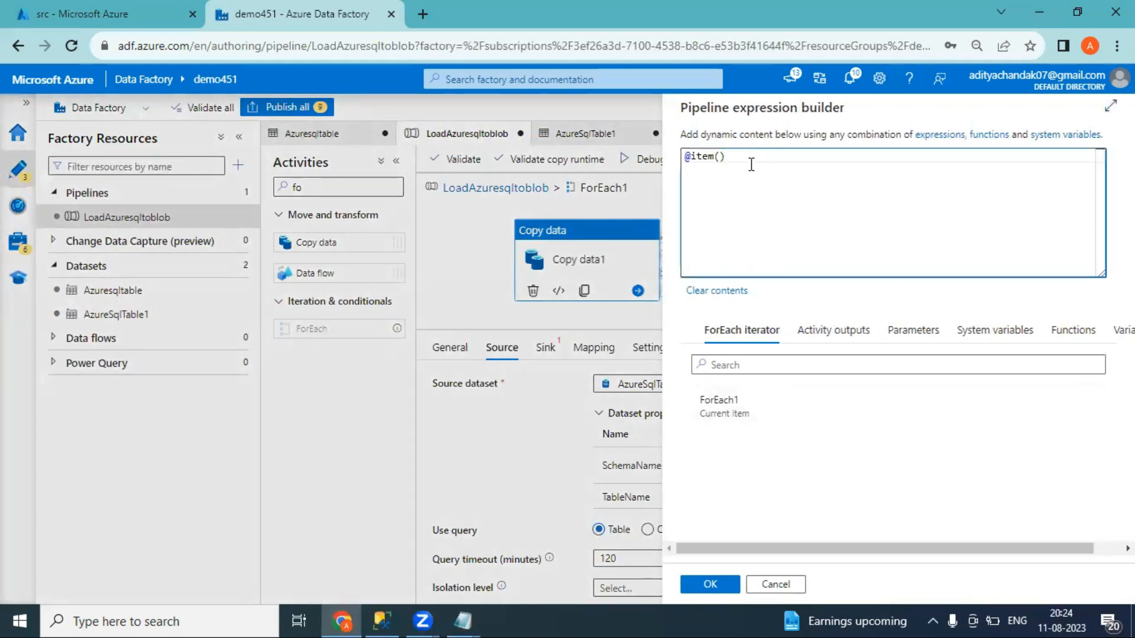
{"action": "left_click", "coordinate": [769, 586]}
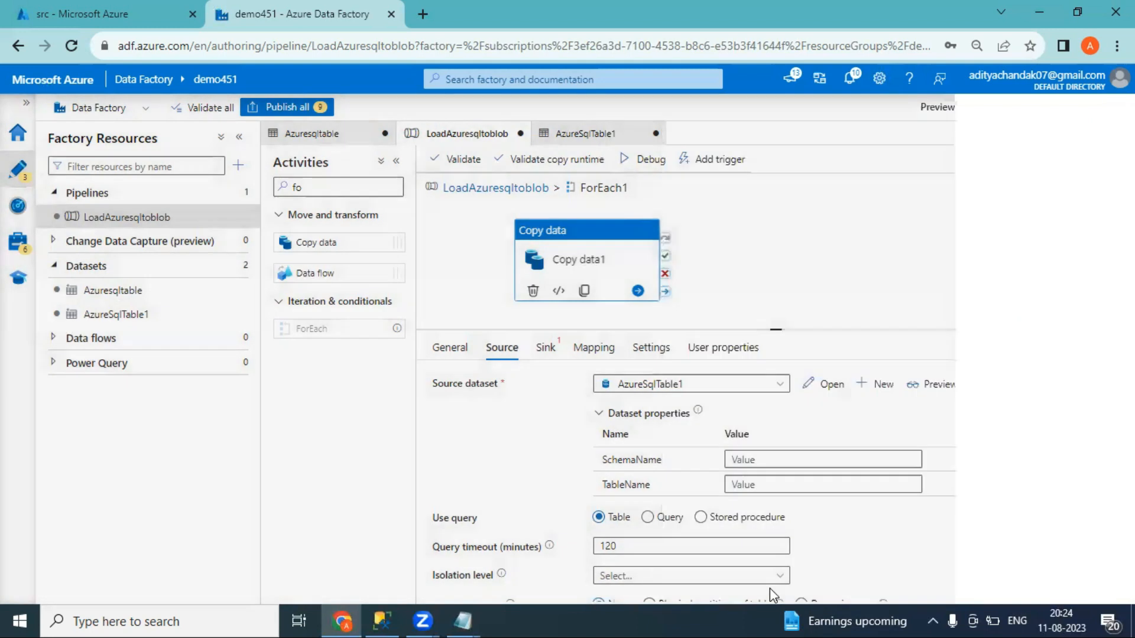
{"action": "left_click", "coordinate": [750, 460]}
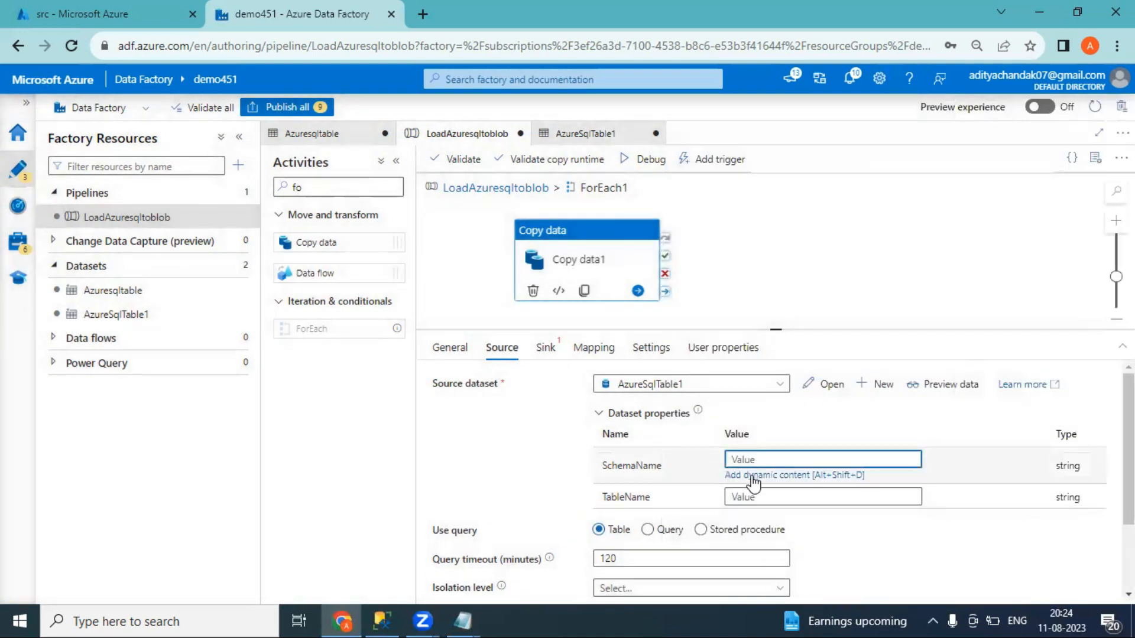
{"action": "left_click", "coordinate": [750, 474]}
{"action": "left_click", "coordinate": [717, 409]}
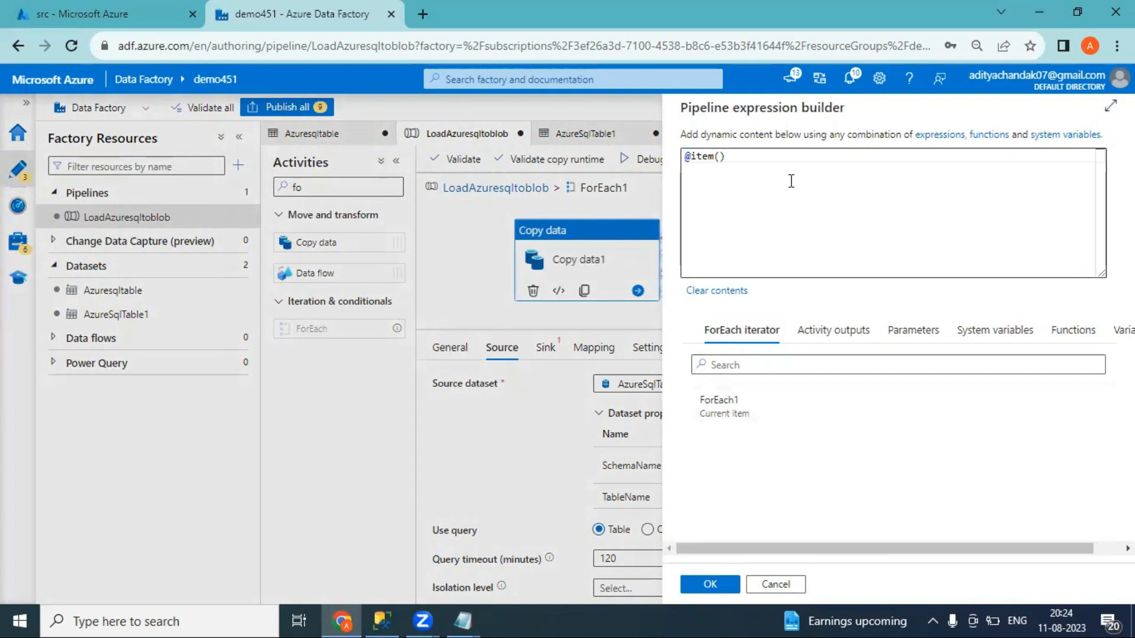
{"action": "left_click", "coordinate": [382, 620]}
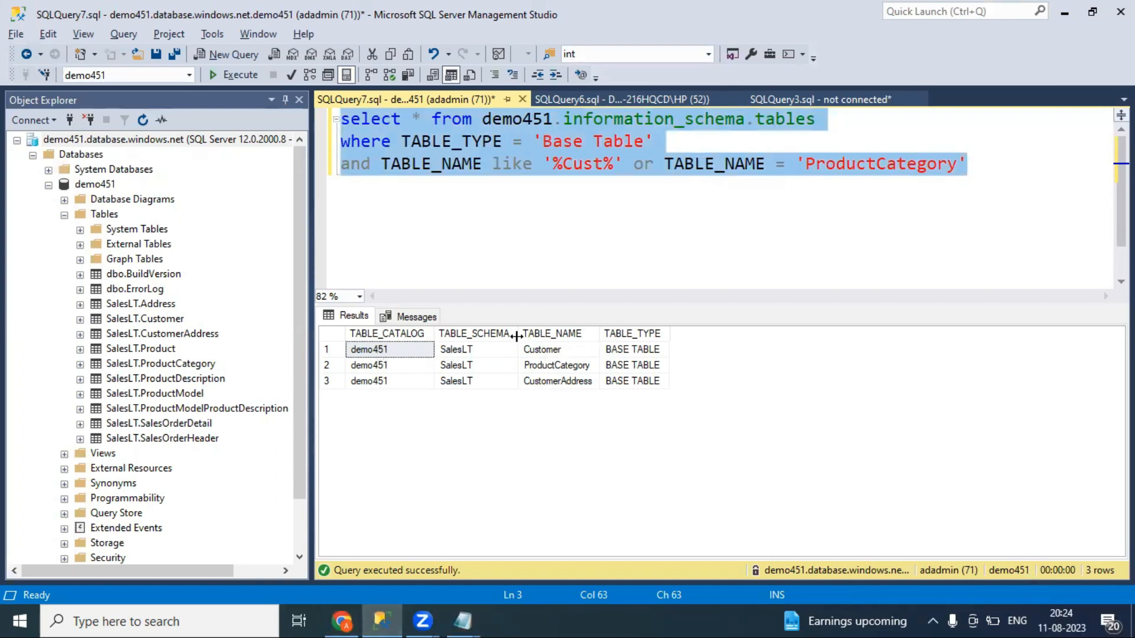
{"action": "key", "text": "alt+Tab"}
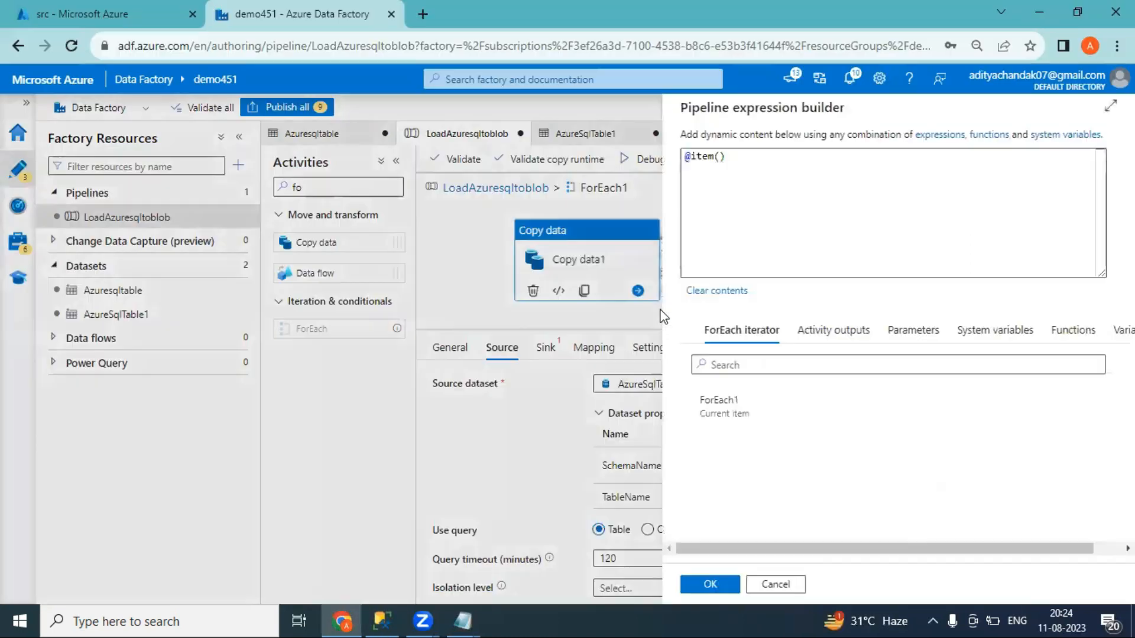
{"action": "left_click", "coordinate": [766, 164]}
{"action": "type", "text": "."}
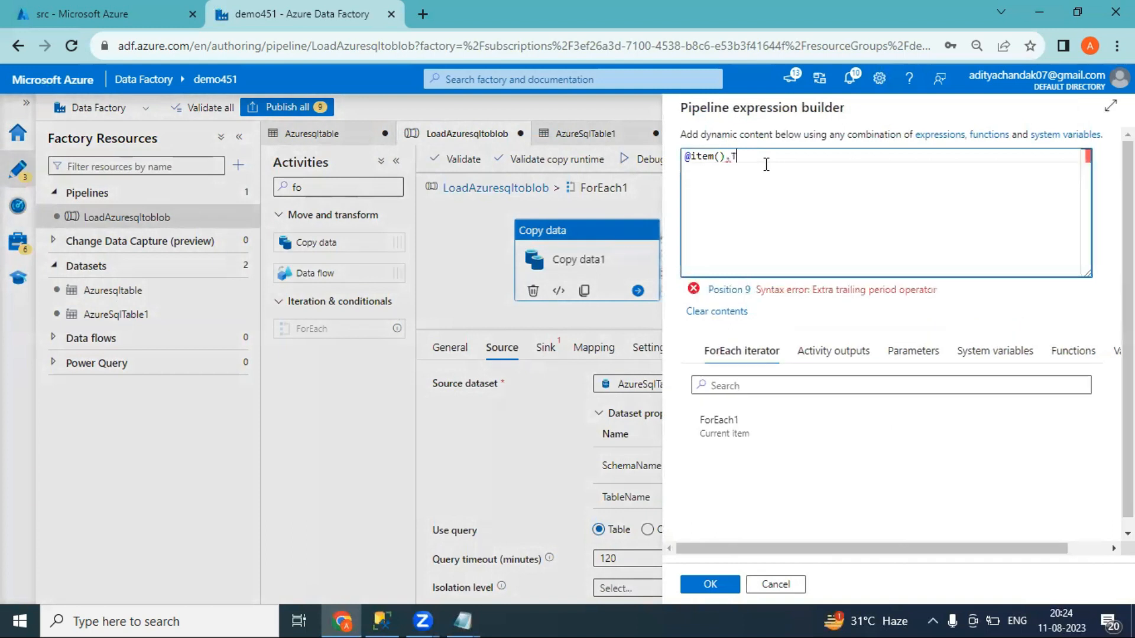
{"action": "type", "text": "TA"}
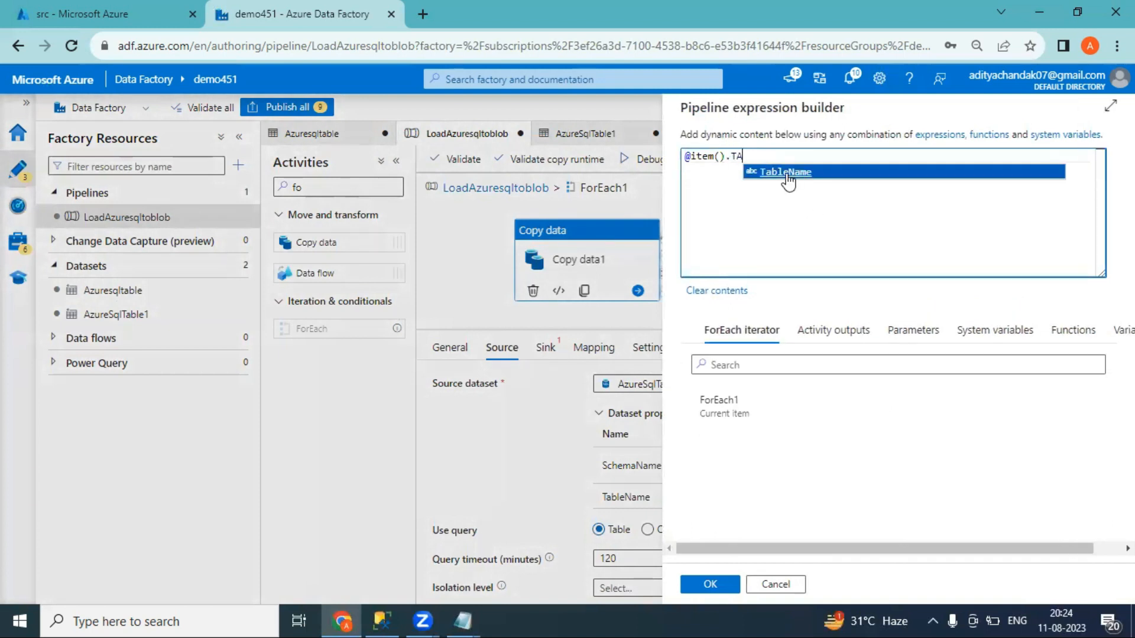
{"action": "type", "text": "BLE_SCHEMA"}
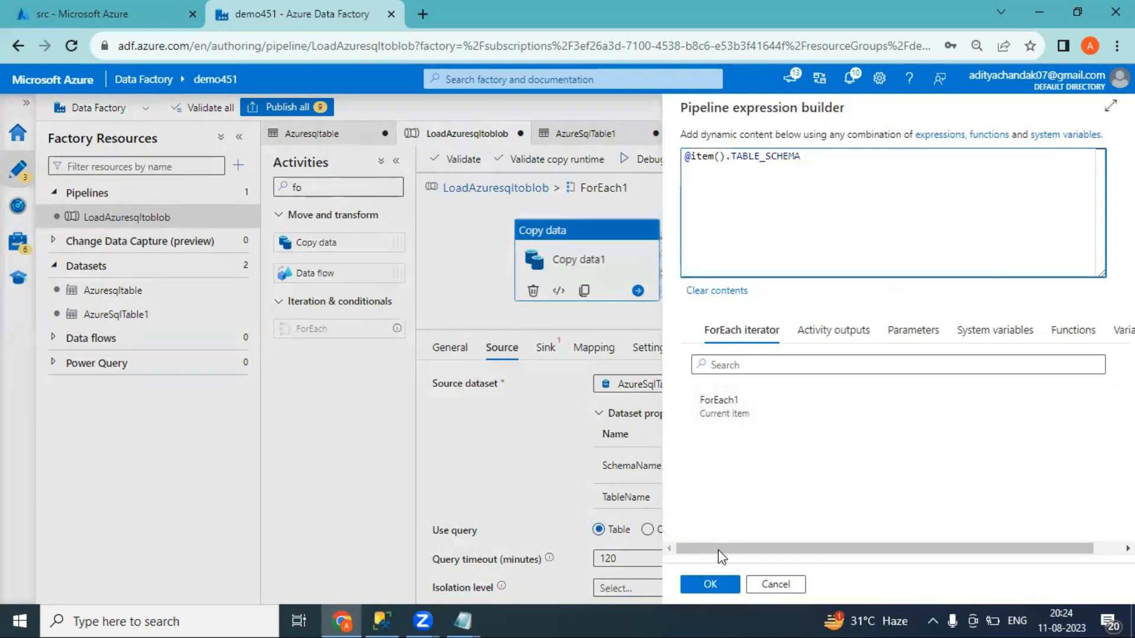
{"action": "left_click", "coordinate": [709, 585]}
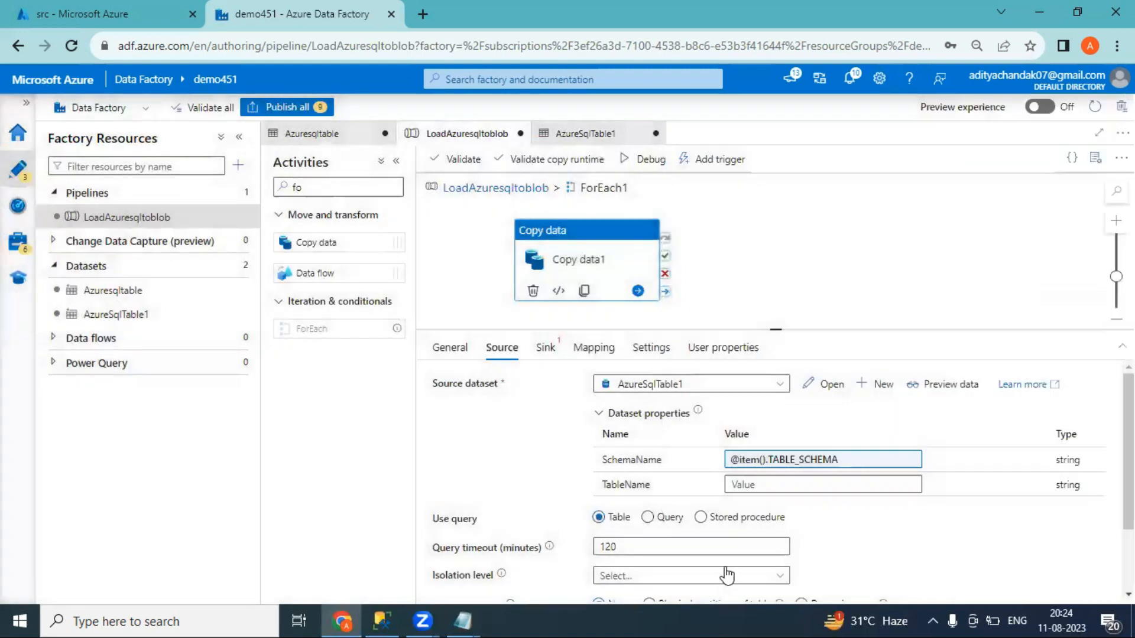
{"action": "left_click", "coordinate": [770, 490]}
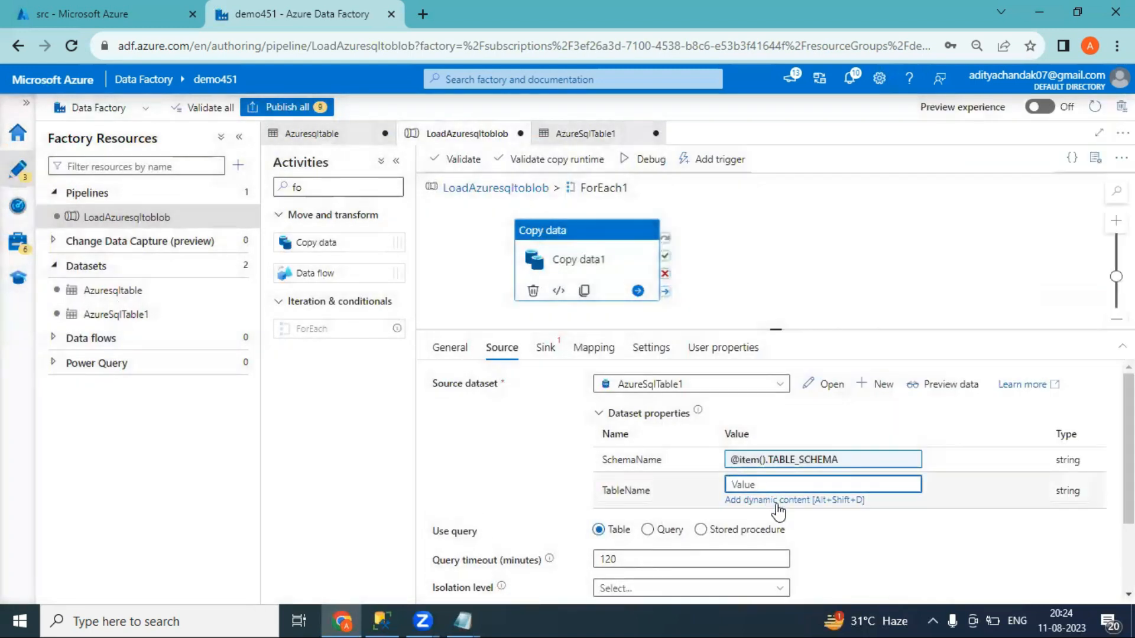
{"action": "left_click", "coordinate": [777, 502]}
{"action": "left_click", "coordinate": [736, 402]}
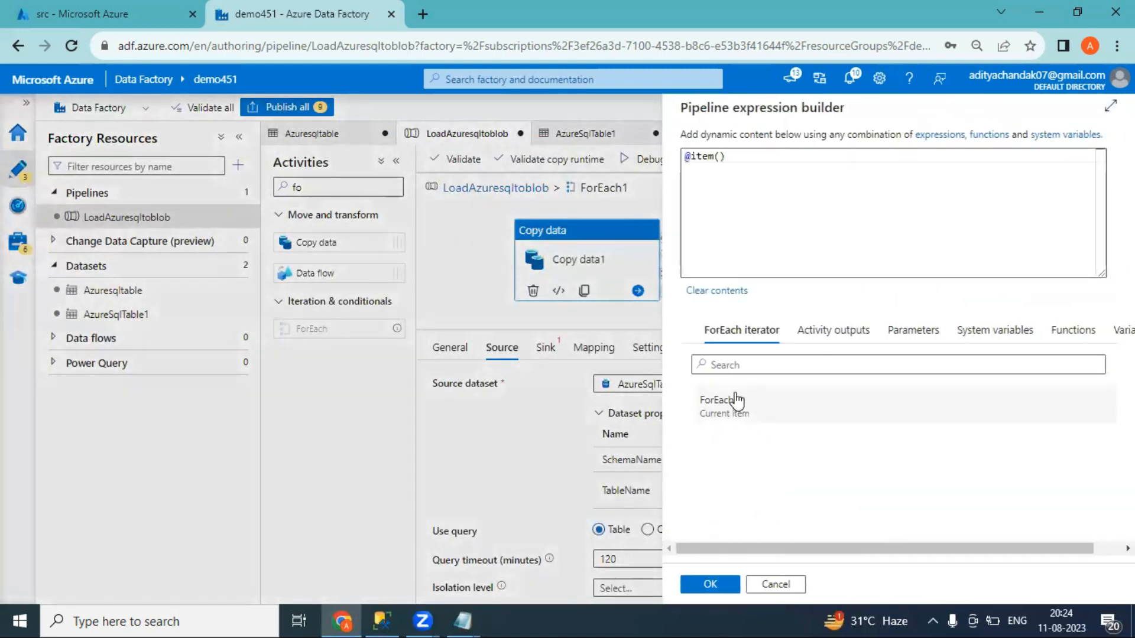
{"action": "left_click", "coordinate": [774, 164]}
{"action": "type", "text": "."}
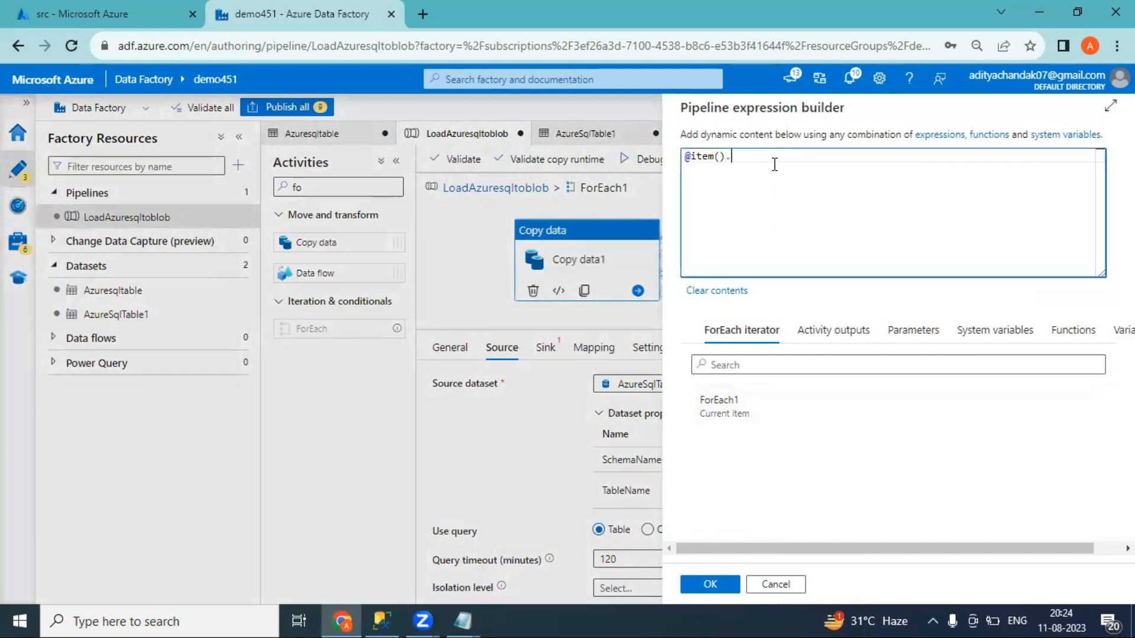
{"action": "type", "text": "TABLE_NAME"}
{"action": "left_click", "coordinate": [711, 585]}
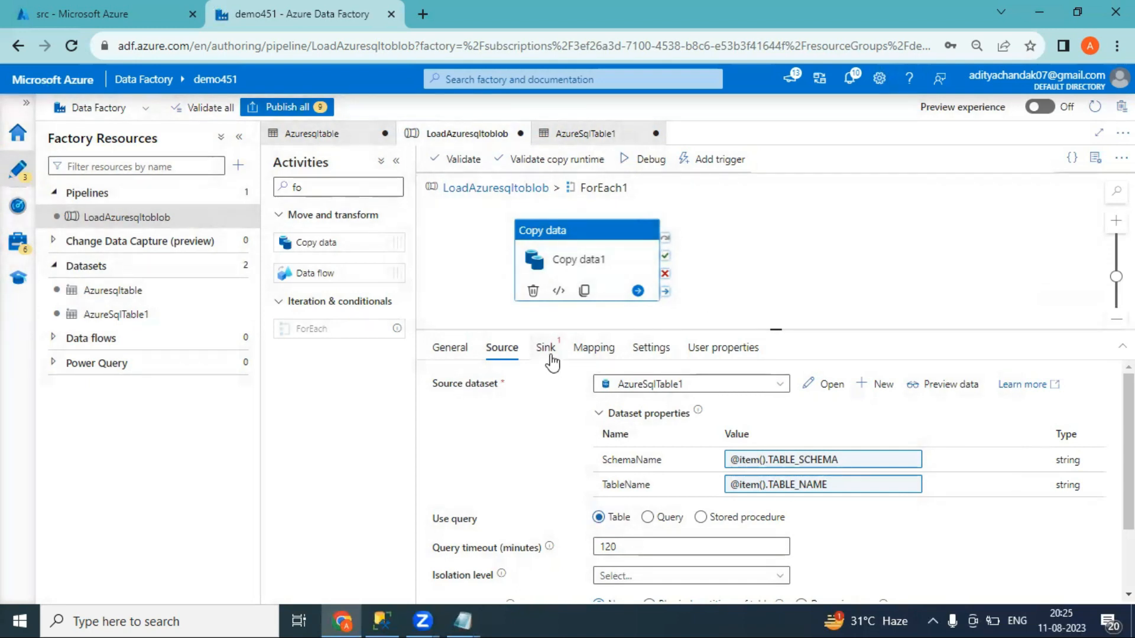
On the Sink tab, begin a new Azure Blob Storage DelimitedText dataset and list its linked services
{"action": "left_click", "coordinate": [547, 350]}
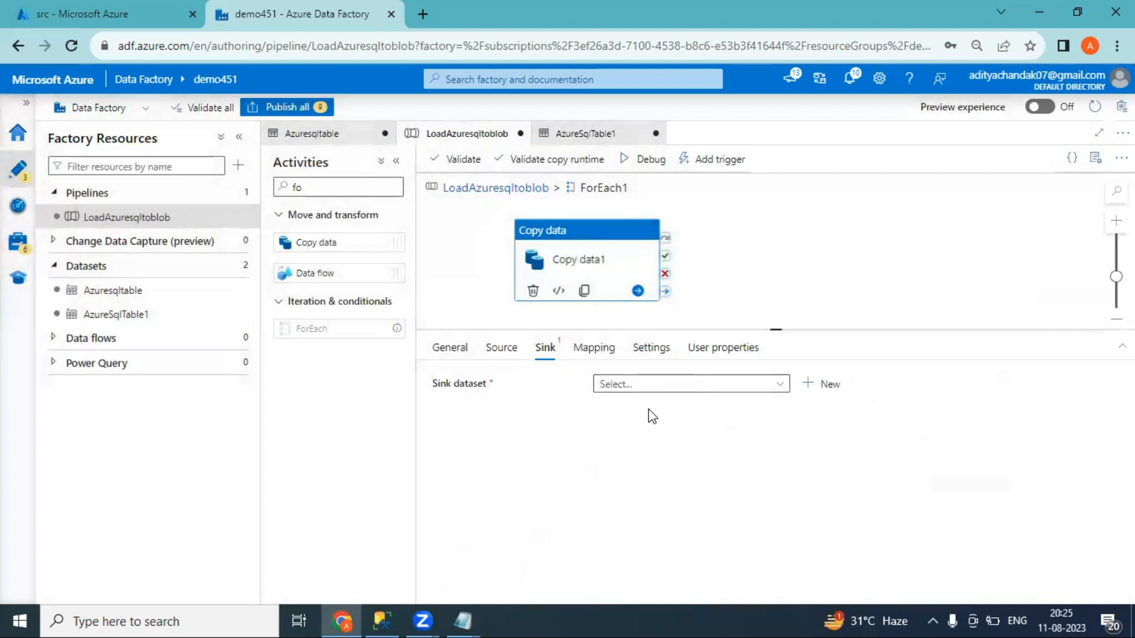
{"action": "left_click", "coordinate": [820, 385]}
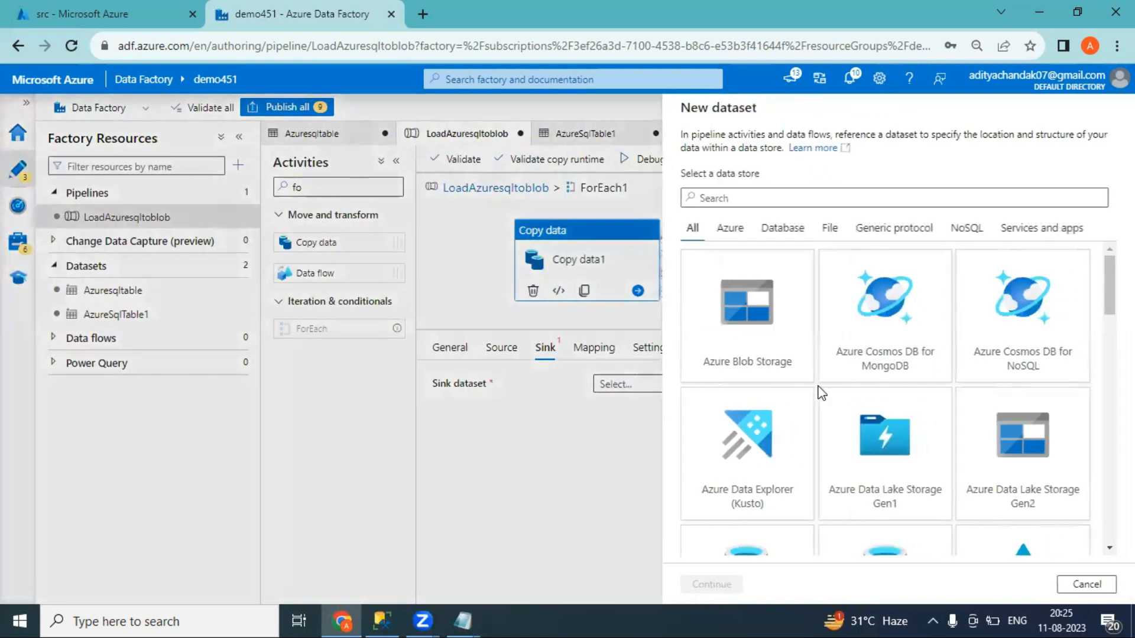
{"action": "double_click", "coordinate": [742, 335]}
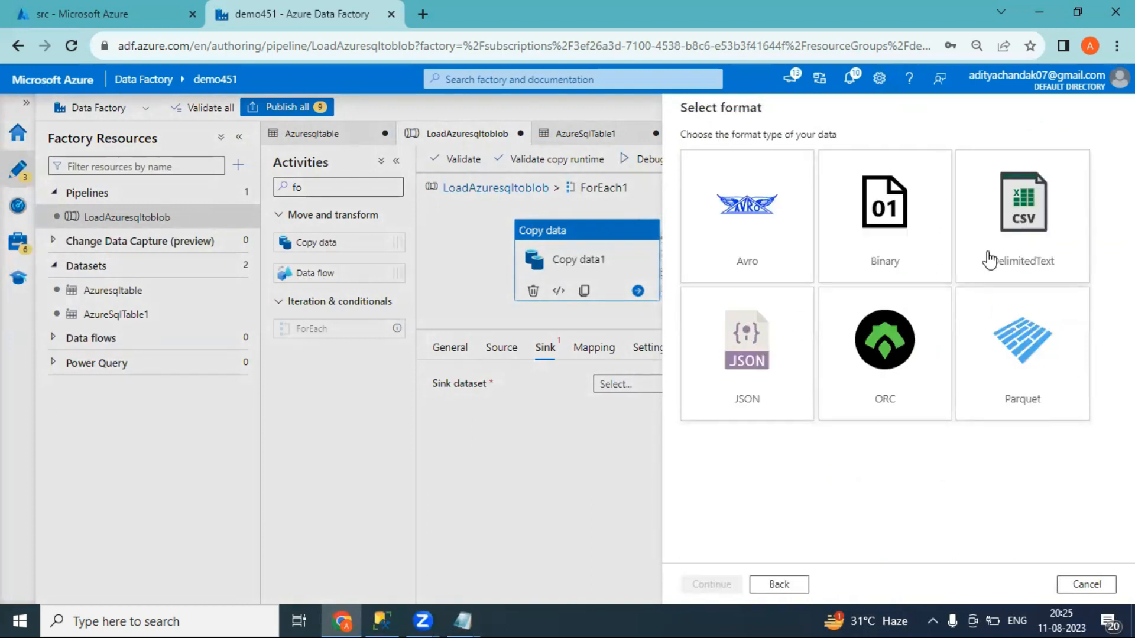
{"action": "double_click", "coordinate": [989, 260]}
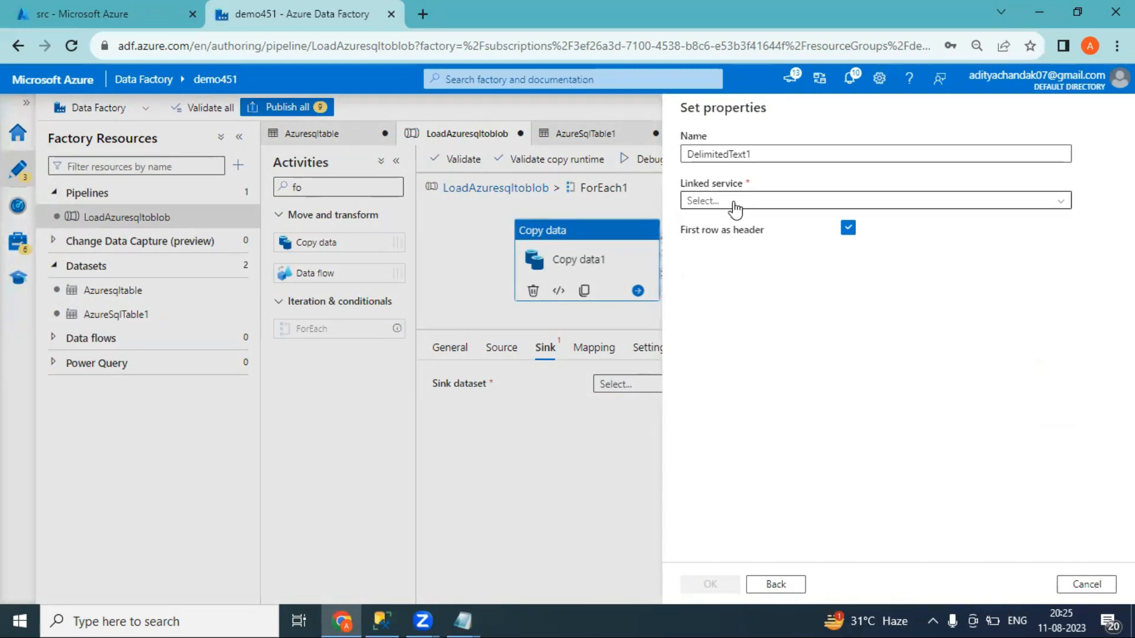
{"action": "left_click", "coordinate": [733, 203]}
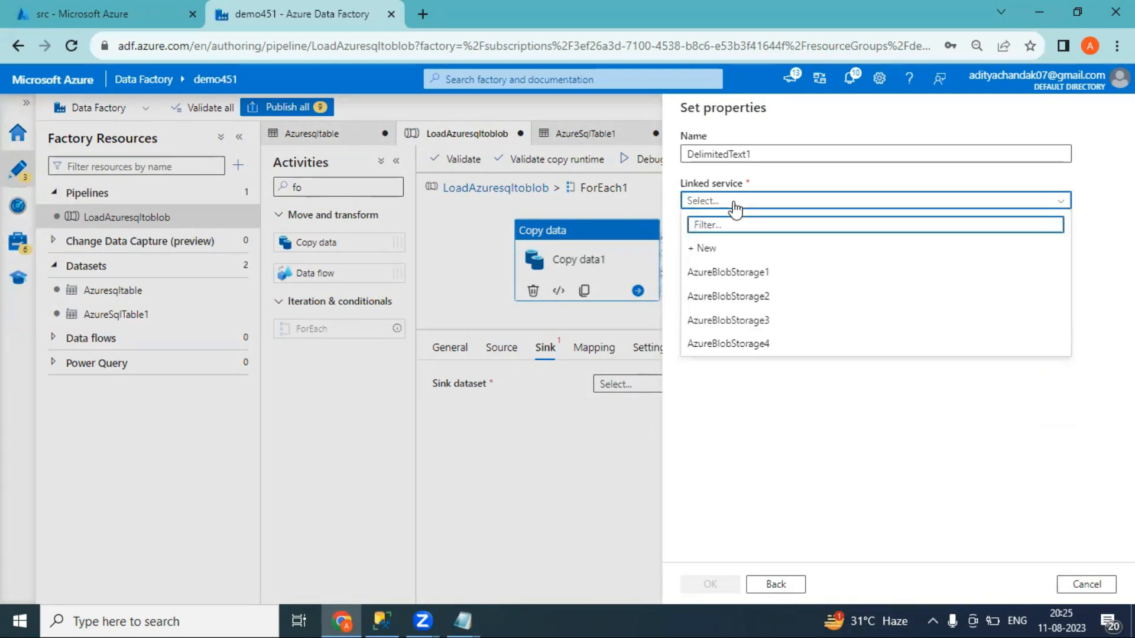
Create a Blob Storage linked service on the Pay-As-You-Go subscription's demofirstpipeline1 account
{"action": "left_click", "coordinate": [703, 248]}
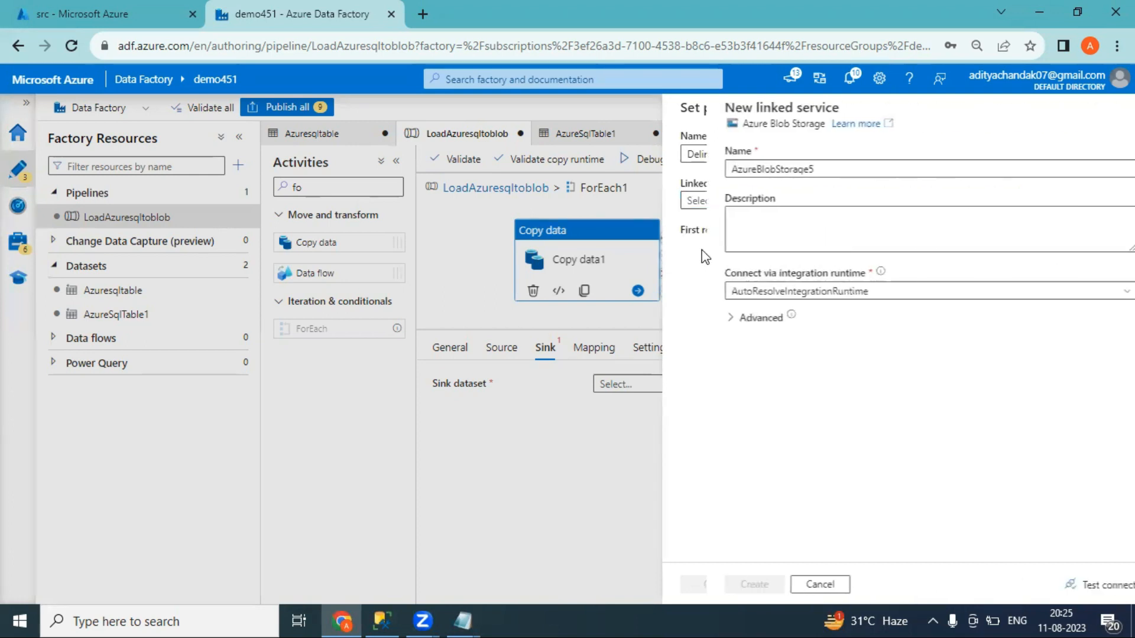
{"action": "scroll", "coordinate": [736, 322], "scroll_direction": "down", "scroll_amount": 3}
{"action": "left_click", "coordinate": [717, 282]}
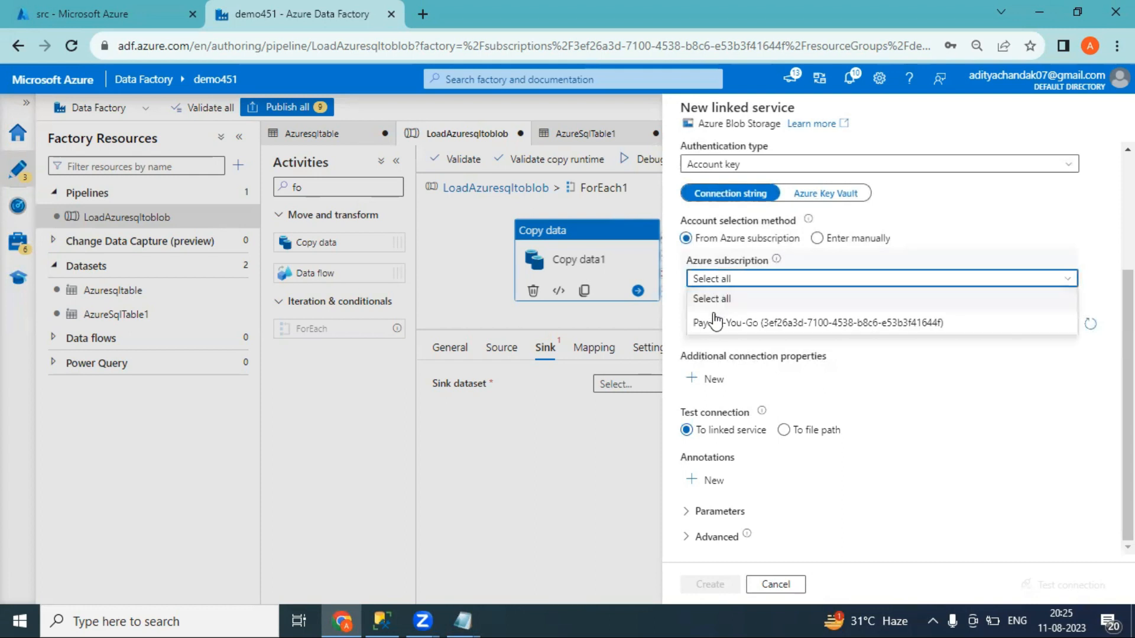
{"action": "left_click", "coordinate": [717, 322]}
{"action": "left_click", "coordinate": [716, 324]}
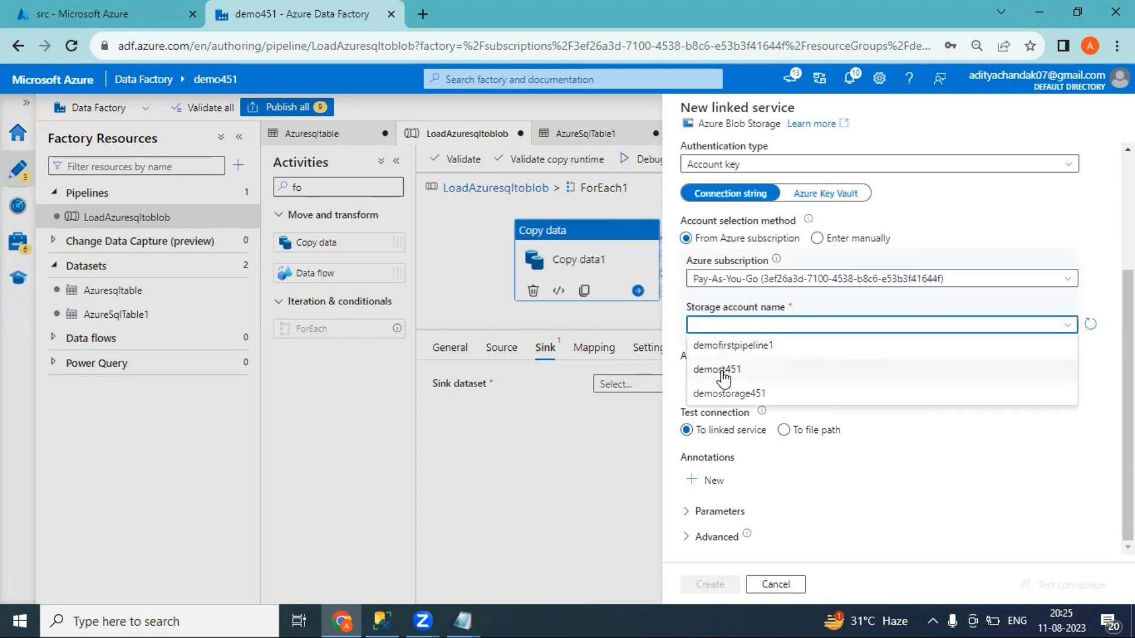
{"action": "left_click", "coordinate": [722, 347]}
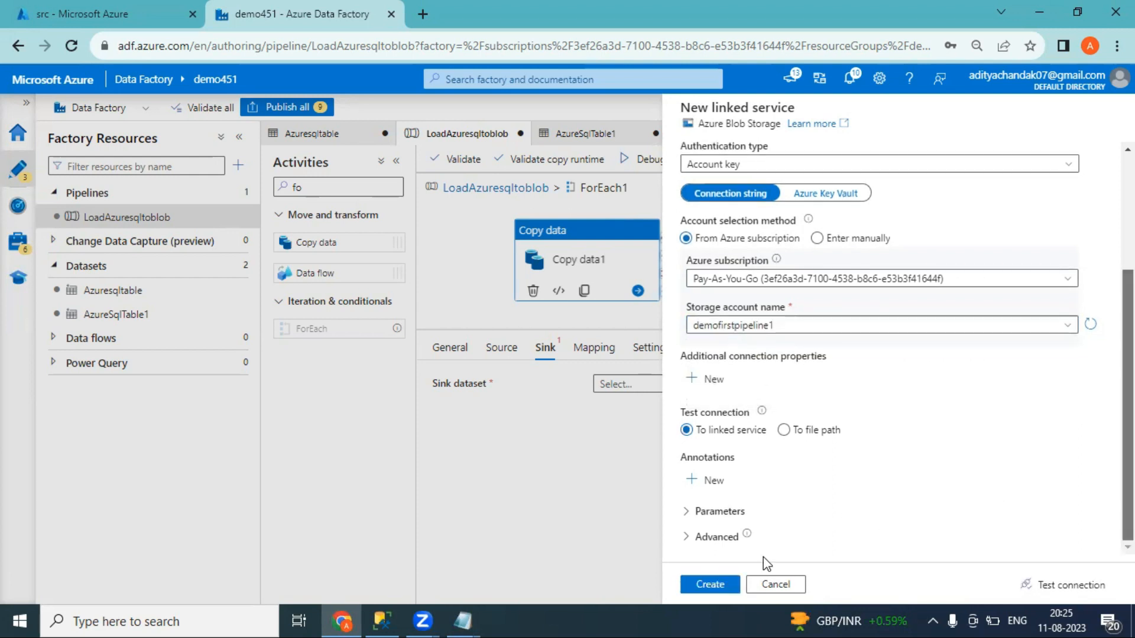
{"action": "left_click", "coordinate": [710, 585]}
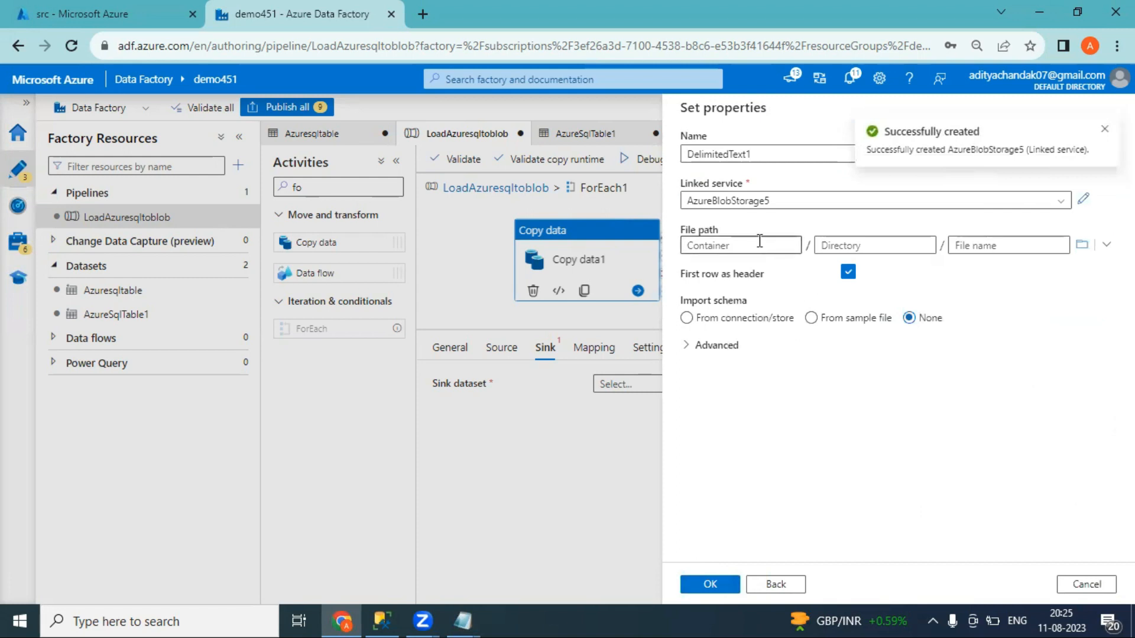
Set DelimitedText1's file path to the src container, finish the dataset, and switch to the Azure portal
{"action": "left_click", "coordinate": [1082, 248]}
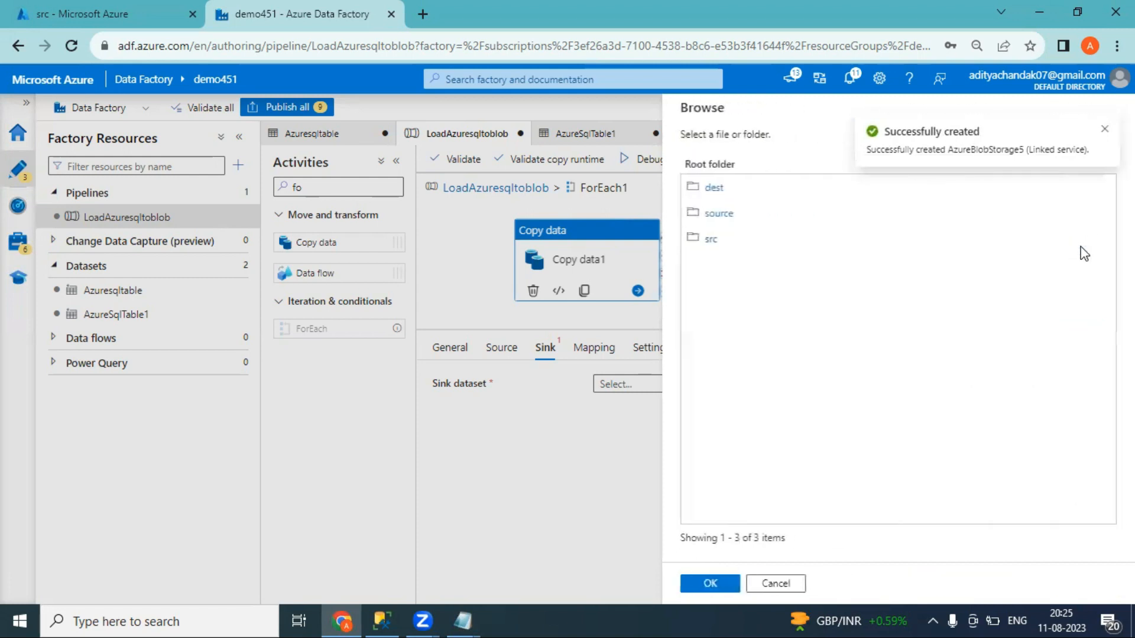
{"action": "left_click", "coordinate": [711, 240]}
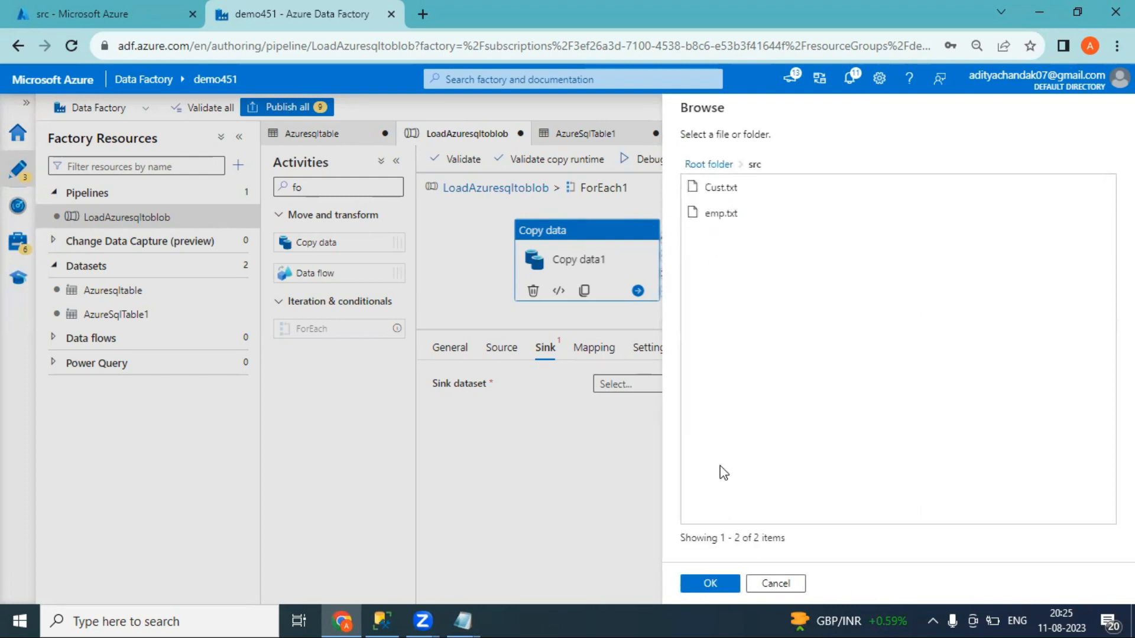
{"action": "left_click", "coordinate": [716, 586]}
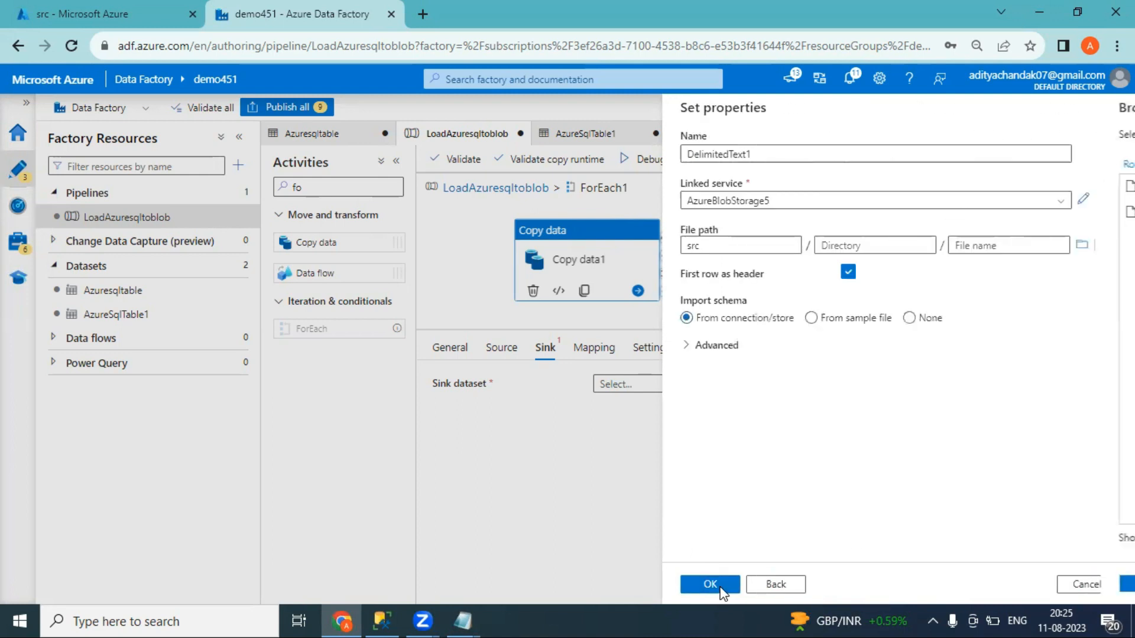
{"action": "left_click", "coordinate": [726, 590]}
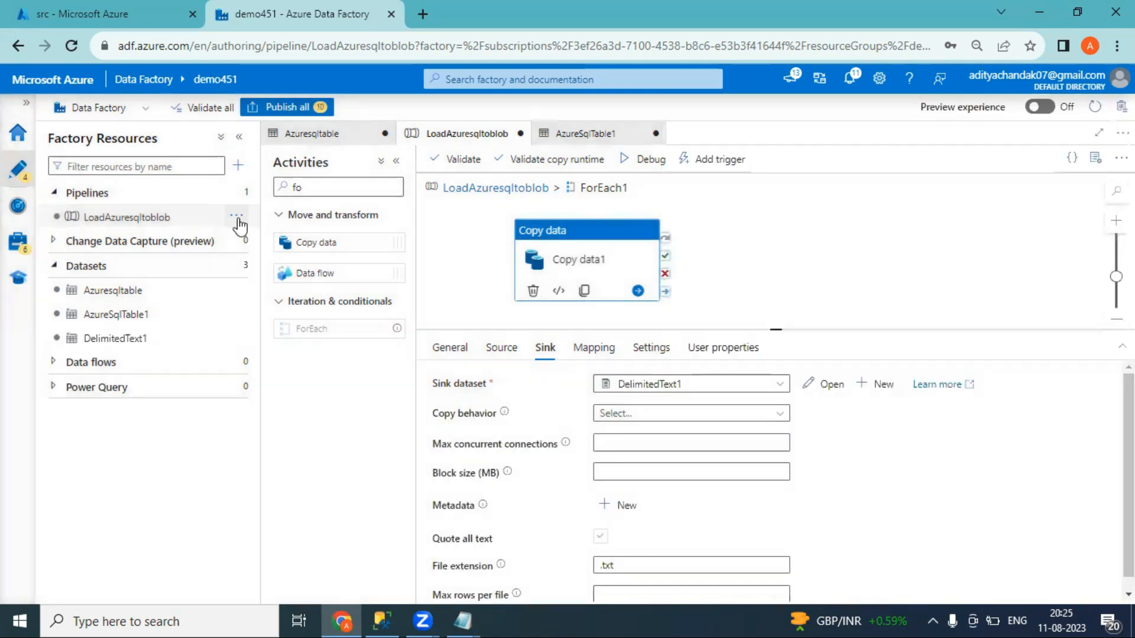
{"action": "left_click", "coordinate": [124, 13]}
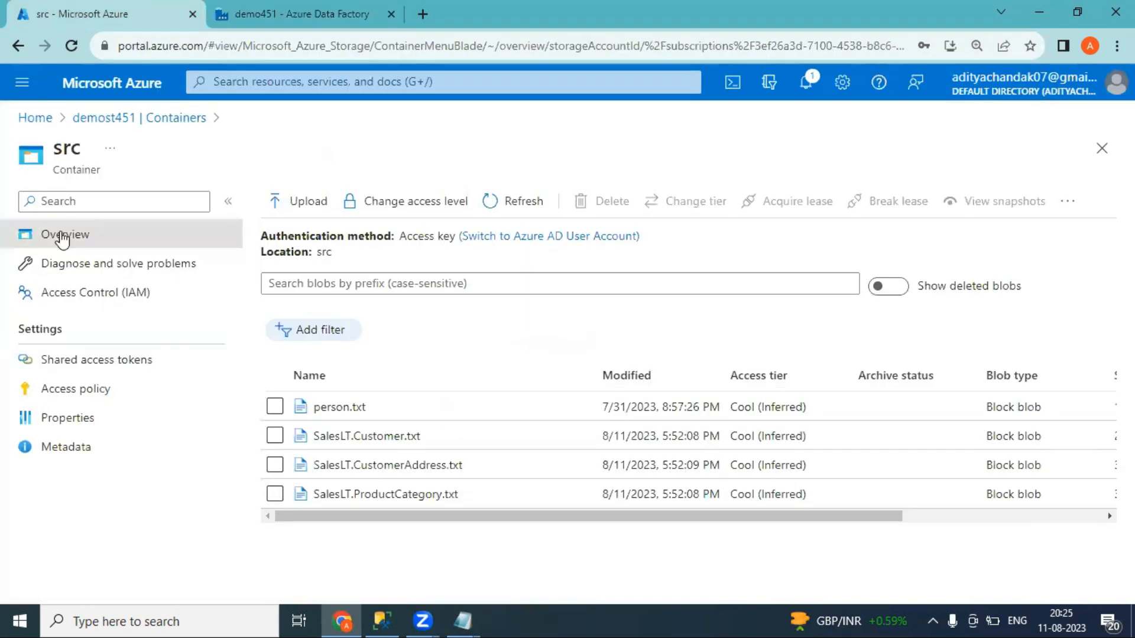
Open the src container of the demofirstpipeline1 storage account in the portal
{"action": "left_click", "coordinate": [37, 118]}
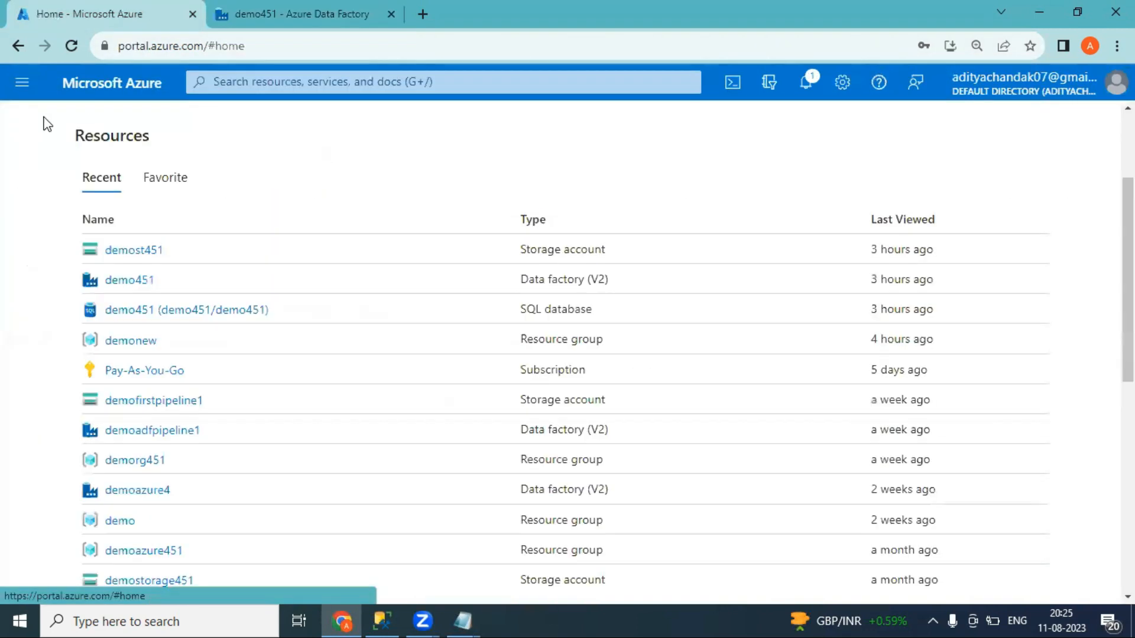
{"action": "left_click", "coordinate": [151, 403]}
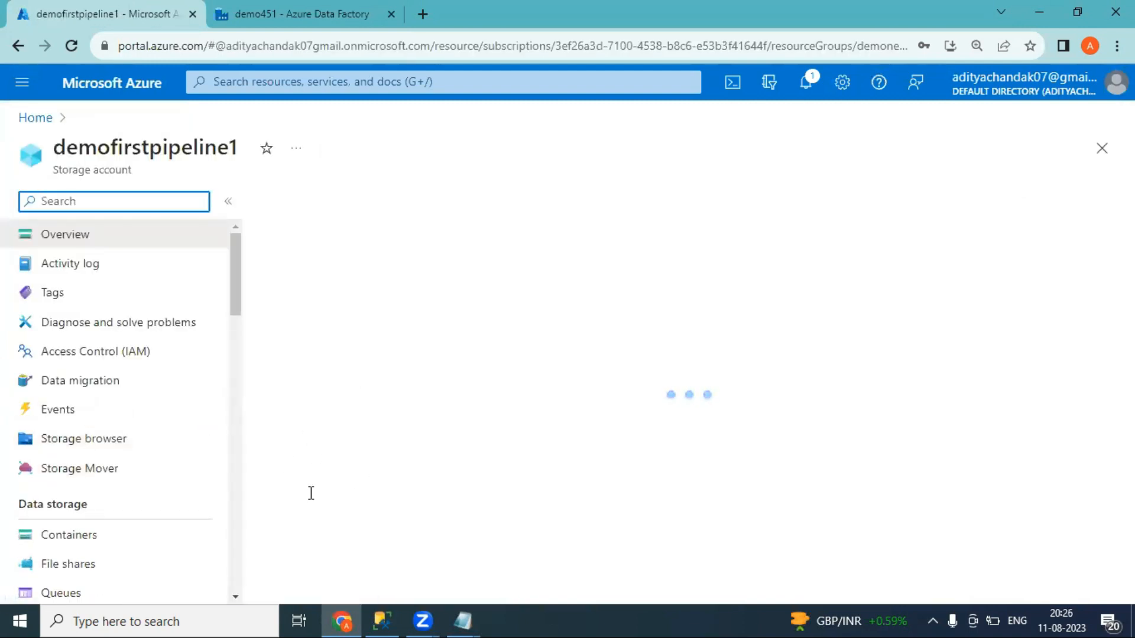
{"action": "left_click", "coordinate": [60, 536]}
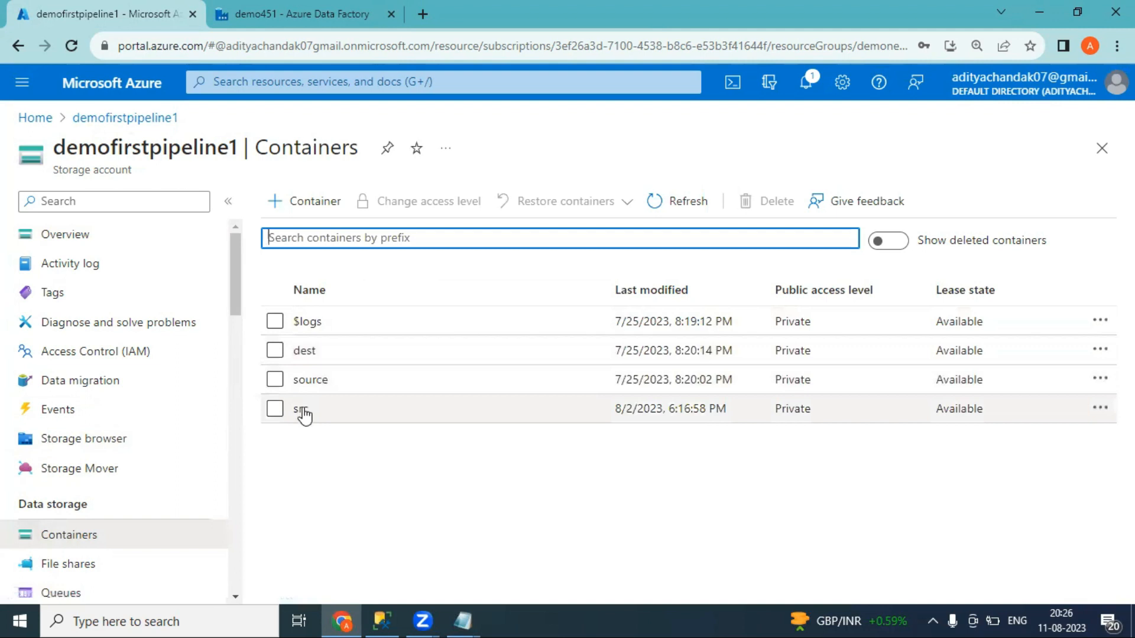
{"action": "left_click", "coordinate": [302, 410]}
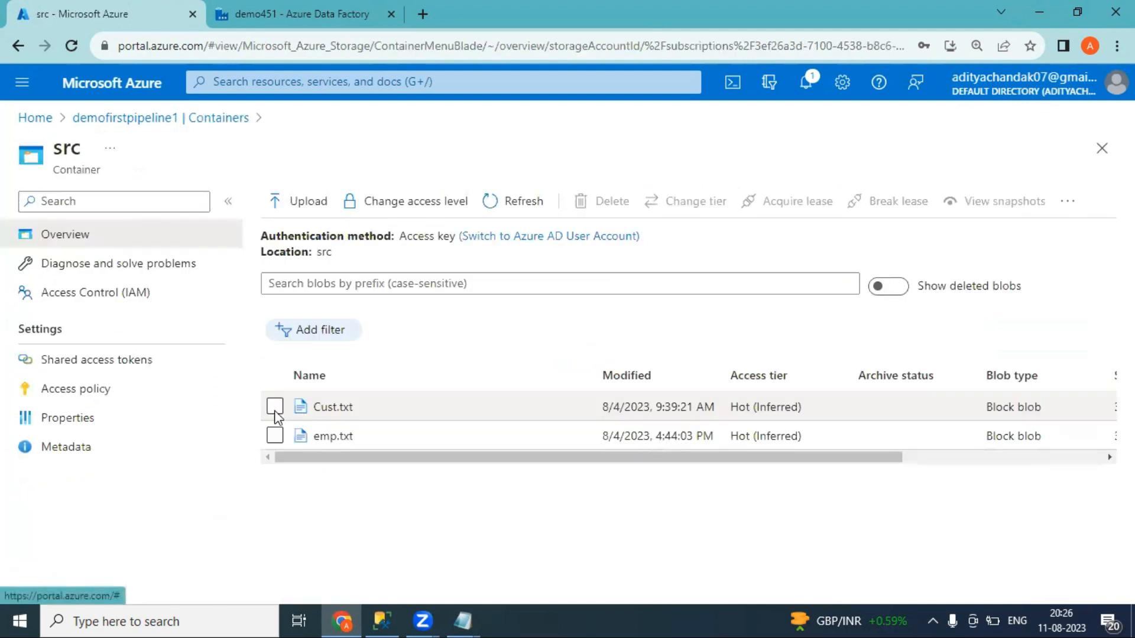
Delete Cust.txt and emp.txt, refresh the now-empty container, and return to Data Factory
{"action": "left_click", "coordinate": [274, 411]}
{"action": "left_click", "coordinate": [274, 435]}
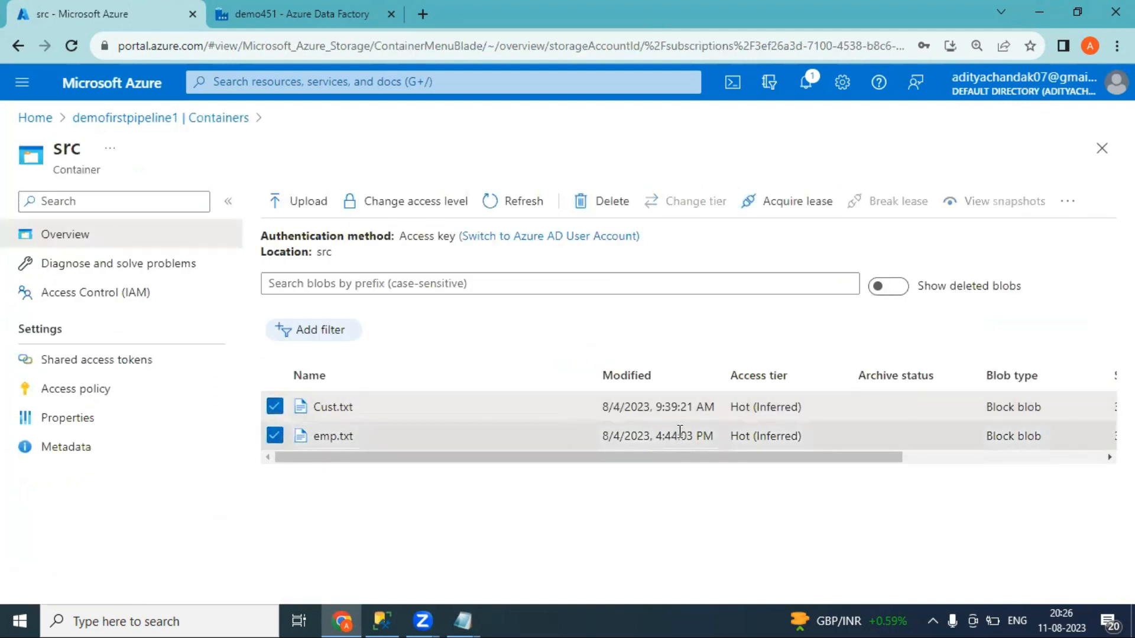
{"action": "left_click", "coordinate": [1068, 206]}
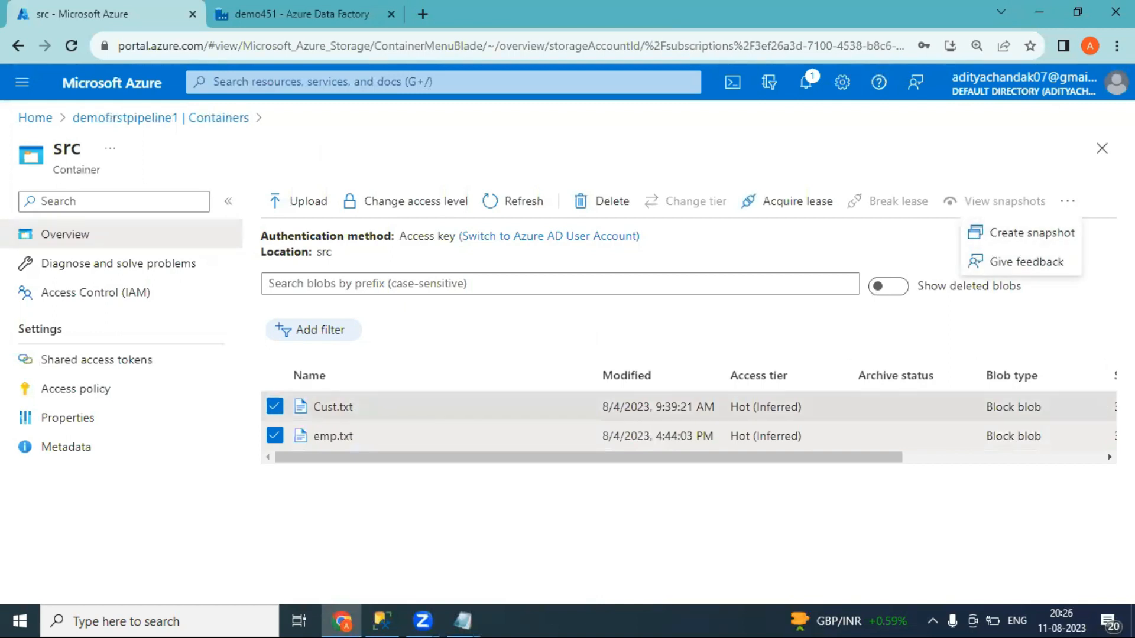
{"action": "left_click_drag", "start_coordinate": [892, 457], "coordinate": [1092, 457]}
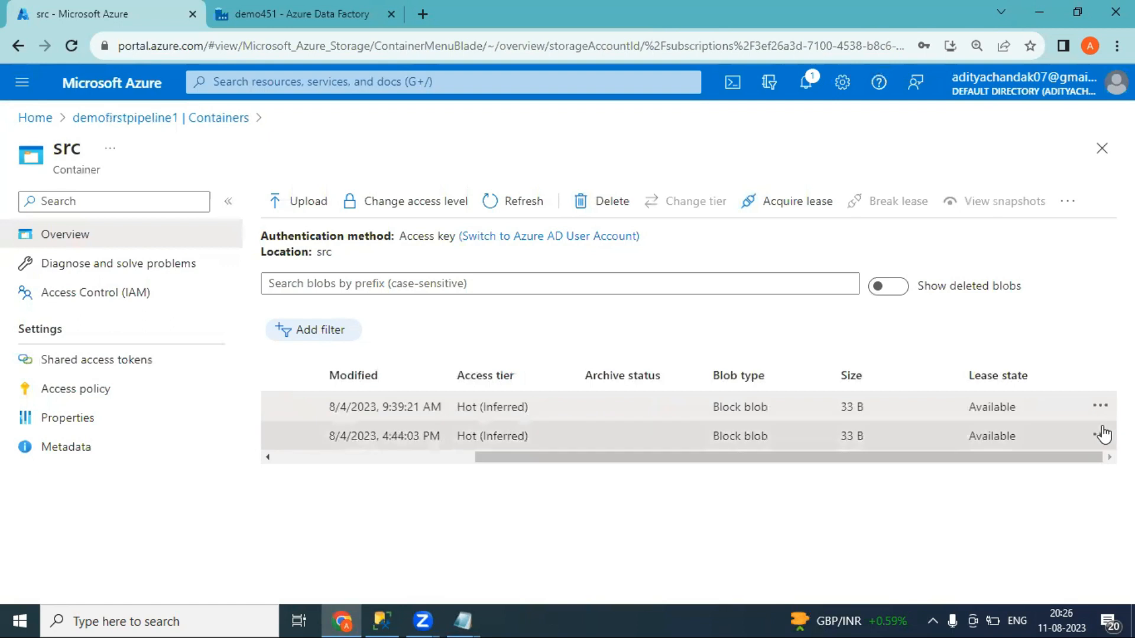
{"action": "left_click", "coordinate": [1100, 407]}
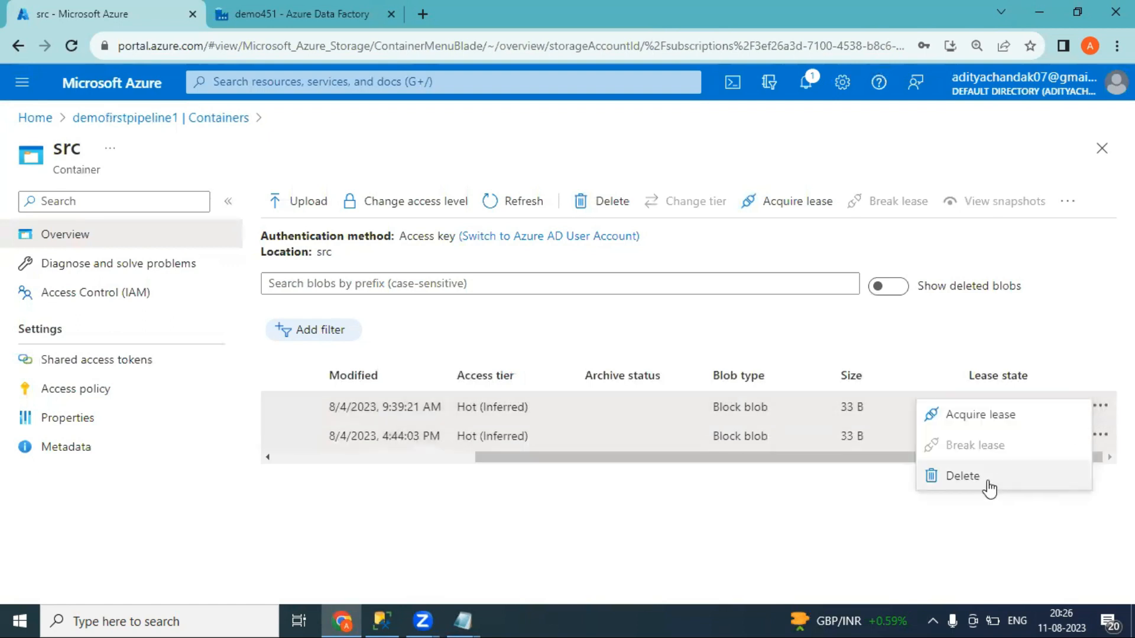
{"action": "left_click", "coordinate": [973, 477]}
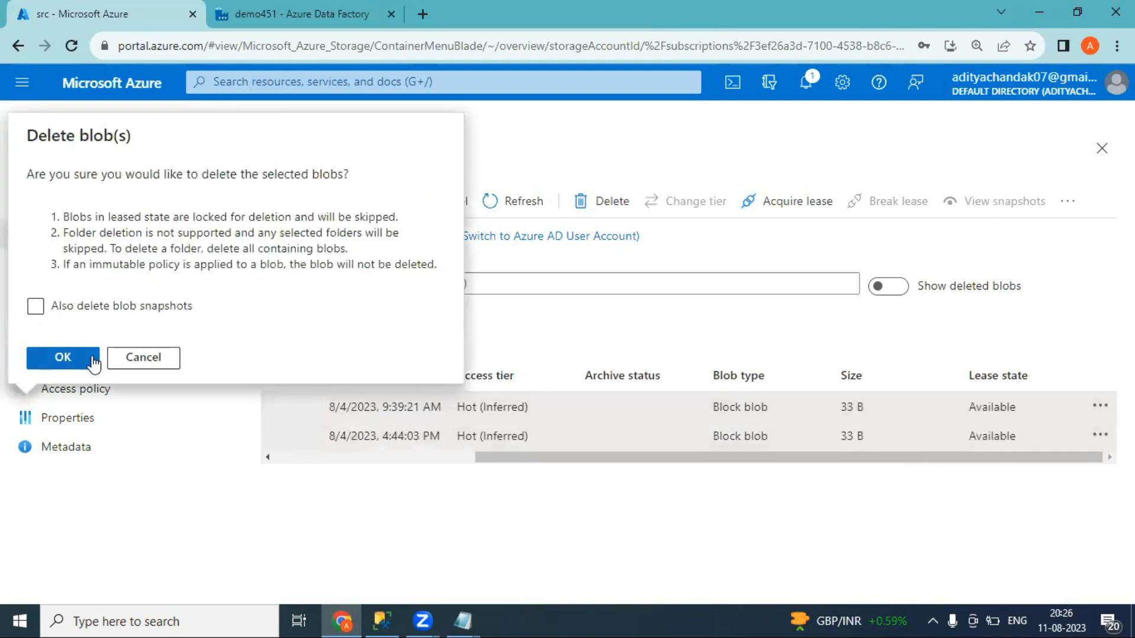
{"action": "left_click", "coordinate": [89, 358]}
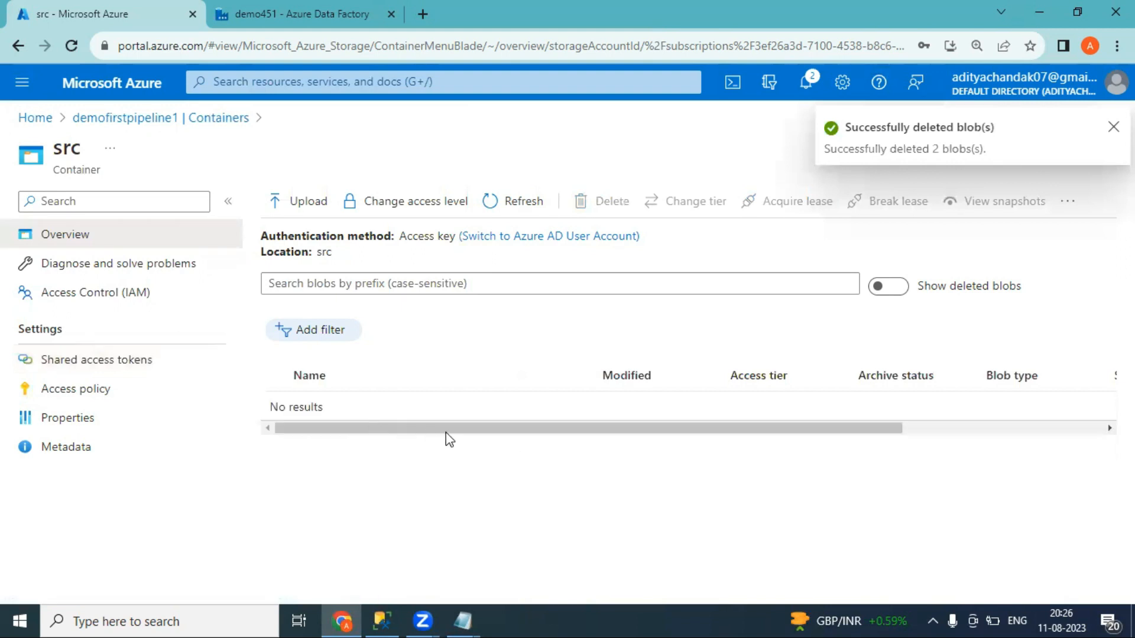
{"action": "left_click", "coordinate": [506, 207]}
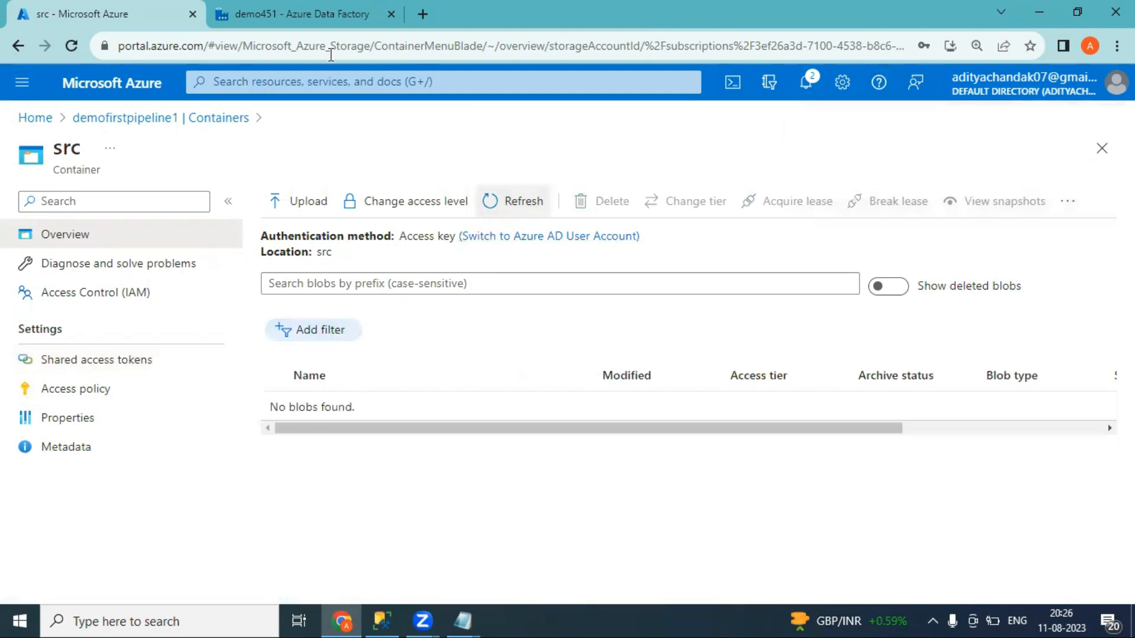
{"action": "left_click", "coordinate": [306, 15]}
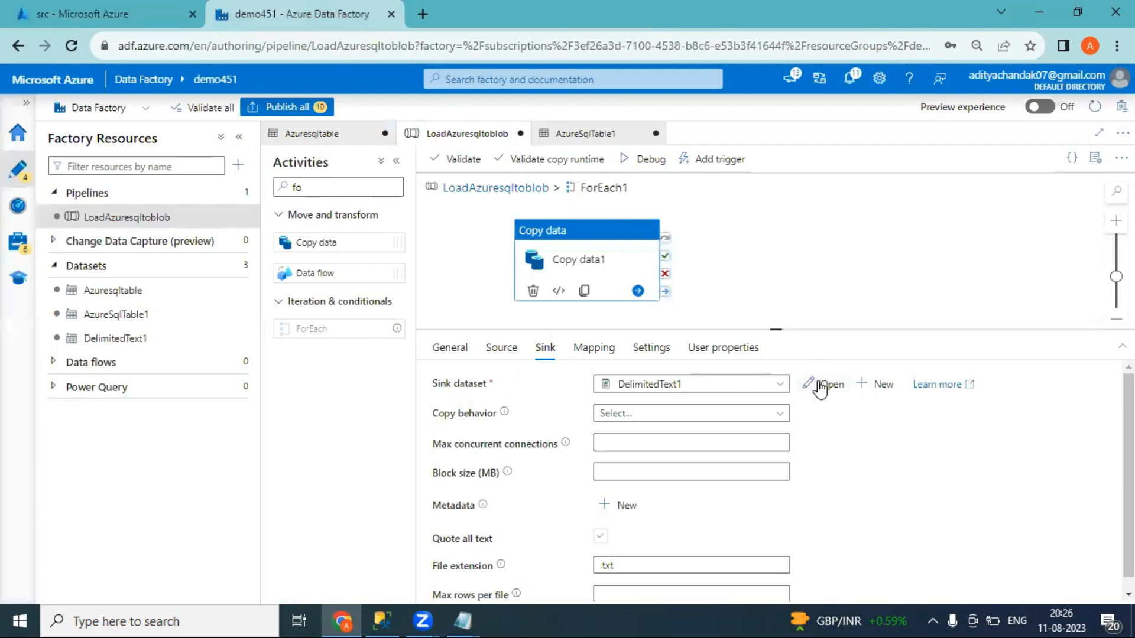
Add a Filename parameter to the DelimitedText1 sink dataset
{"action": "left_click", "coordinate": [820, 388]}
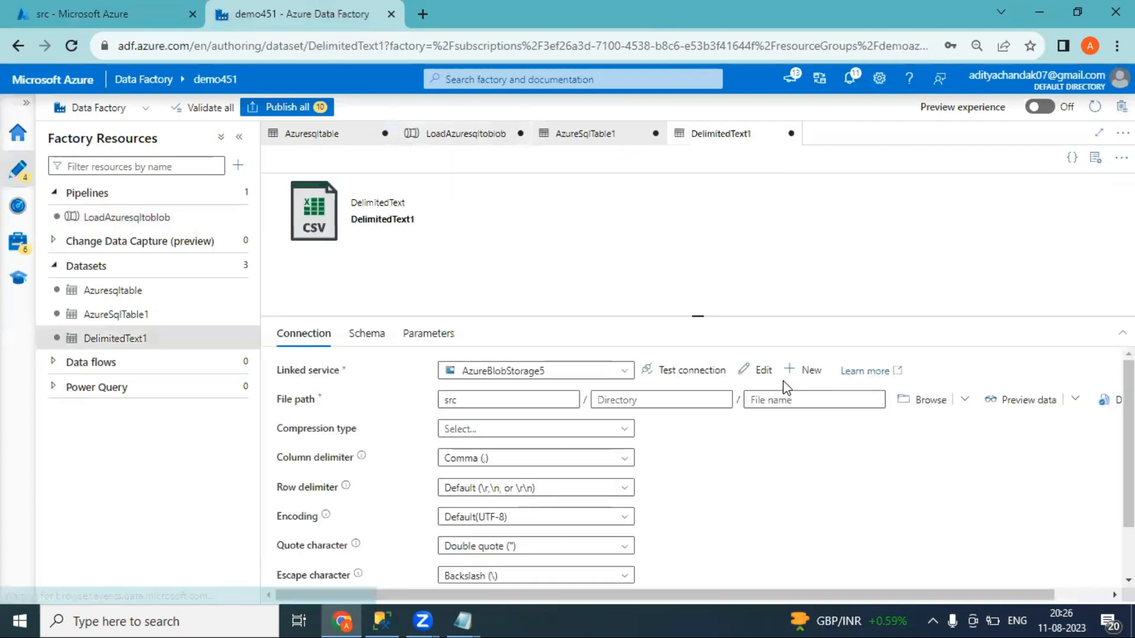
{"action": "left_click", "coordinate": [438, 338]}
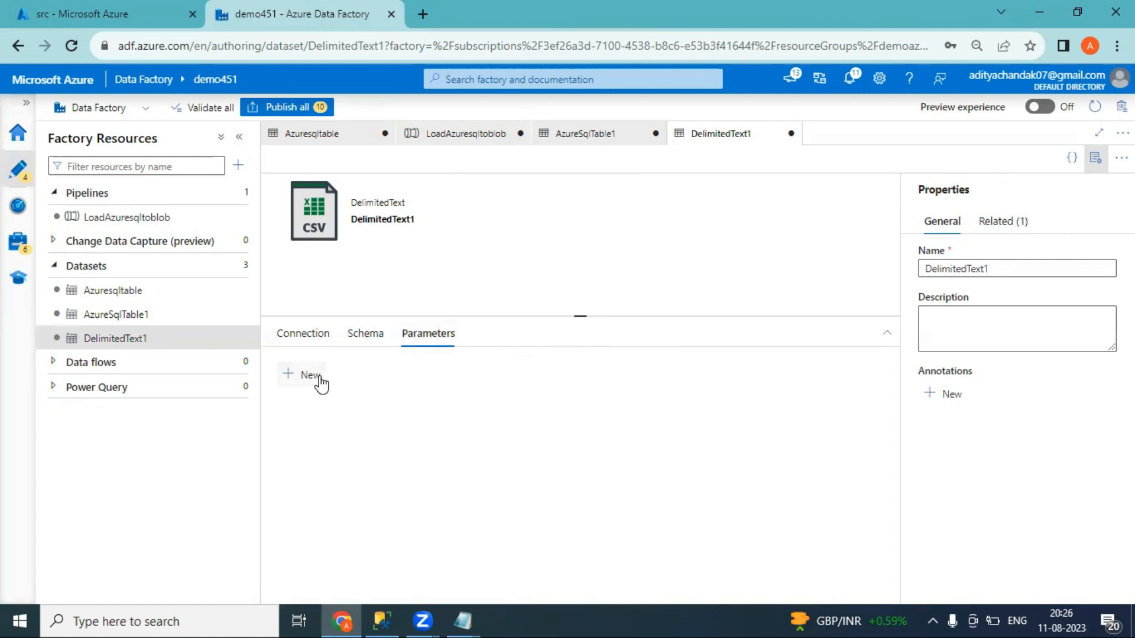
{"action": "left_click", "coordinate": [320, 379]}
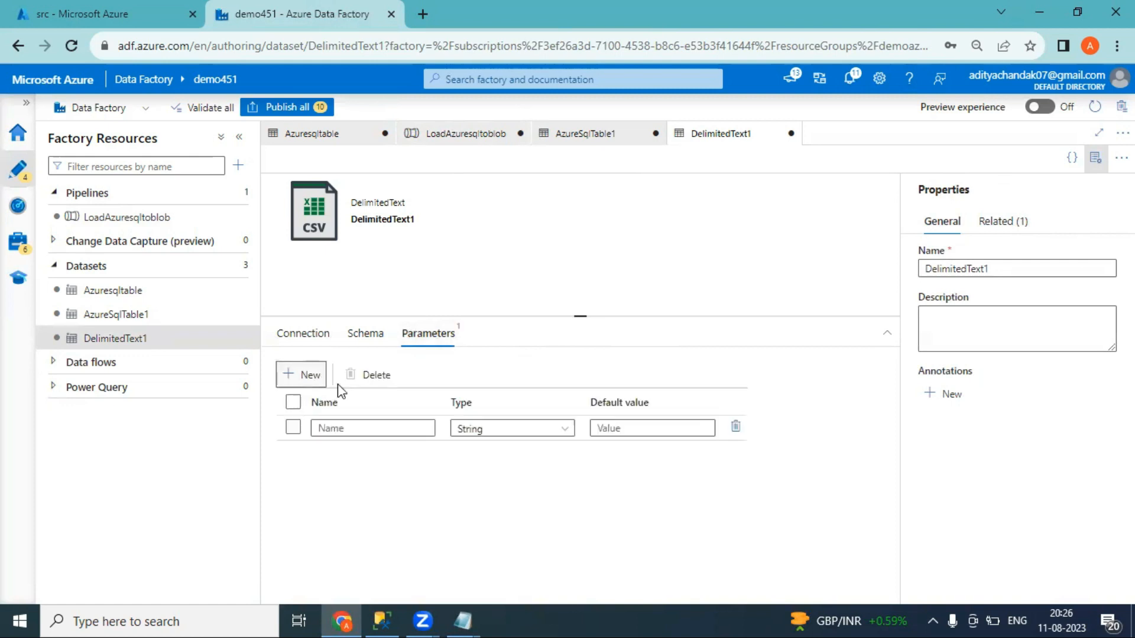
{"action": "left_click", "coordinate": [375, 430]}
{"action": "type", "text": "Filename"}
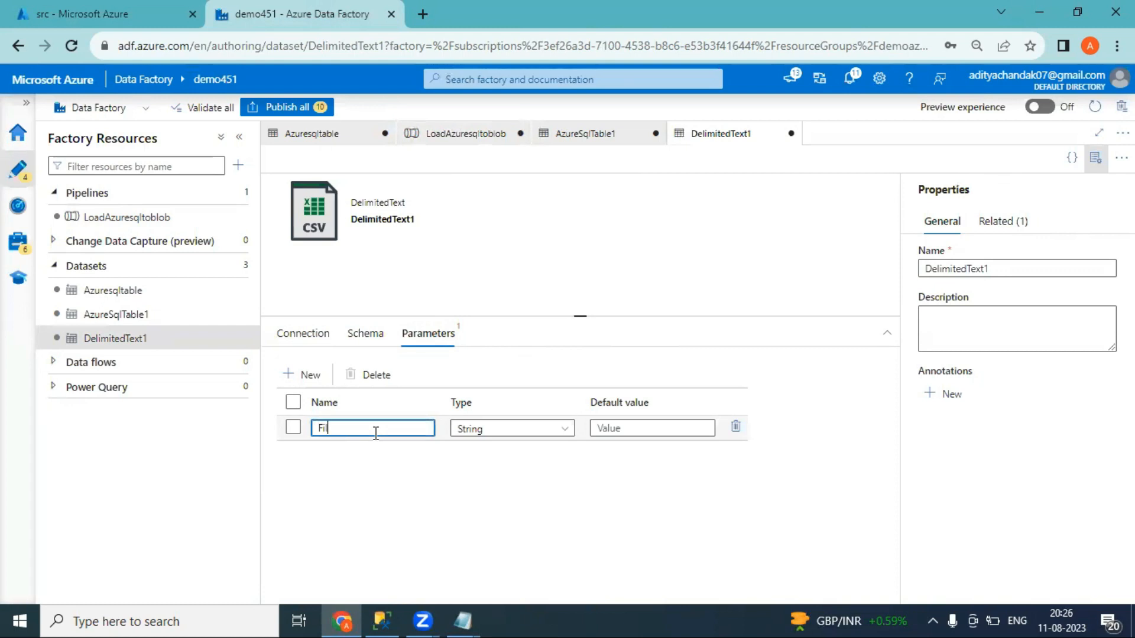
{"action": "left_click", "coordinate": [306, 336]}
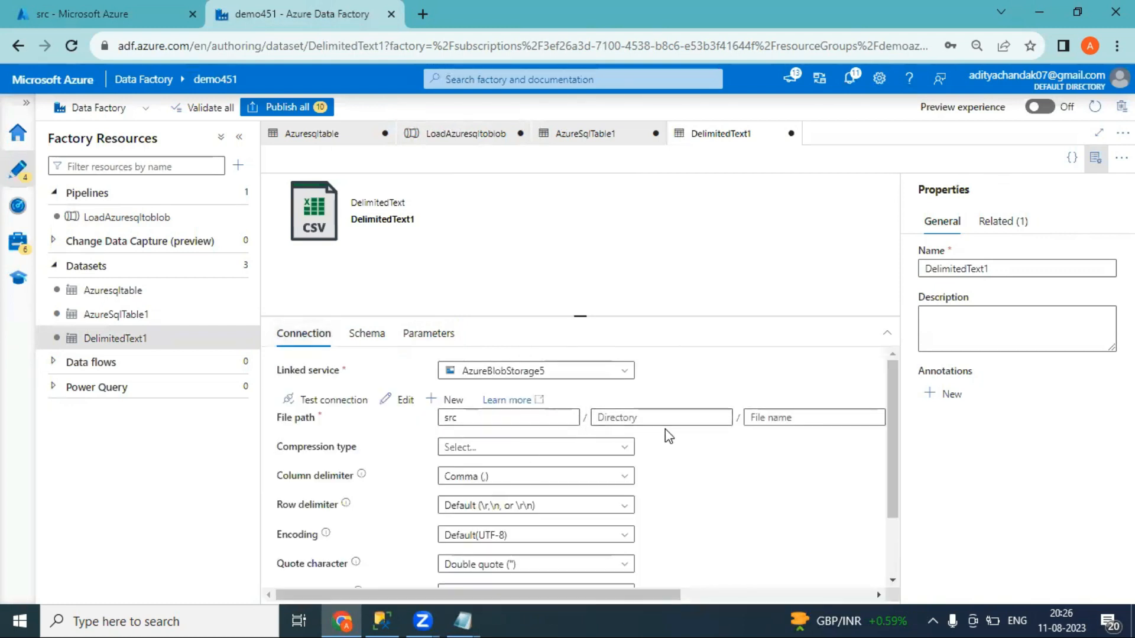
{"action": "left_click", "coordinate": [778, 418]}
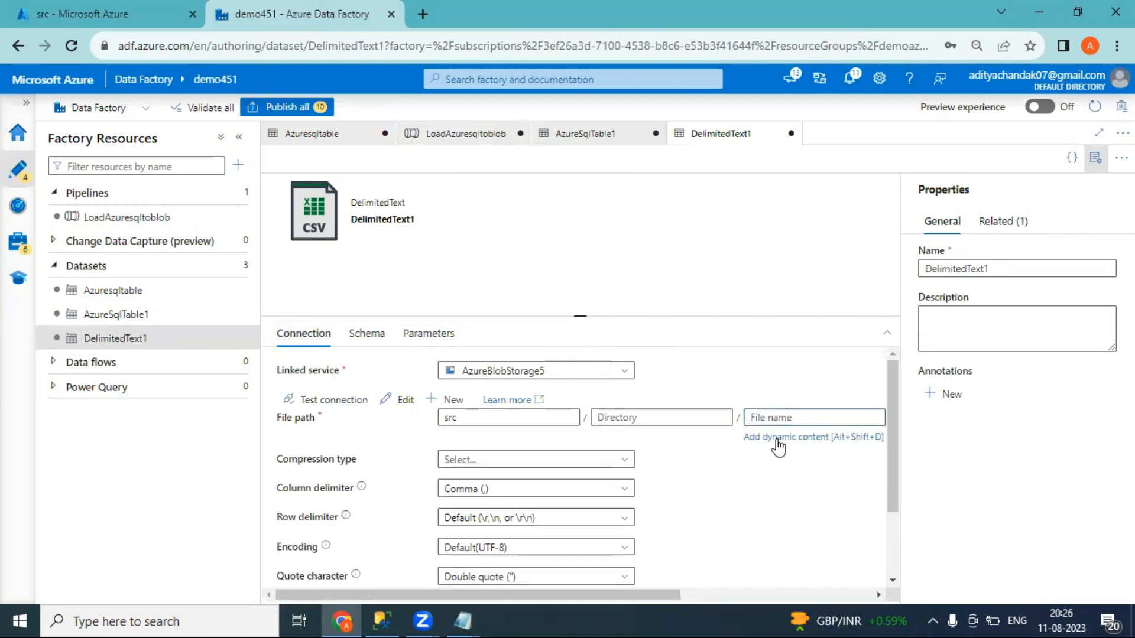
{"action": "left_click", "coordinate": [774, 438]}
{"action": "left_click", "coordinate": [738, 402]}
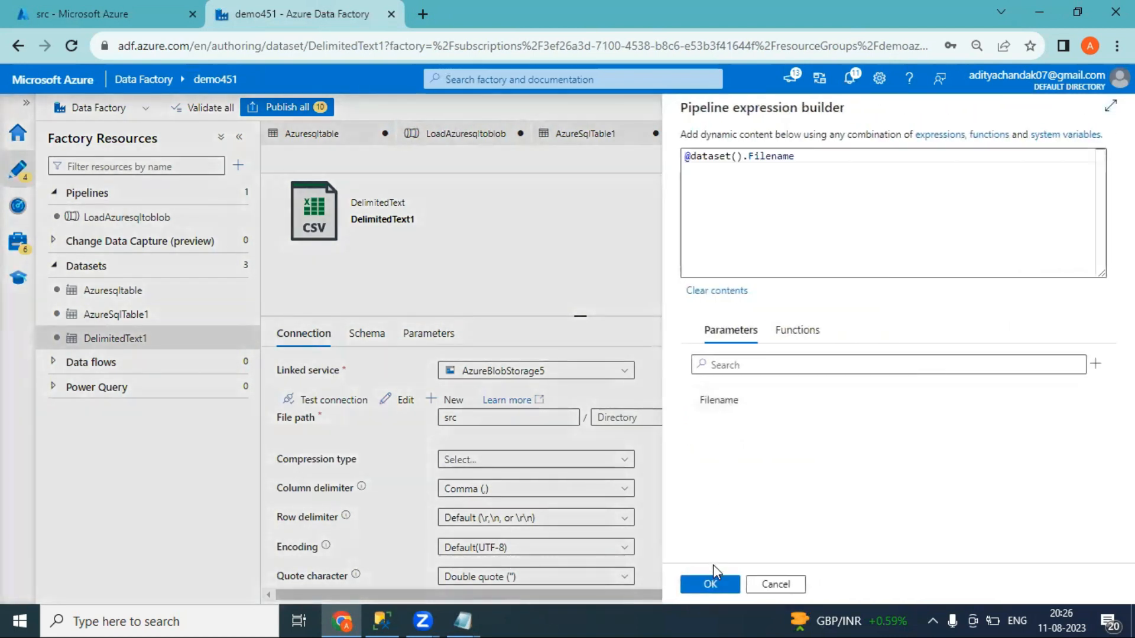
{"action": "left_click", "coordinate": [711, 584]}
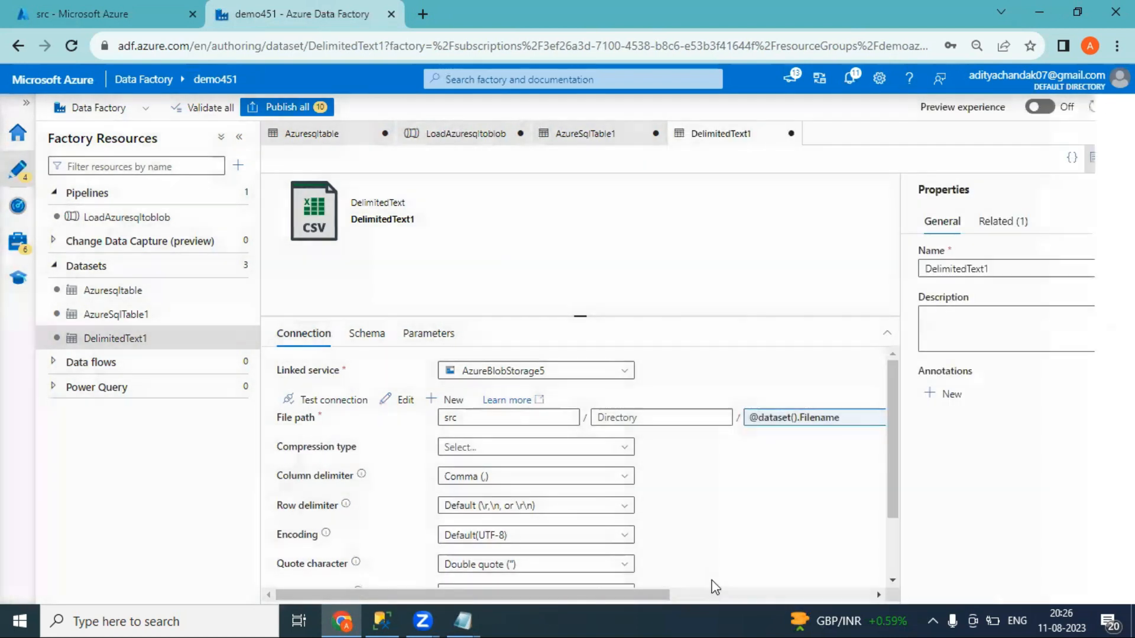
{"action": "left_click", "coordinate": [467, 134]}
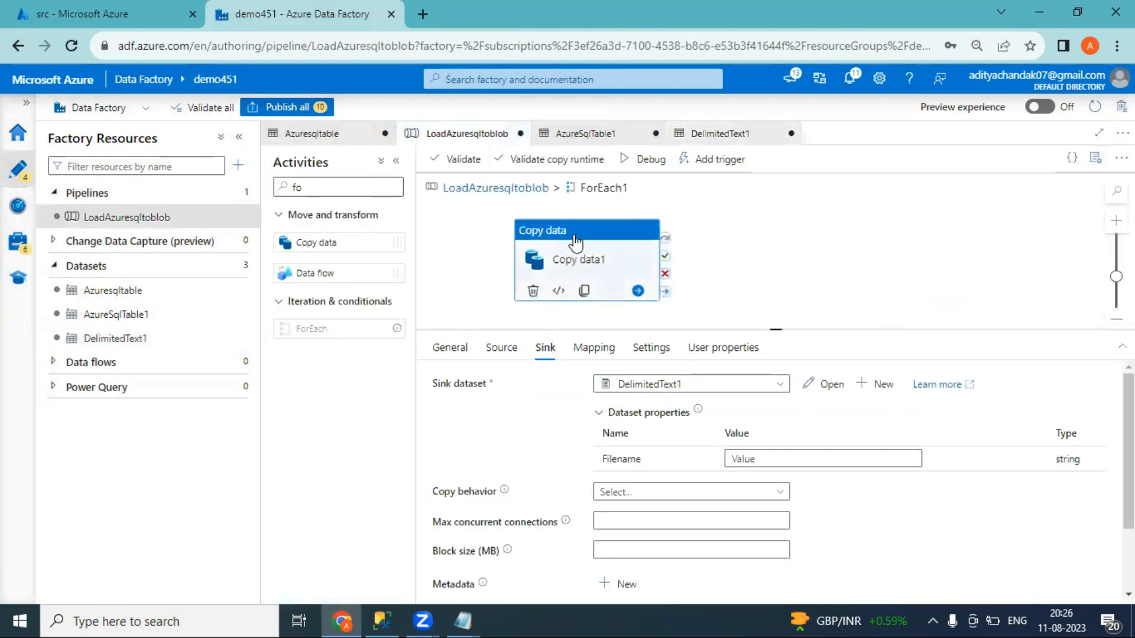
{"action": "left_click", "coordinate": [774, 460]}
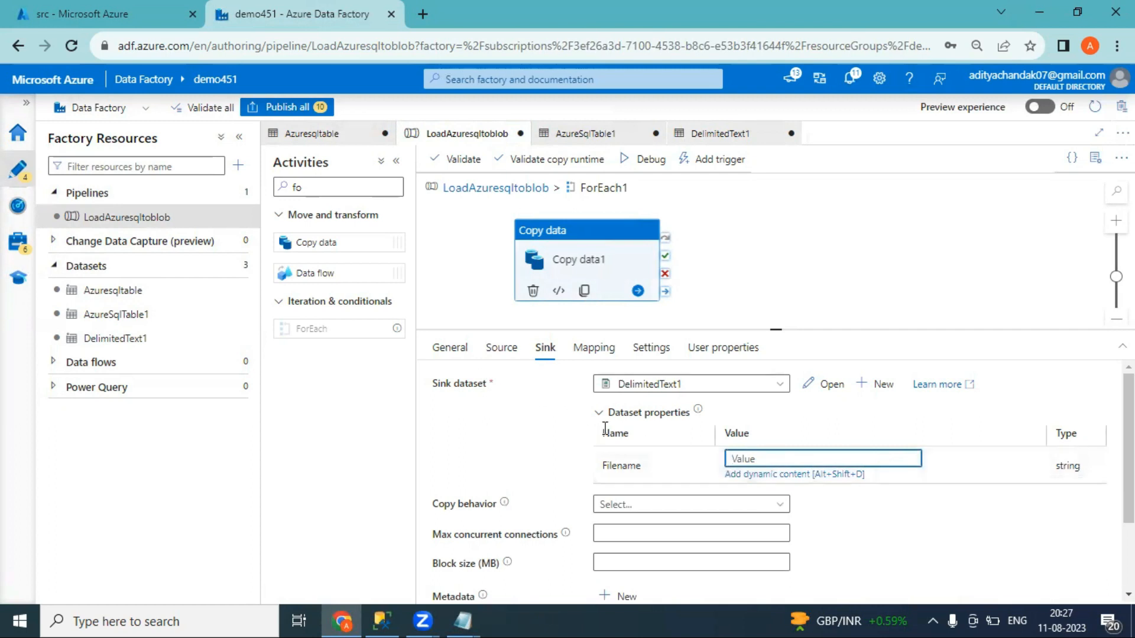
{"action": "left_click", "coordinate": [791, 474]}
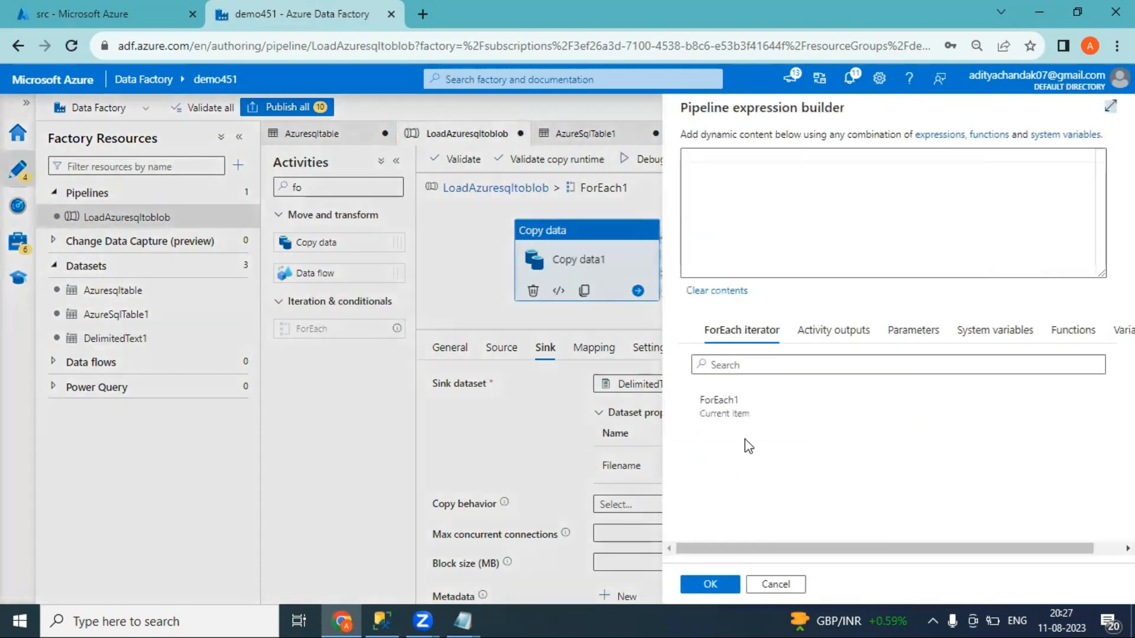
{"action": "left_click", "coordinate": [725, 173]}
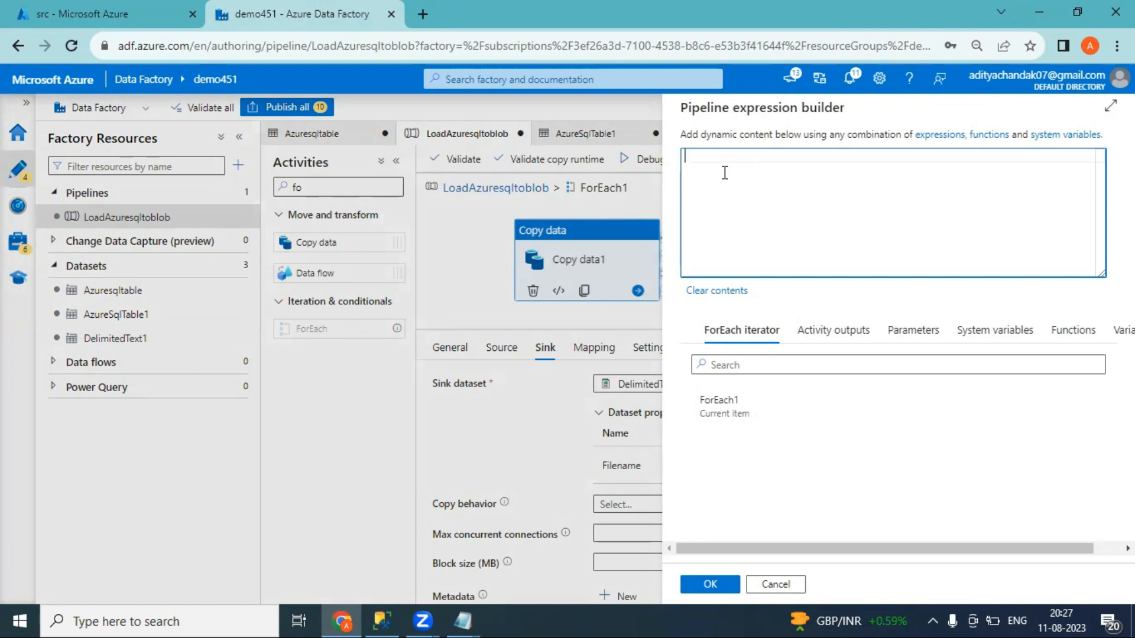
{"action": "type", "text": "@con"}
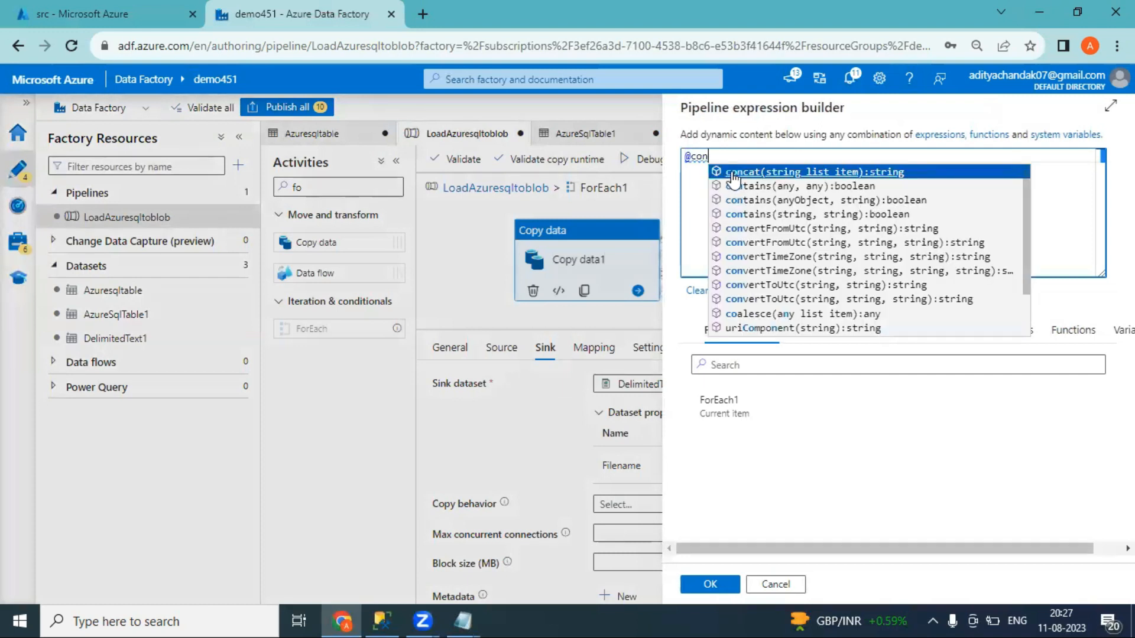
{"action": "left_click", "coordinate": [723, 177]}
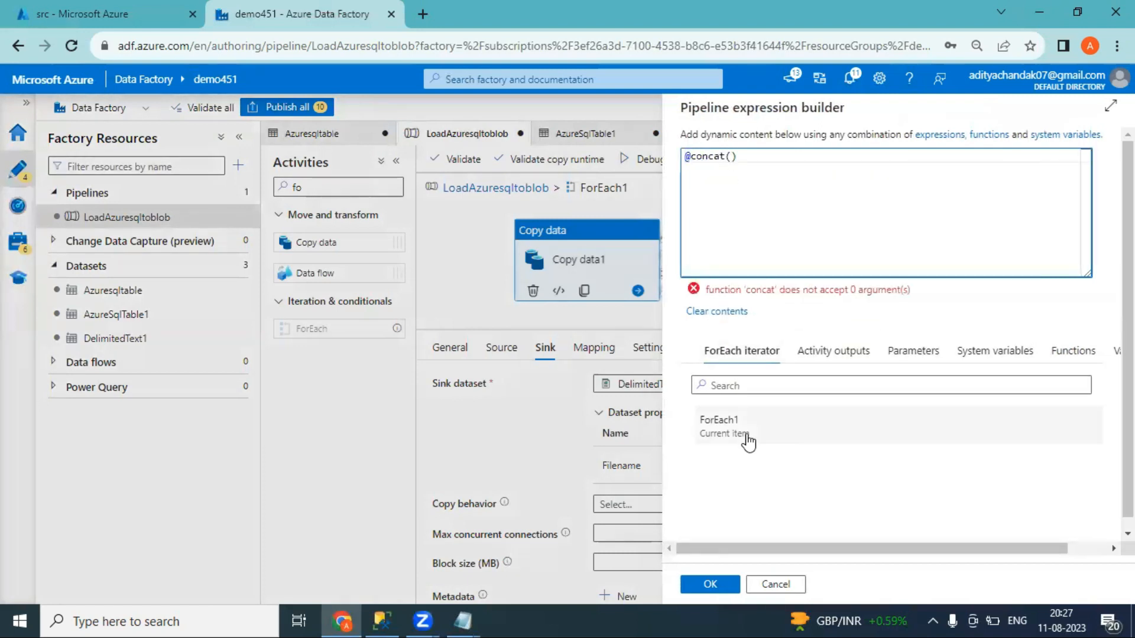
{"action": "left_click", "coordinate": [739, 439]}
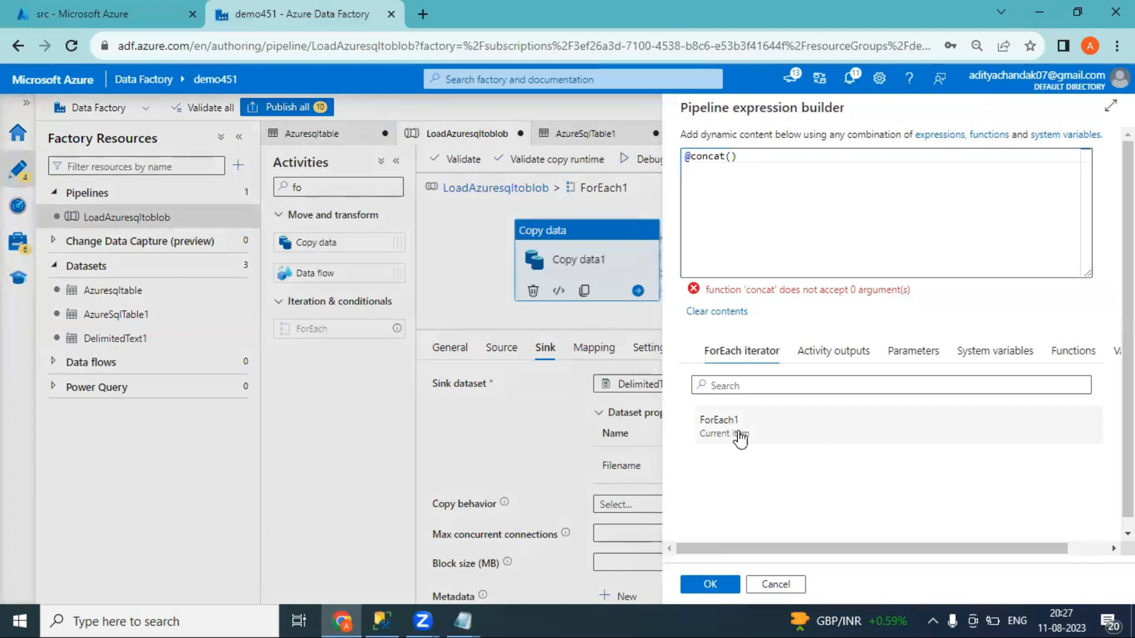
{"action": "left_click", "coordinate": [770, 156]}
{"action": "type", "text": ".Ta"}
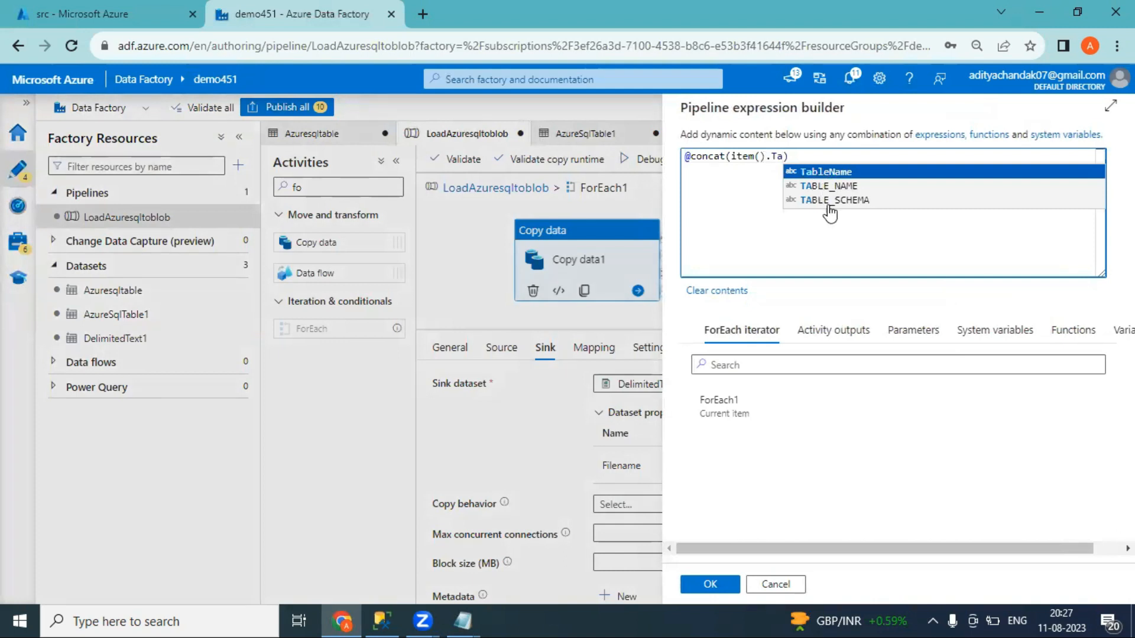
{"action": "left_click", "coordinate": [830, 201]}
{"action": "type", "text": ", "}
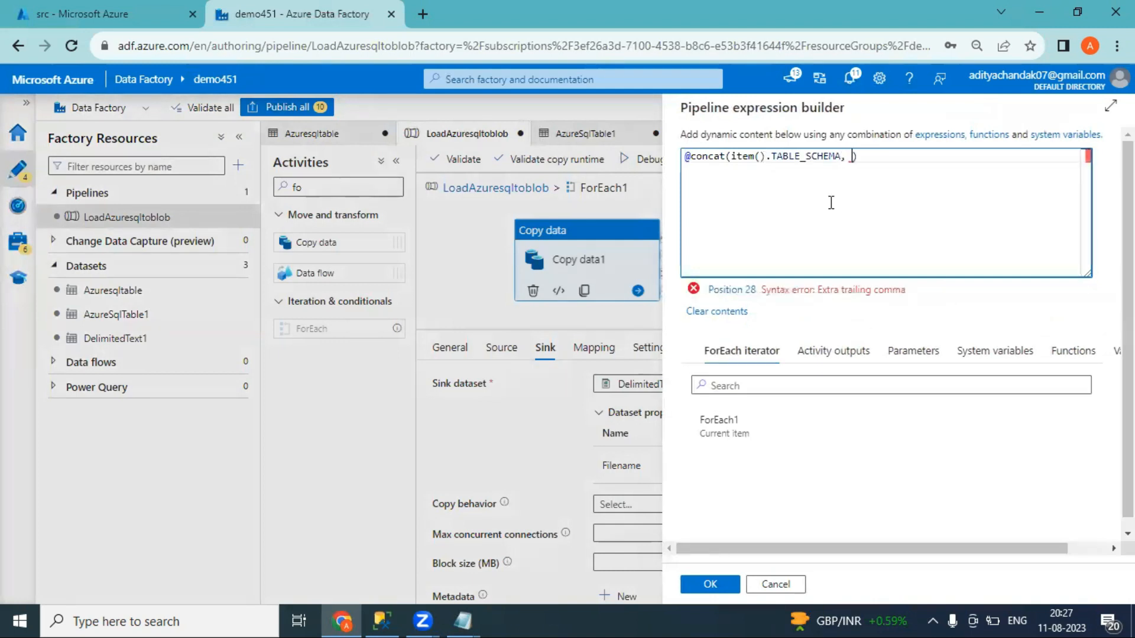
{"action": "type", "text": "''"}
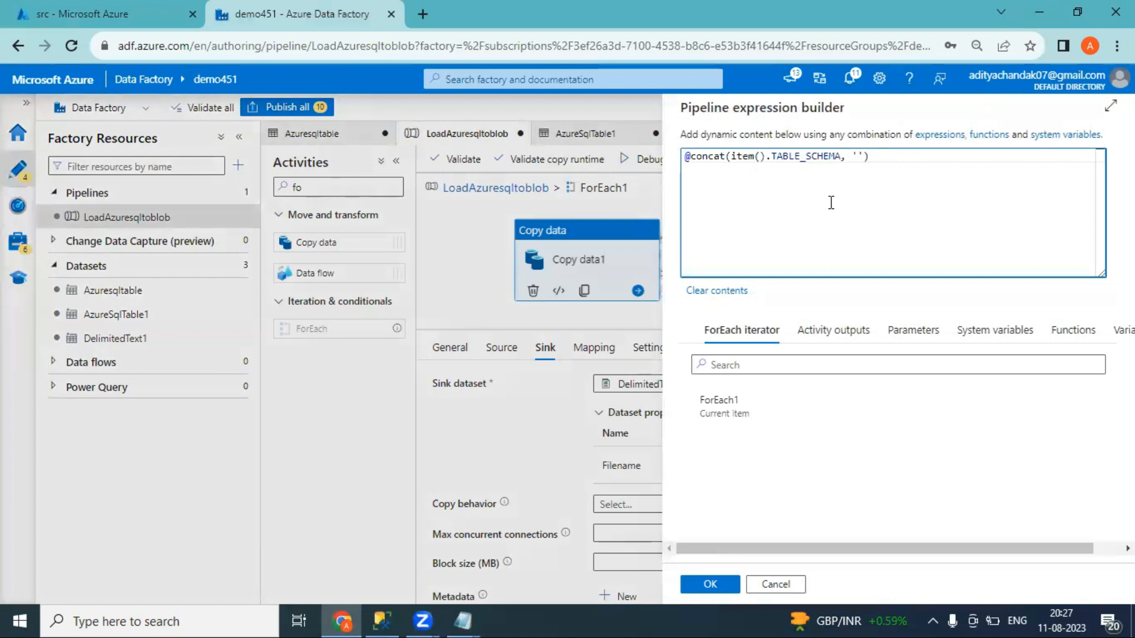
{"action": "type", "text": "_"}
{"action": "type", "text": ","}
Complete the concat with item().TABLE_NAME and '.txt', fixing the .rxt typo, and confirm
{"action": "left_click", "coordinate": [742, 434]}
{"action": "left_click", "coordinate": [909, 158]}
{"action": "type", "text": ".tab"}
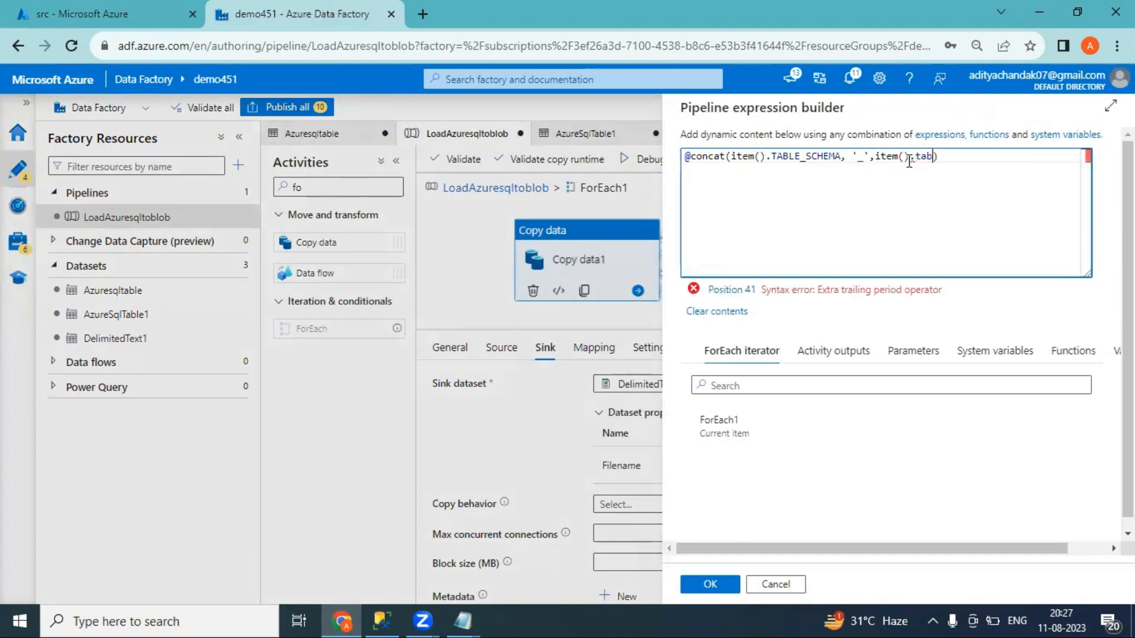
{"action": "left_click", "coordinate": [869, 186]}
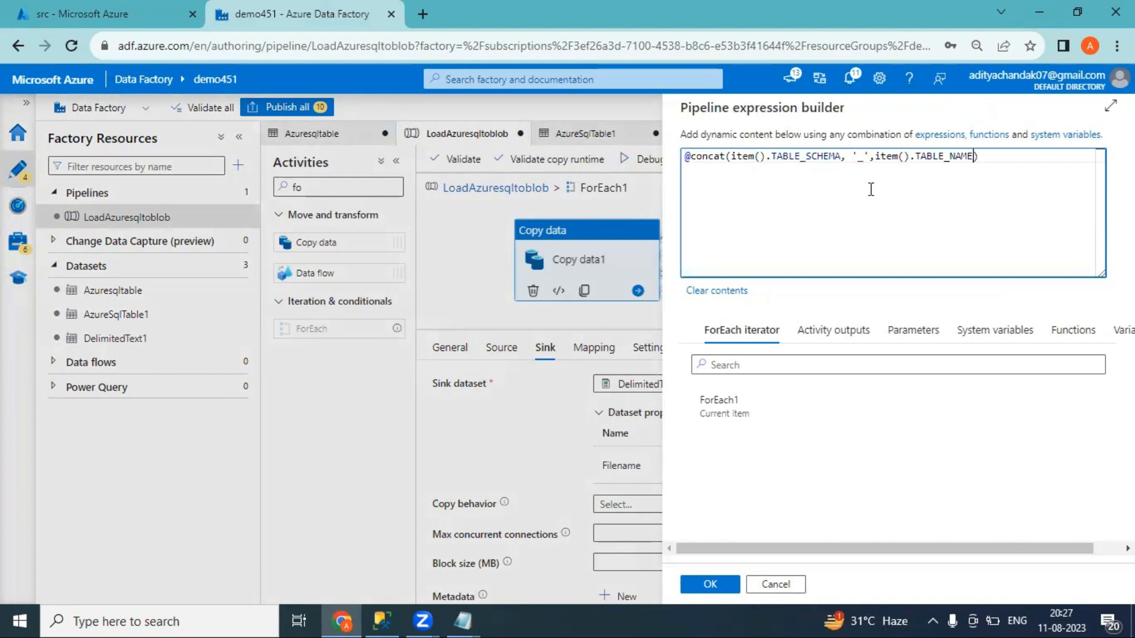
{"action": "type", "text": ",'"}
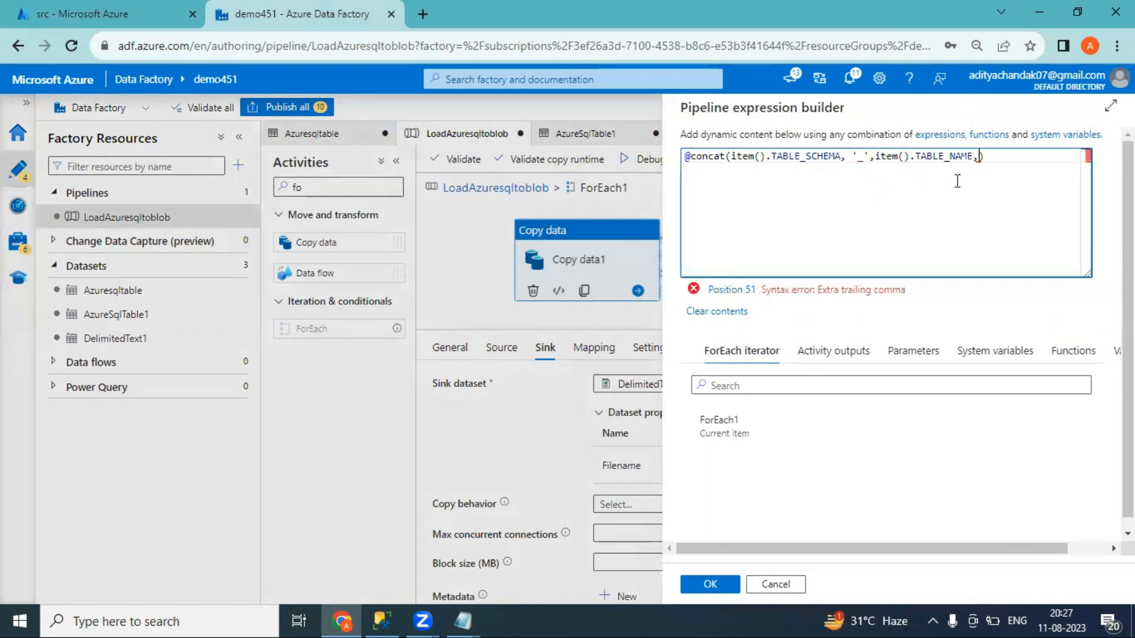
{"action": "type", "text": ".rxt"}
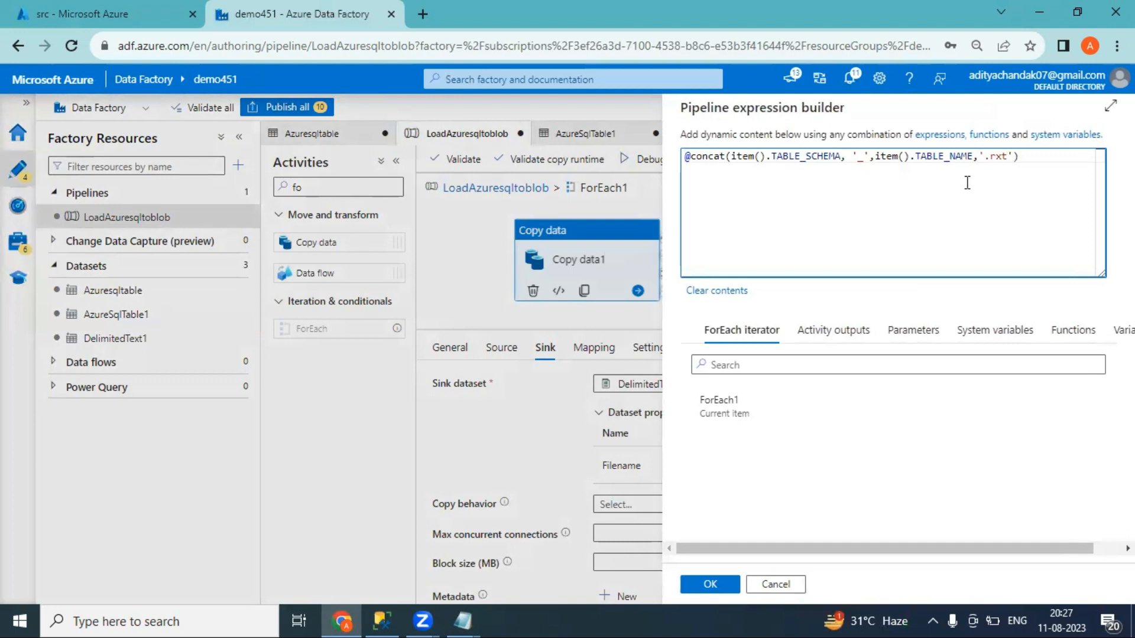
{"action": "left_click", "coordinate": [995, 159]}
{"action": "key", "text": "BackSpace"}
{"action": "type", "text": "t"}
{"action": "left_click_drag", "start_coordinate": [842, 166], "coordinate": [771, 161]}
{"action": "left_click", "coordinate": [897, 166]}
{"action": "left_click", "coordinate": [710, 585]}
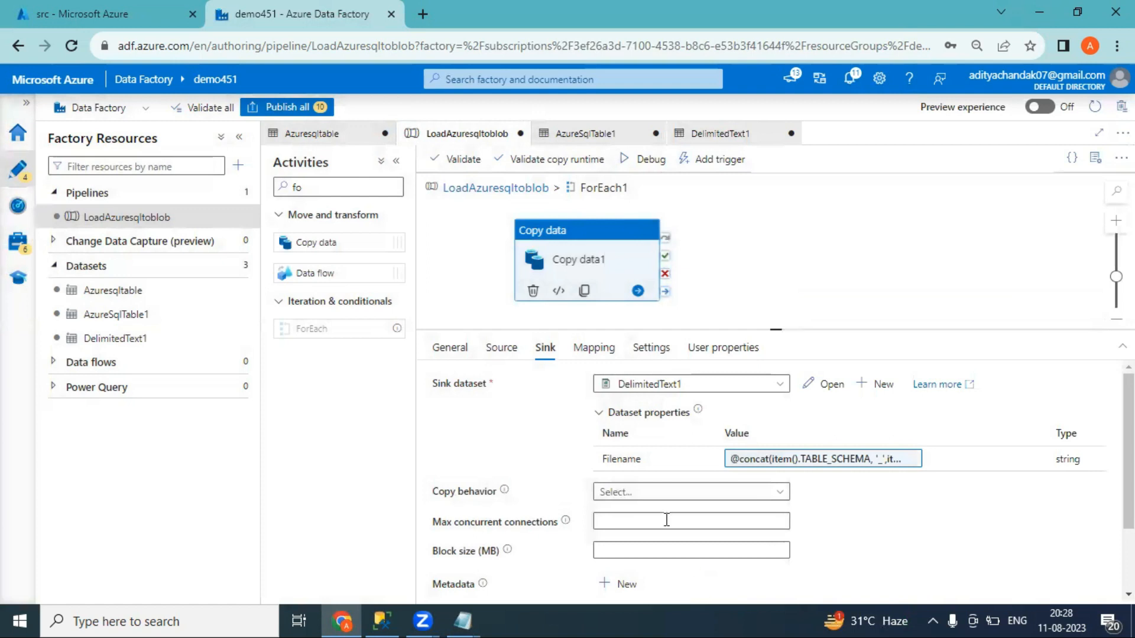
Review the Source tab and debug-run LoadAzuresqltoblob until every activity shows Succeeded
{"action": "left_click", "coordinate": [502, 348]}
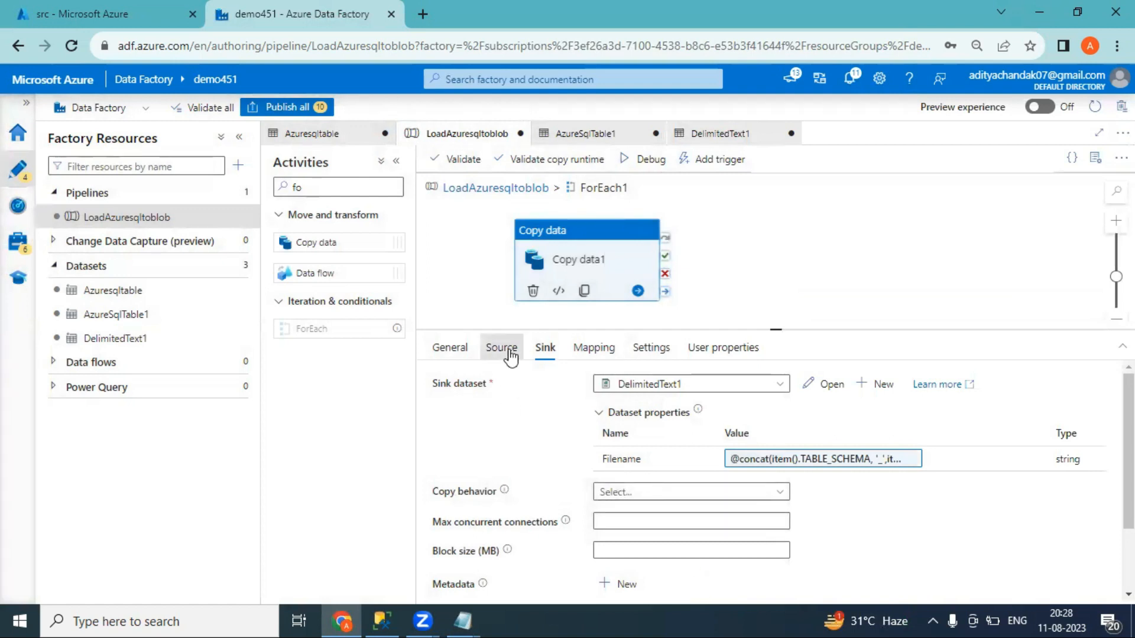
{"action": "left_click", "coordinate": [648, 170]}
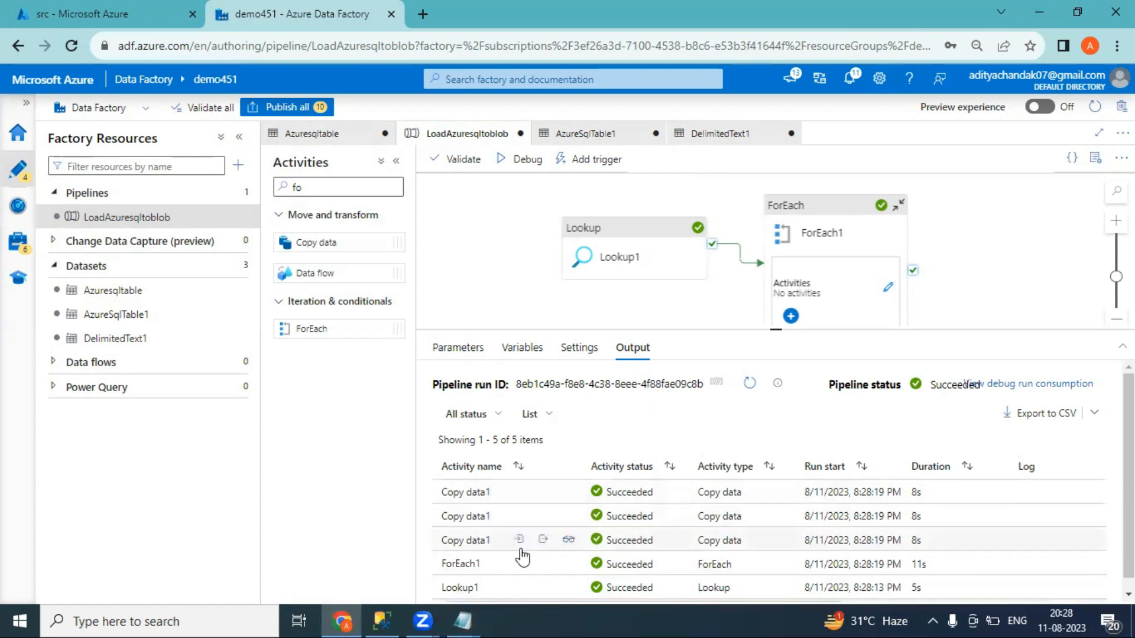
Refresh the portal's src container to list the three new SalesLT_*.txt files
{"action": "left_click", "coordinate": [74, 13]}
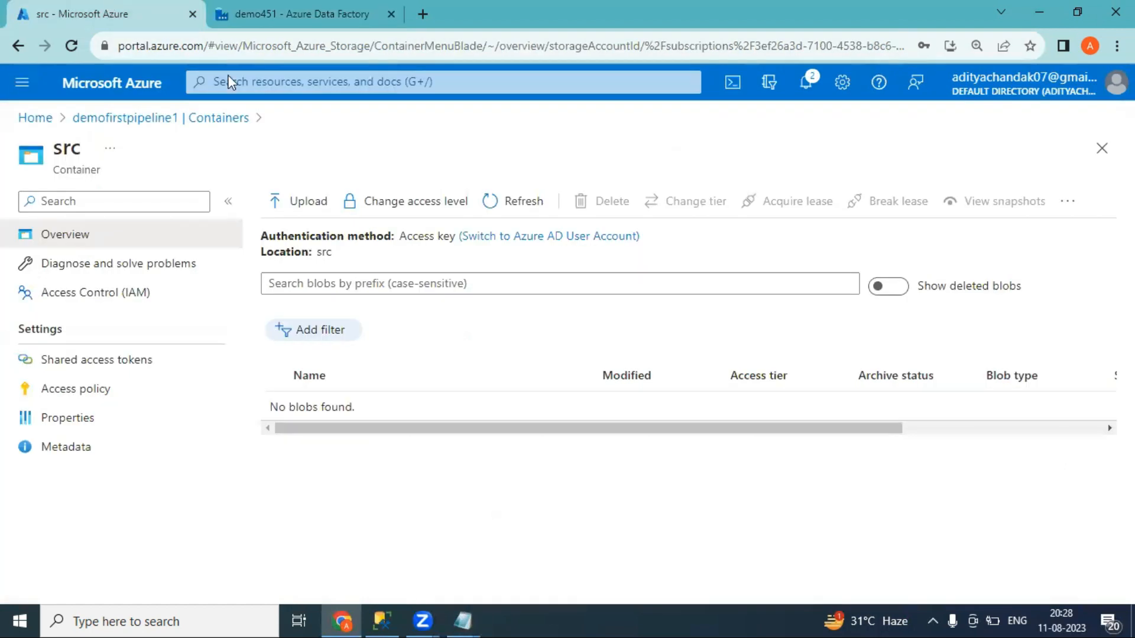
{"action": "left_click", "coordinate": [506, 217]}
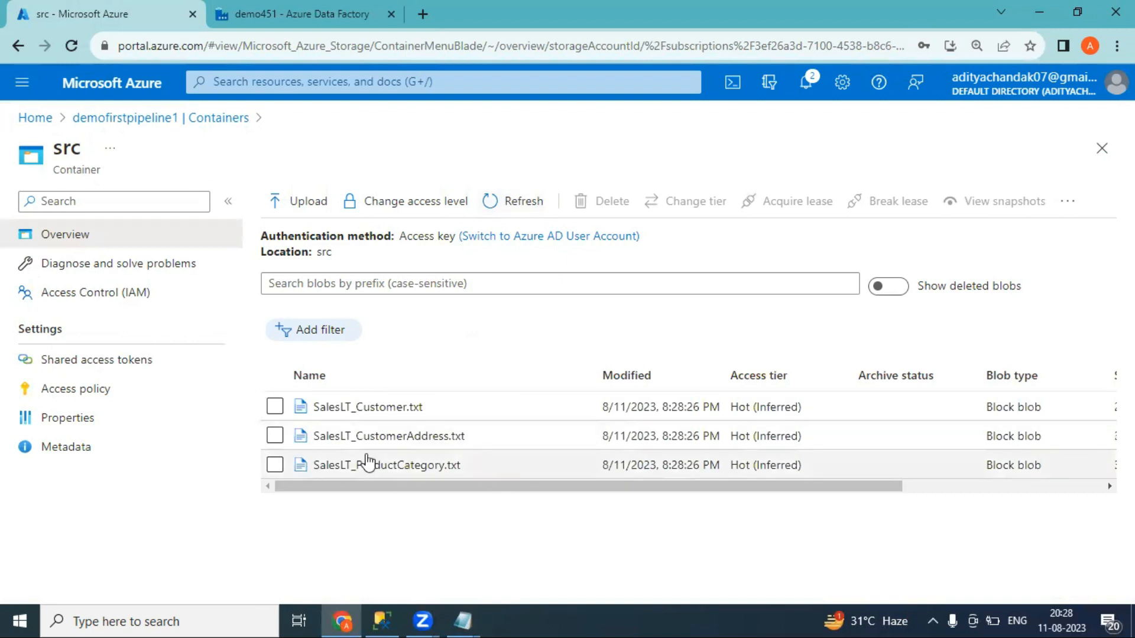
{"action": "left_click_drag", "start_coordinate": [448, 487], "coordinate": [363, 494]}
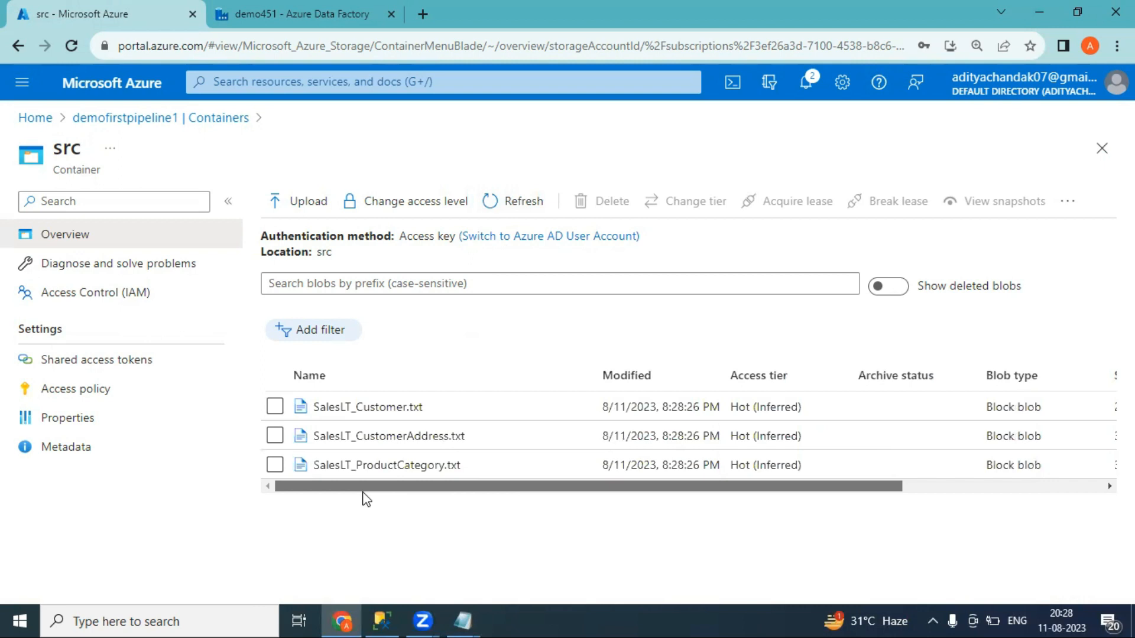